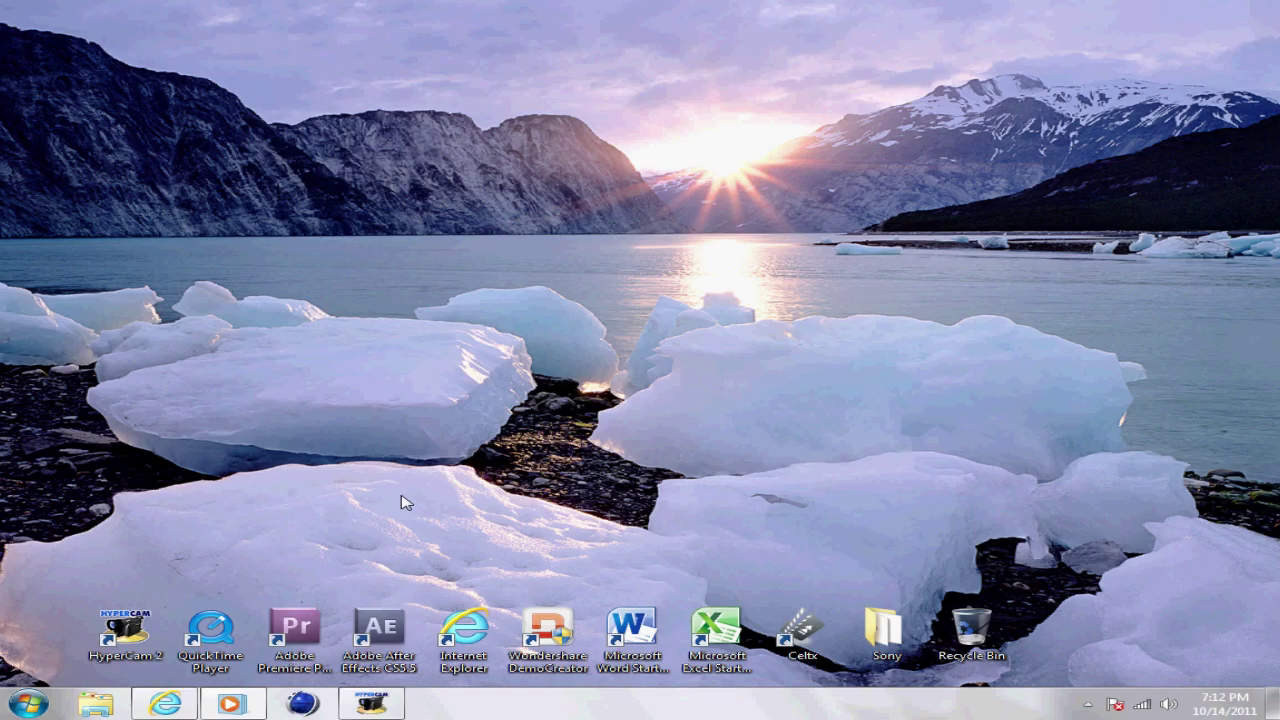
- Bring up Windows Media Player showing the 'infanit shattered' video
left_click(231, 703)
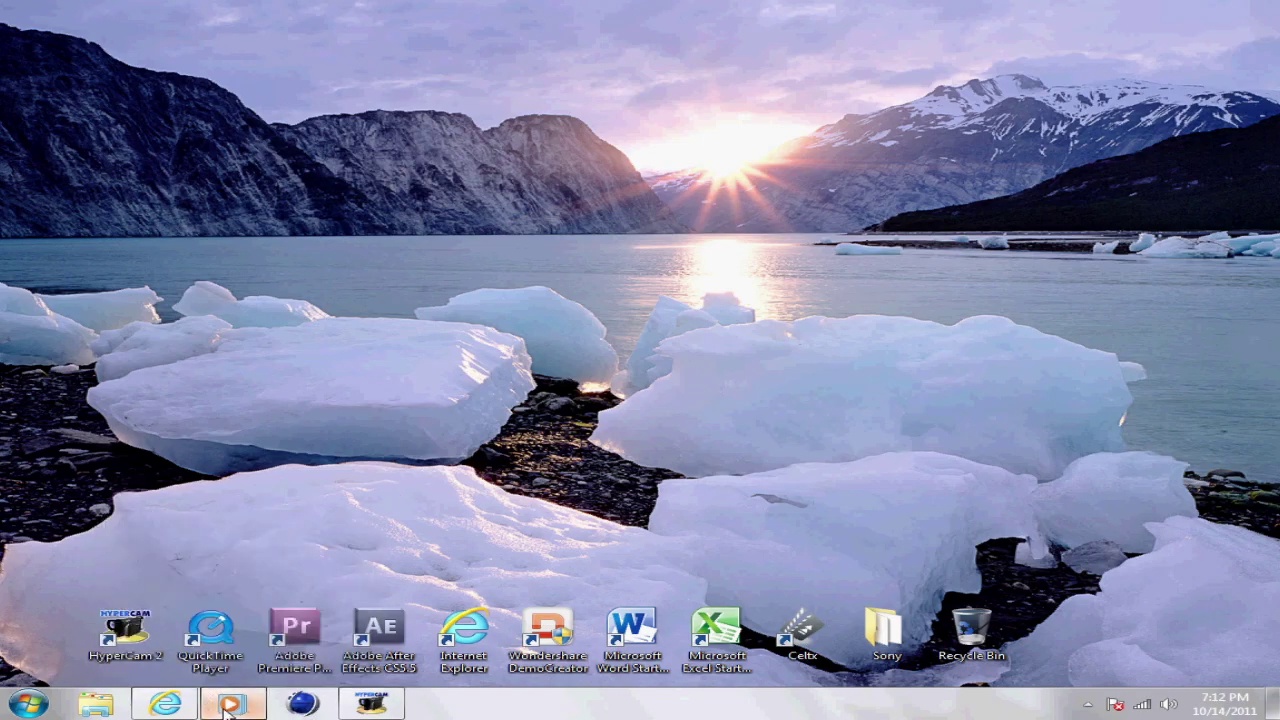
- Watch the infanit shattered clip maximized, then close the player and launch Cinema 4D
left_click(1205, 8)
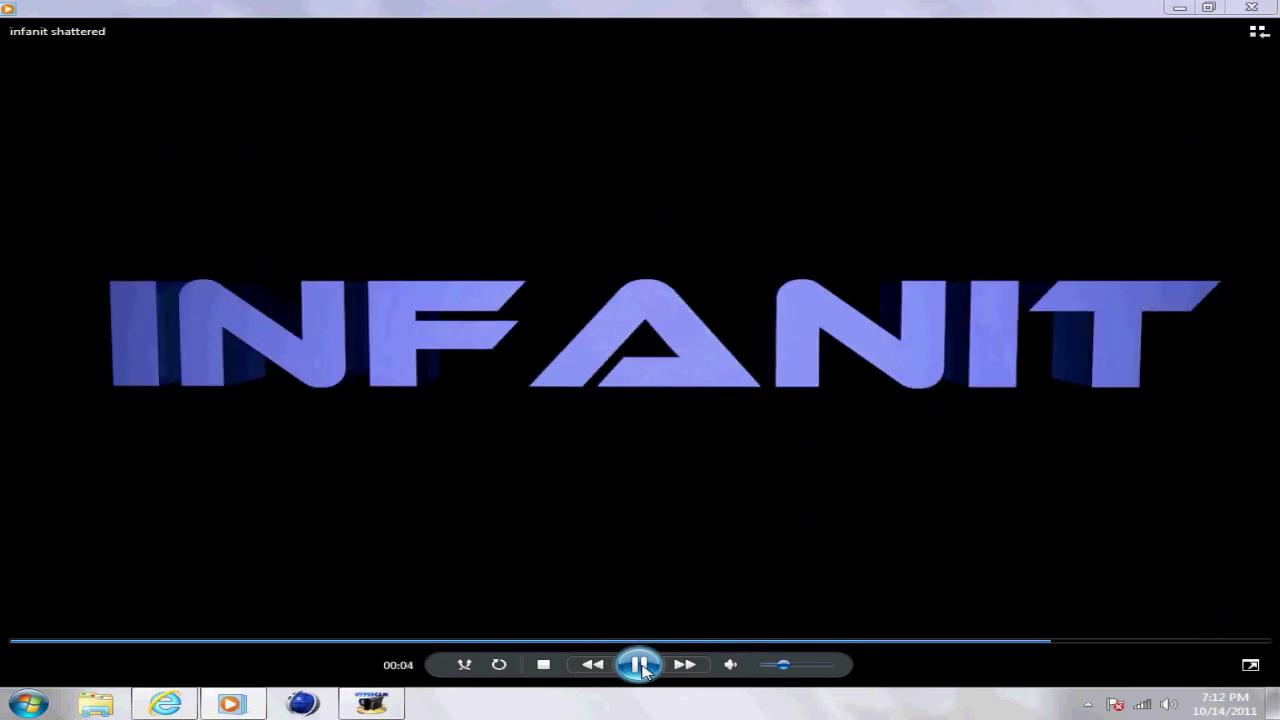
left_click(1250, 8)
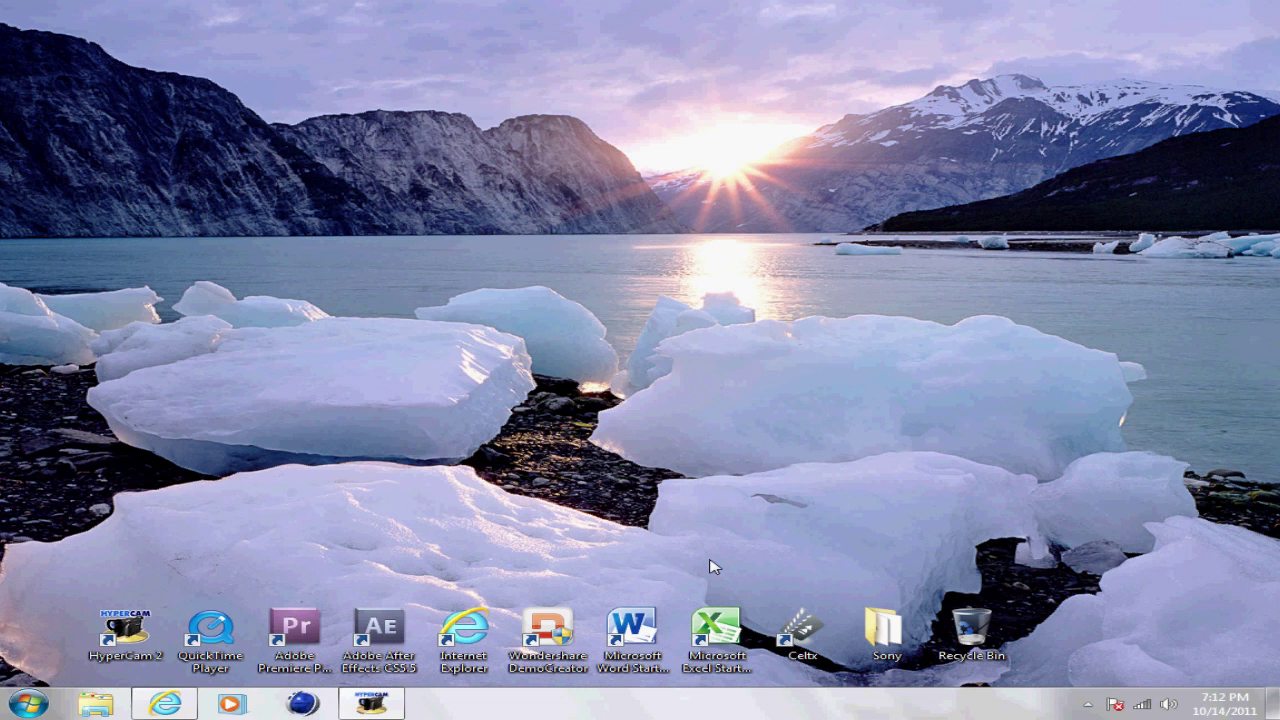
left_click(303, 703)
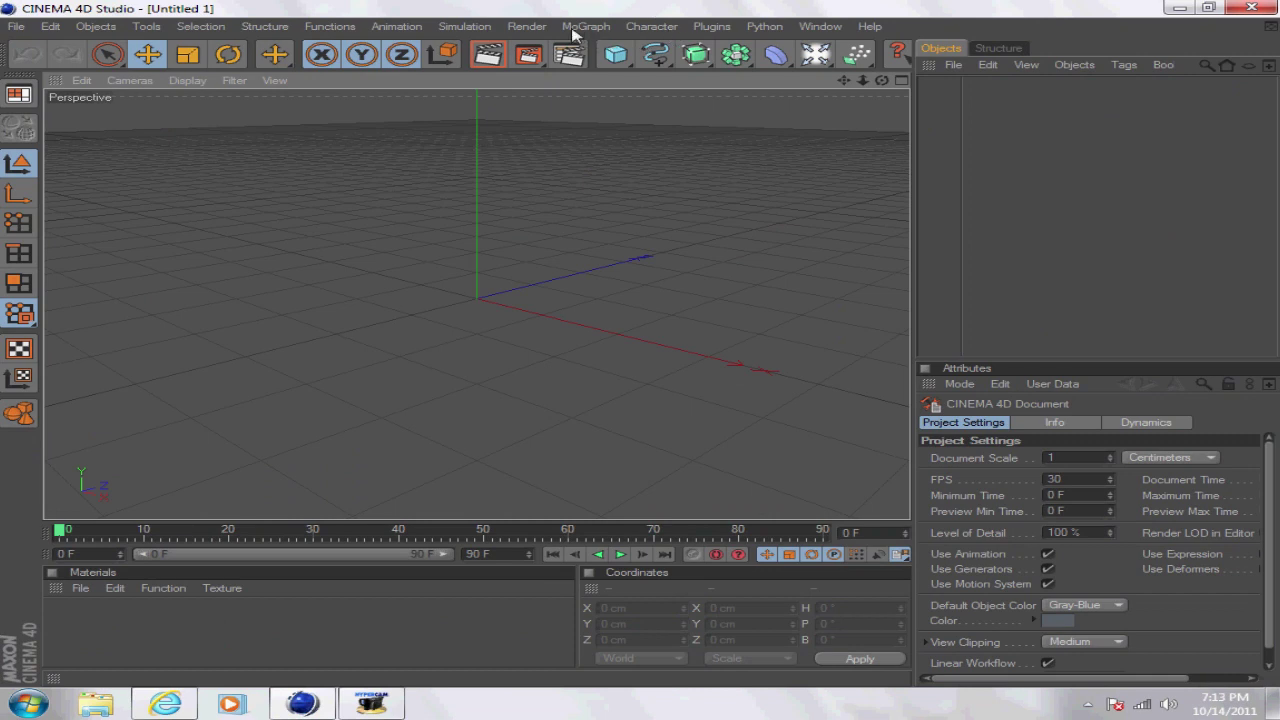
- Add a MoGraph MoText object and move it to the left along X
left_click(580, 27)
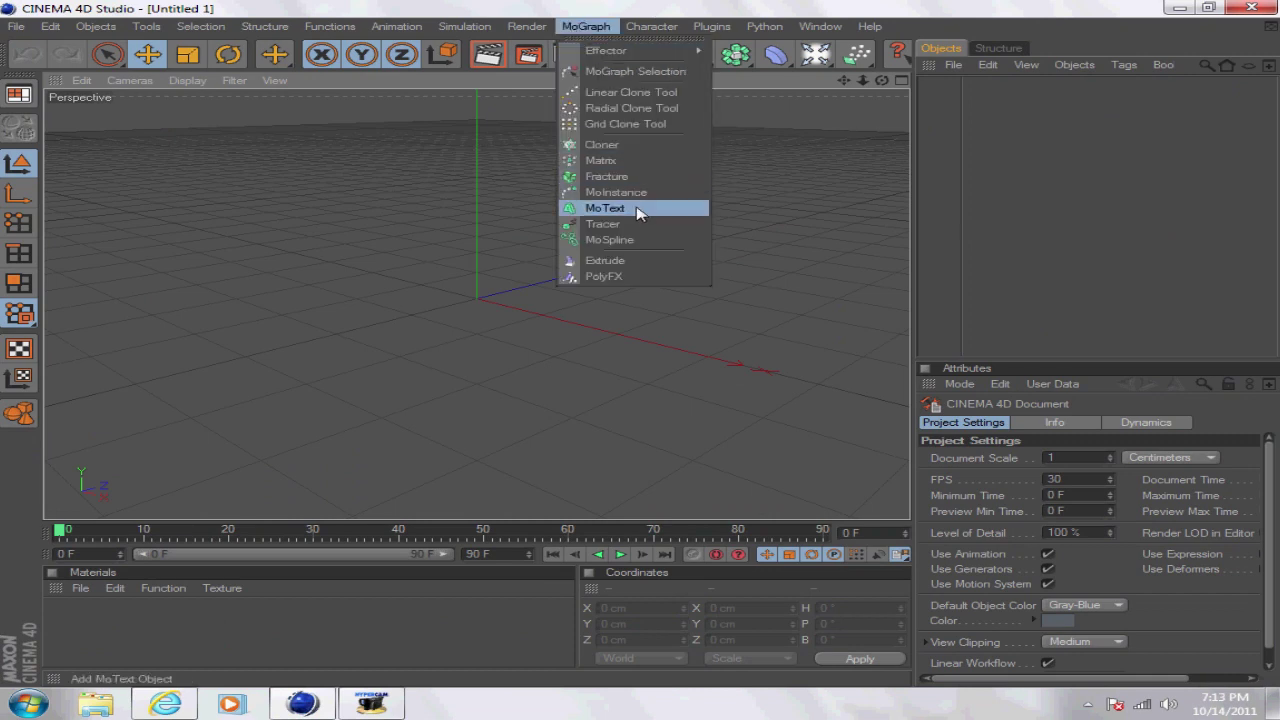
left_click(605, 208)
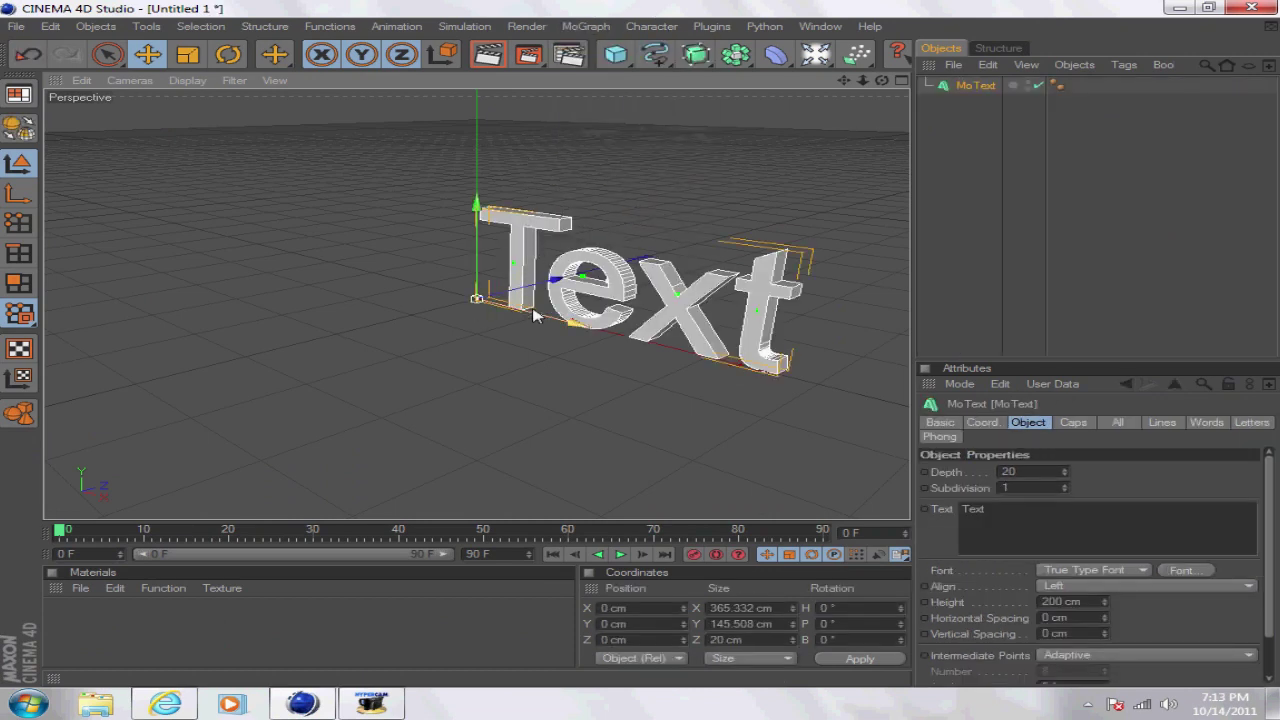
left_click_drag(555, 322, 468, 300)
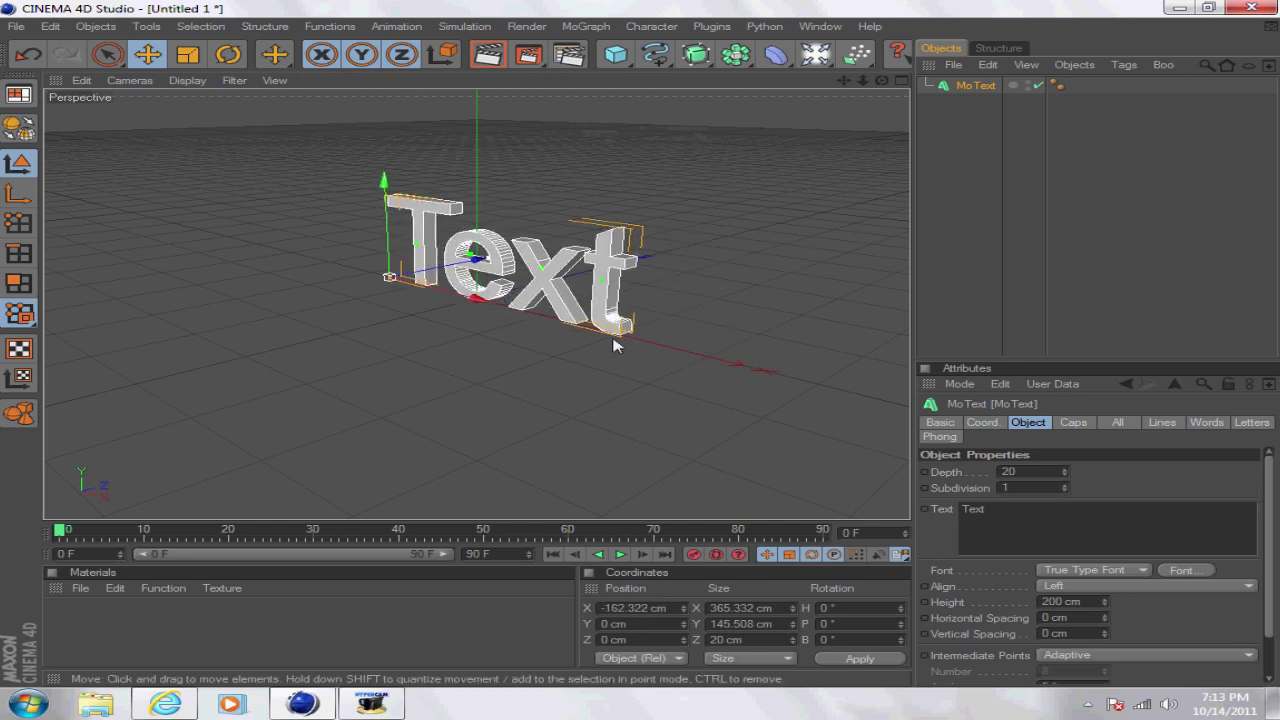
- Change the text to 'Infanit' in the Ethnocentric font and slide it further left
left_click(1017, 513)
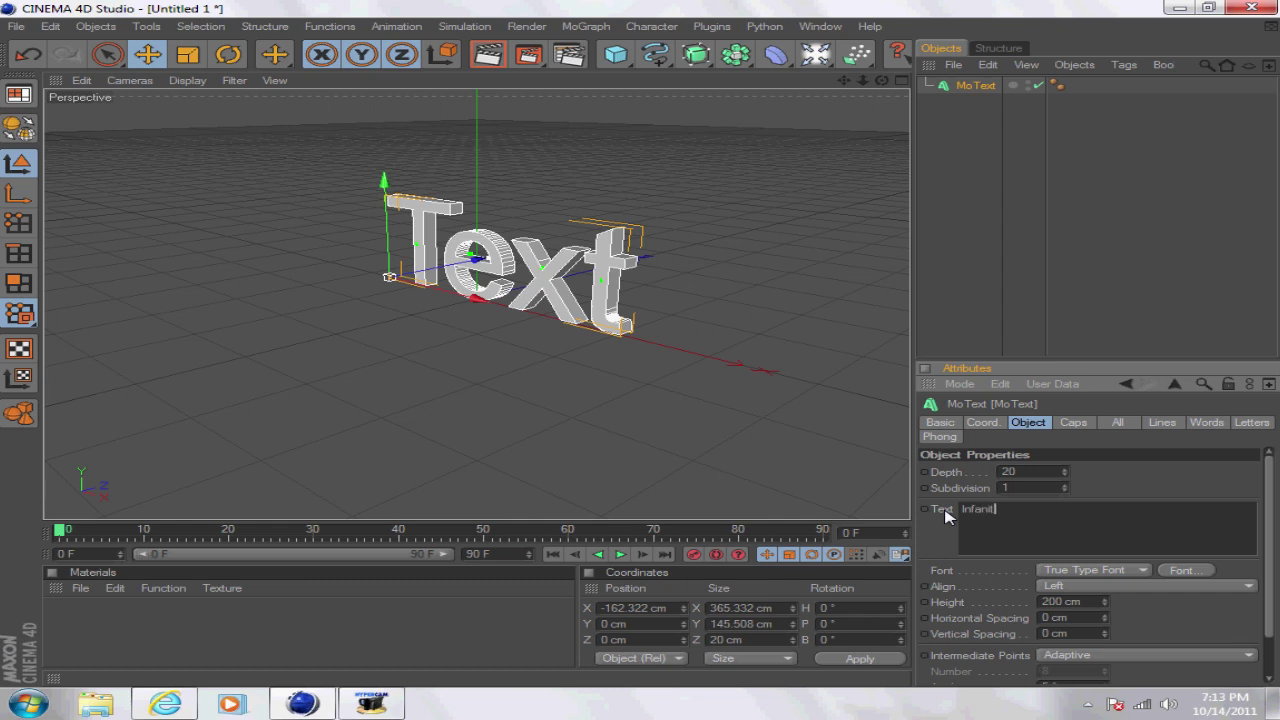
left_click(1183, 570)
left_click_drag(223, 204, 225, 214)
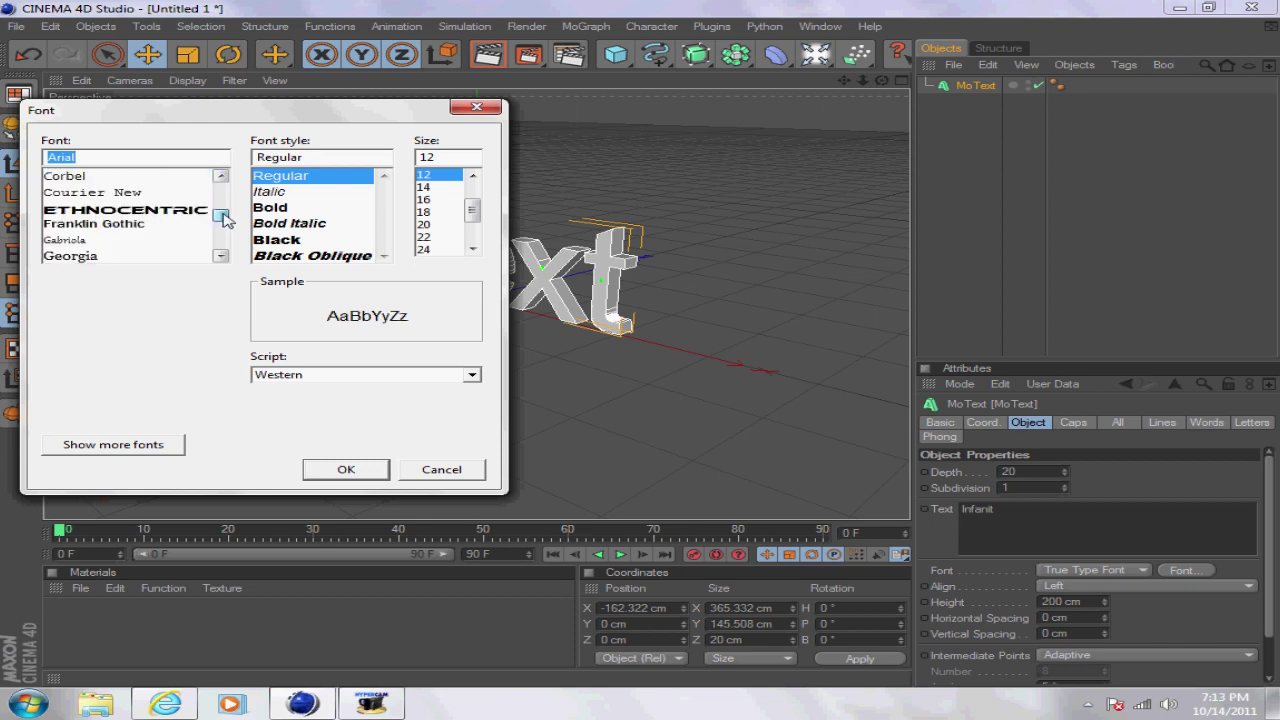
left_click(191, 211)
left_click(343, 467)
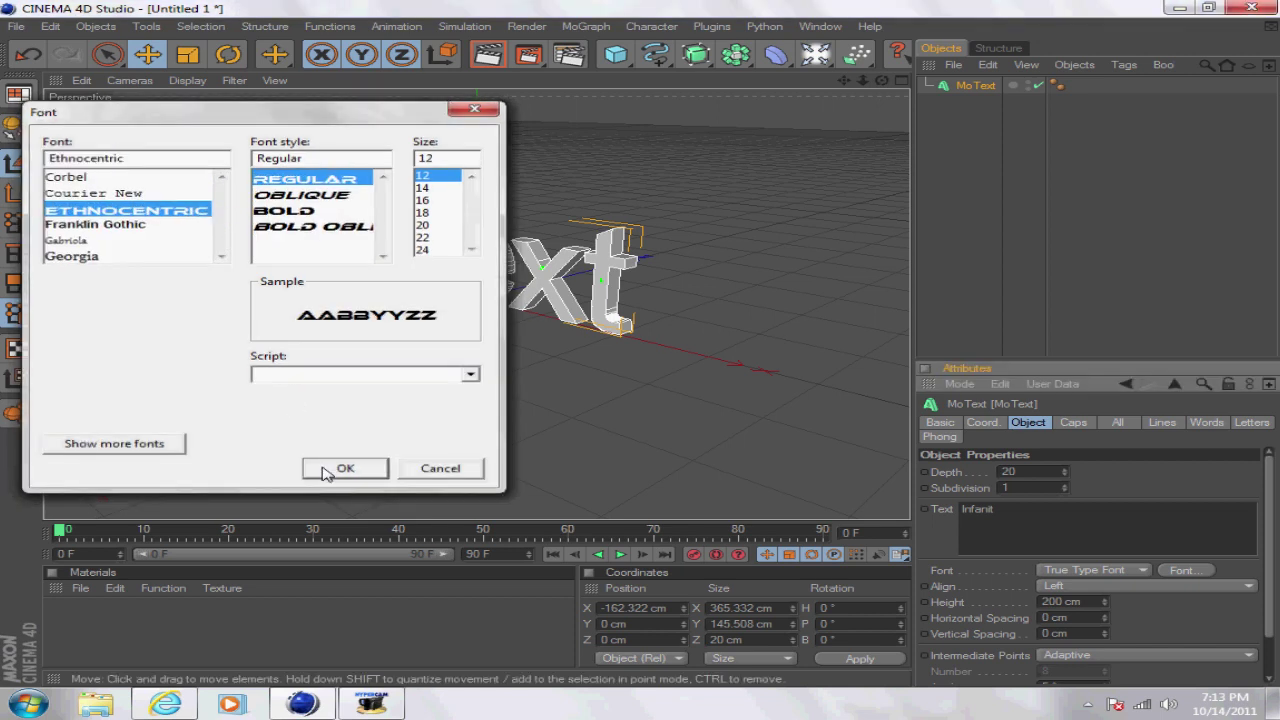
left_click_drag(458, 318, 330, 278)
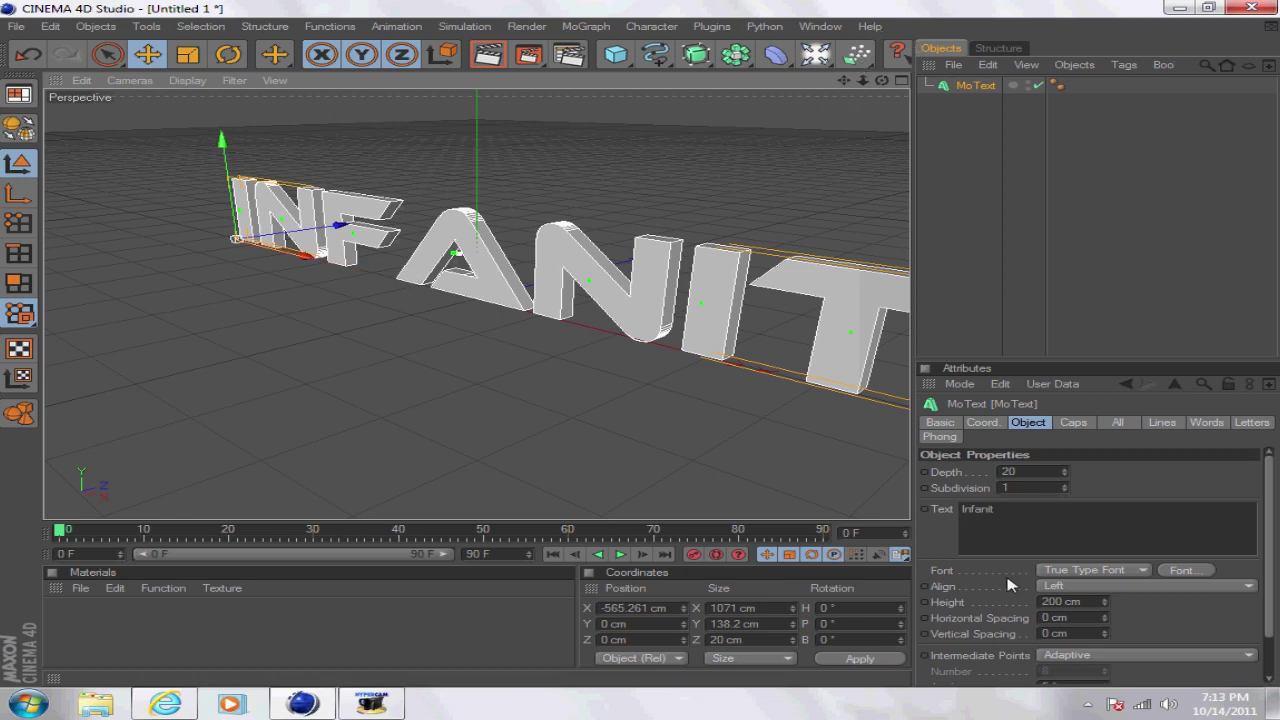
- Set the MoText depth to 100 cm and reframe the view on the word
double_click(1037, 471)
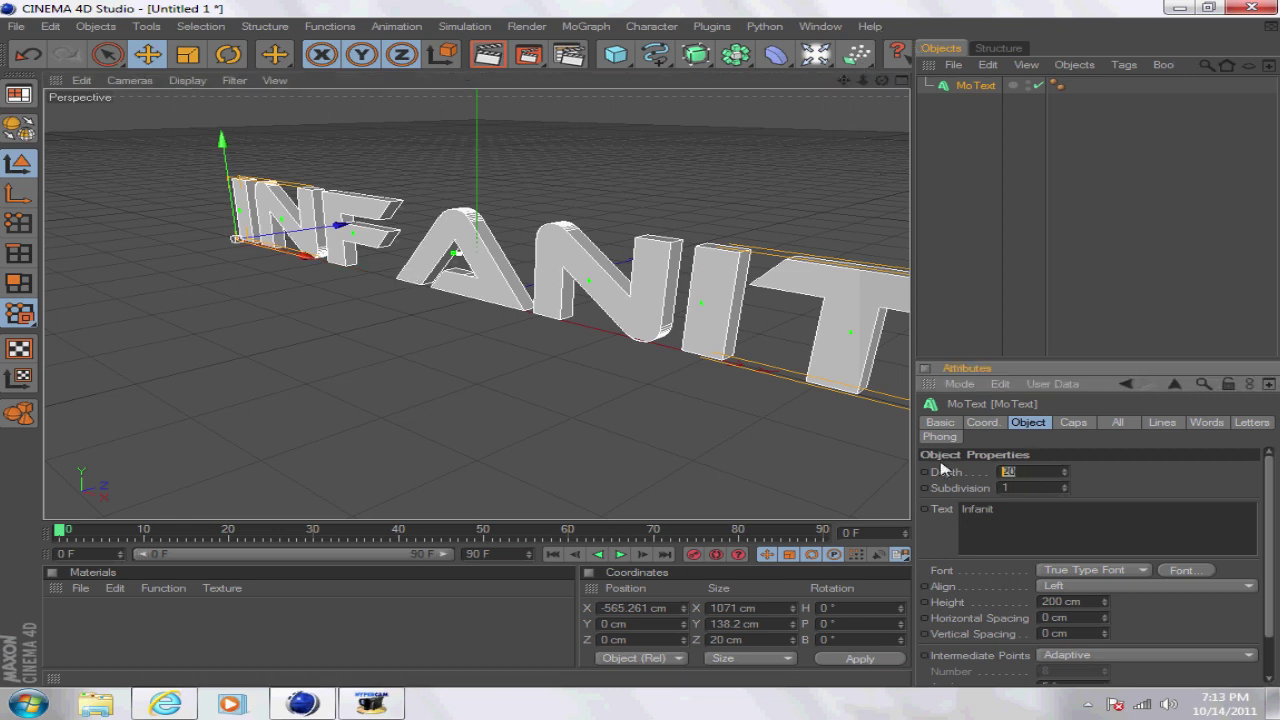
type("100")
key("Return")
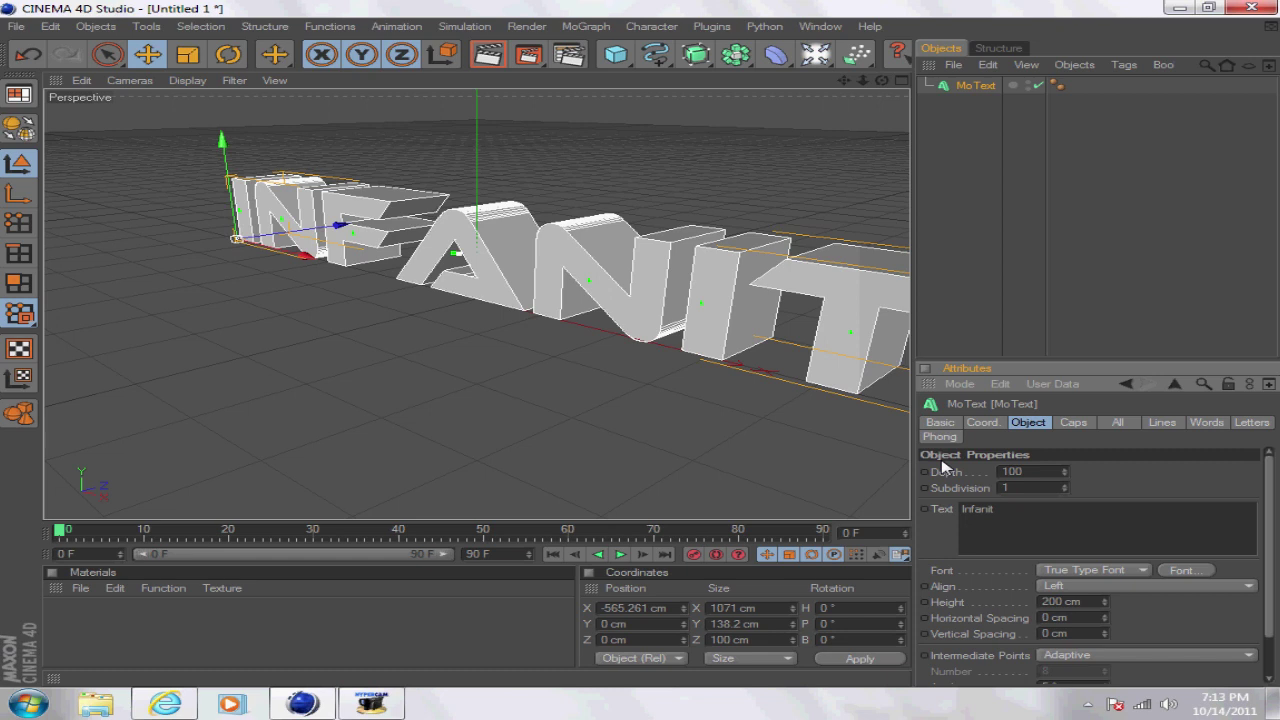
left_click_drag(846, 83, 975, 93)
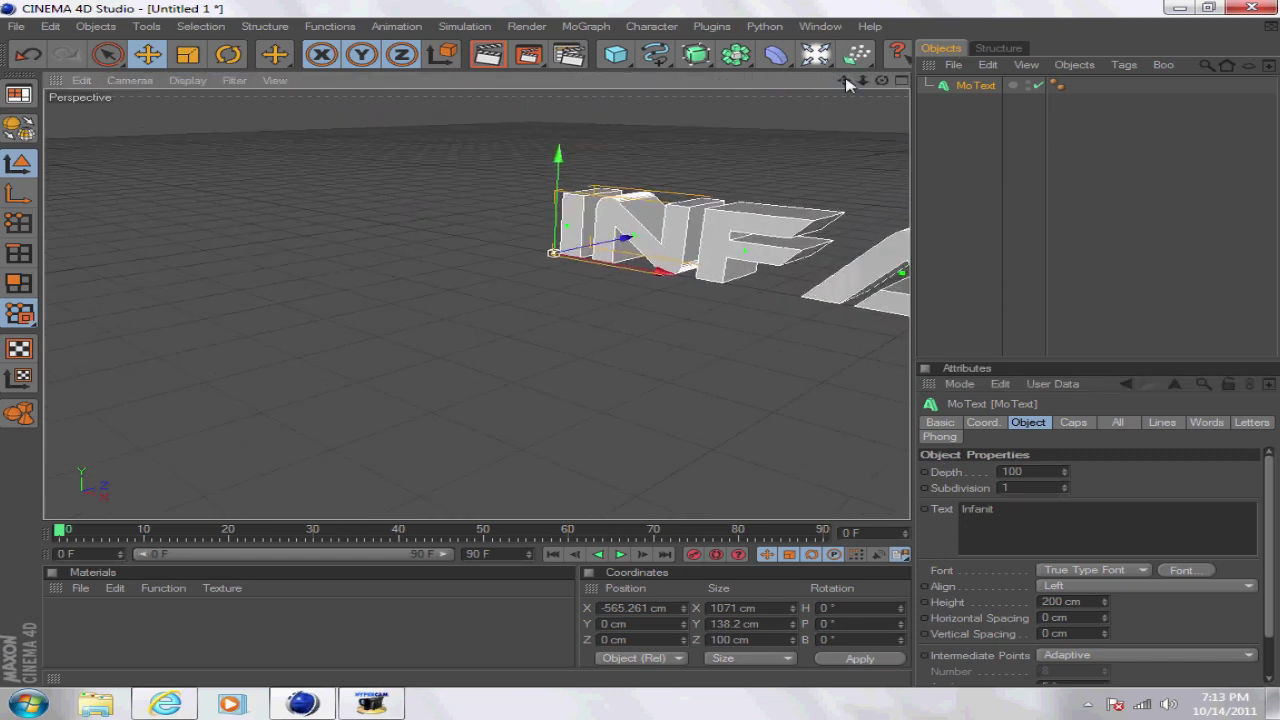
left_click_drag(881, 80, 803, 98)
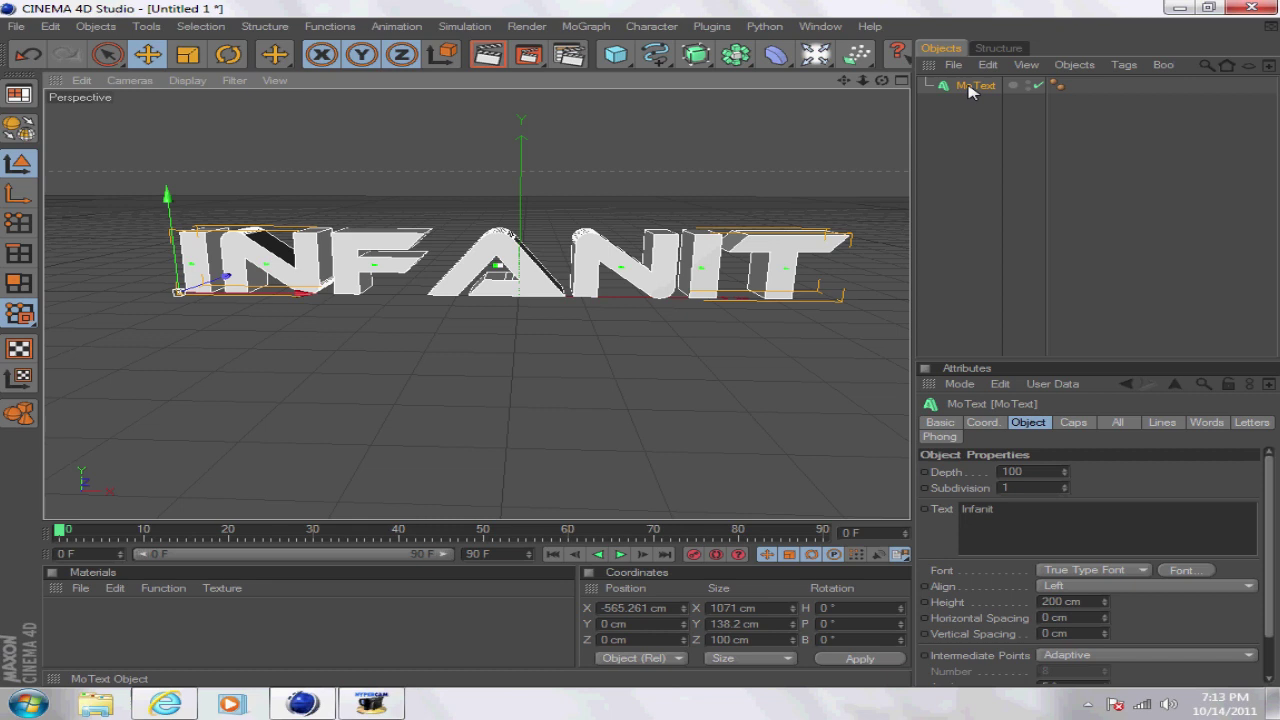
- Make the MoText editable with C and expand its hierarchy to reveal the letters
key("c")
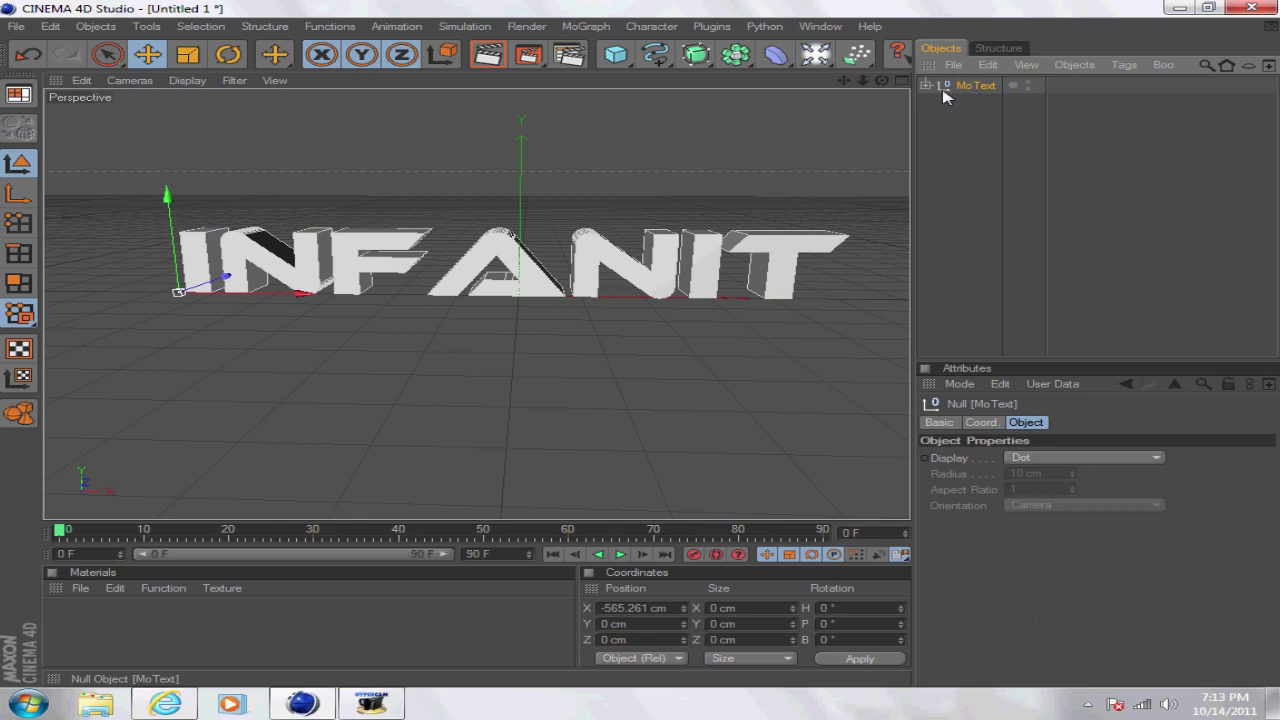
left_click(926, 86)
left_click(937, 102)
left_click(950, 118)
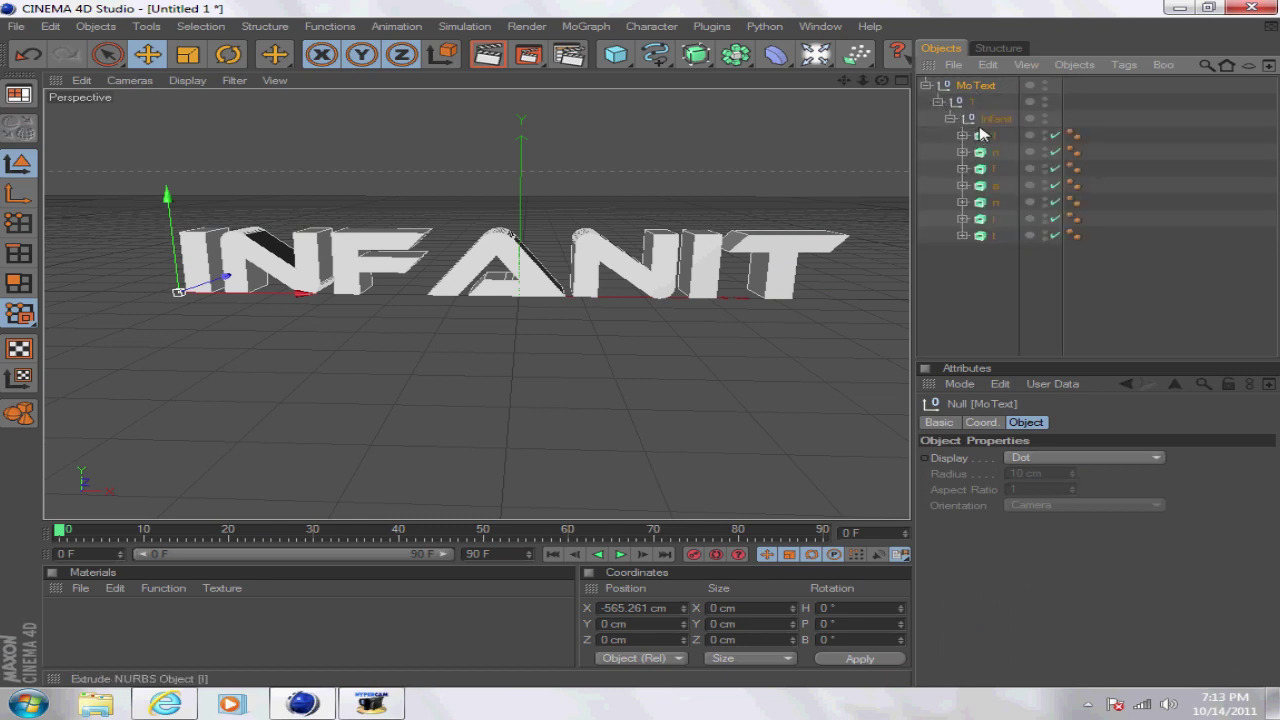
- Move Infanit and its seven letter objects to the top level and delete the leftover MoText null
left_click(990, 120)
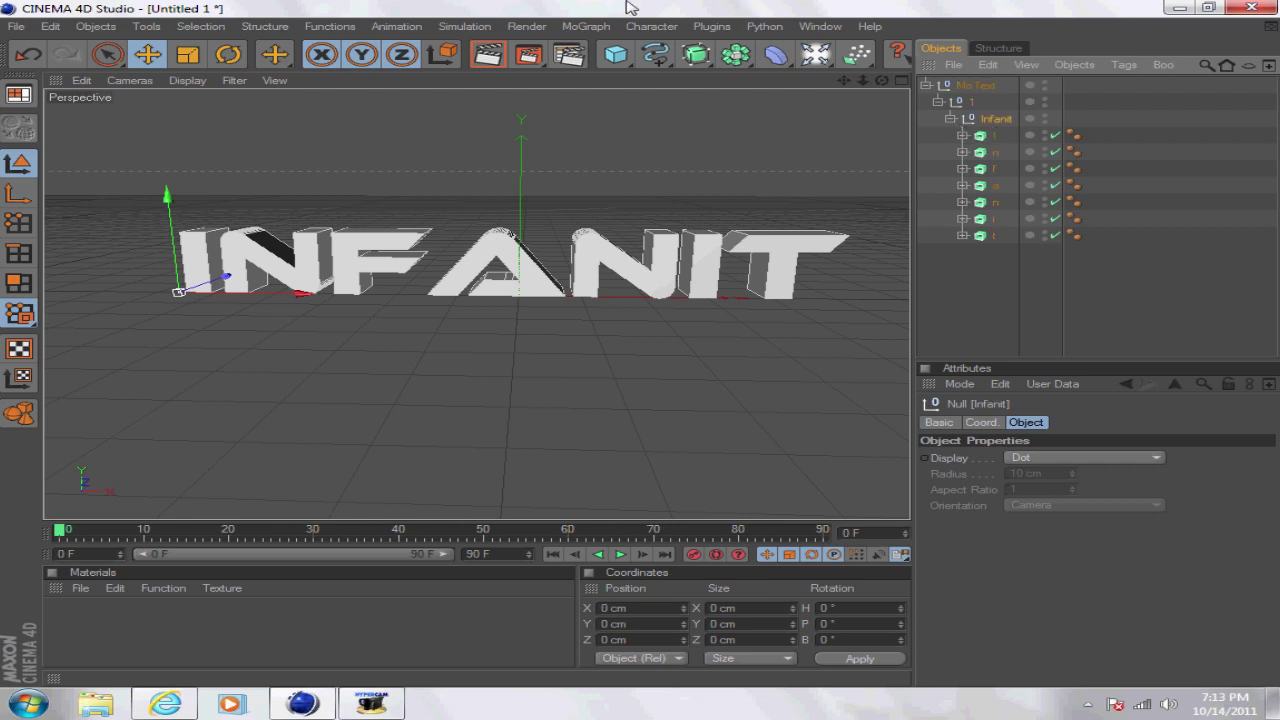
left_click(989, 238, "shift")
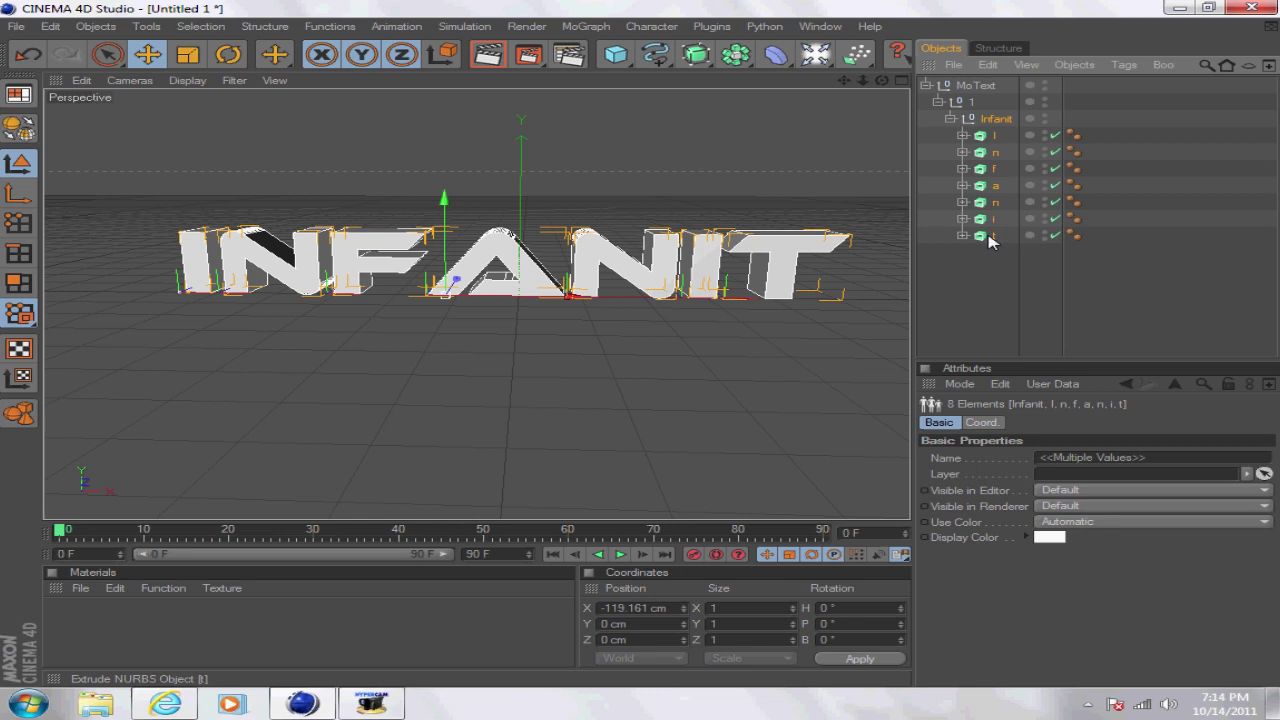
left_click_drag(985, 240, 925, 273)
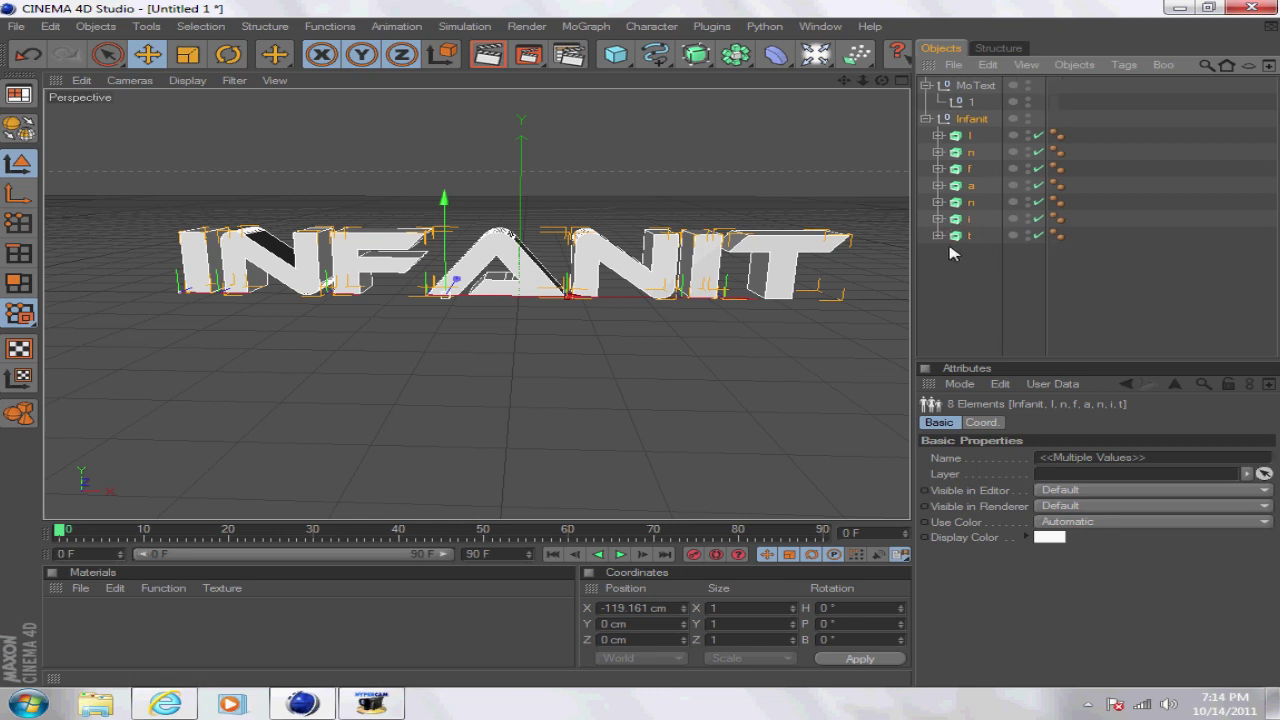
left_click(968, 88)
key("Delete")
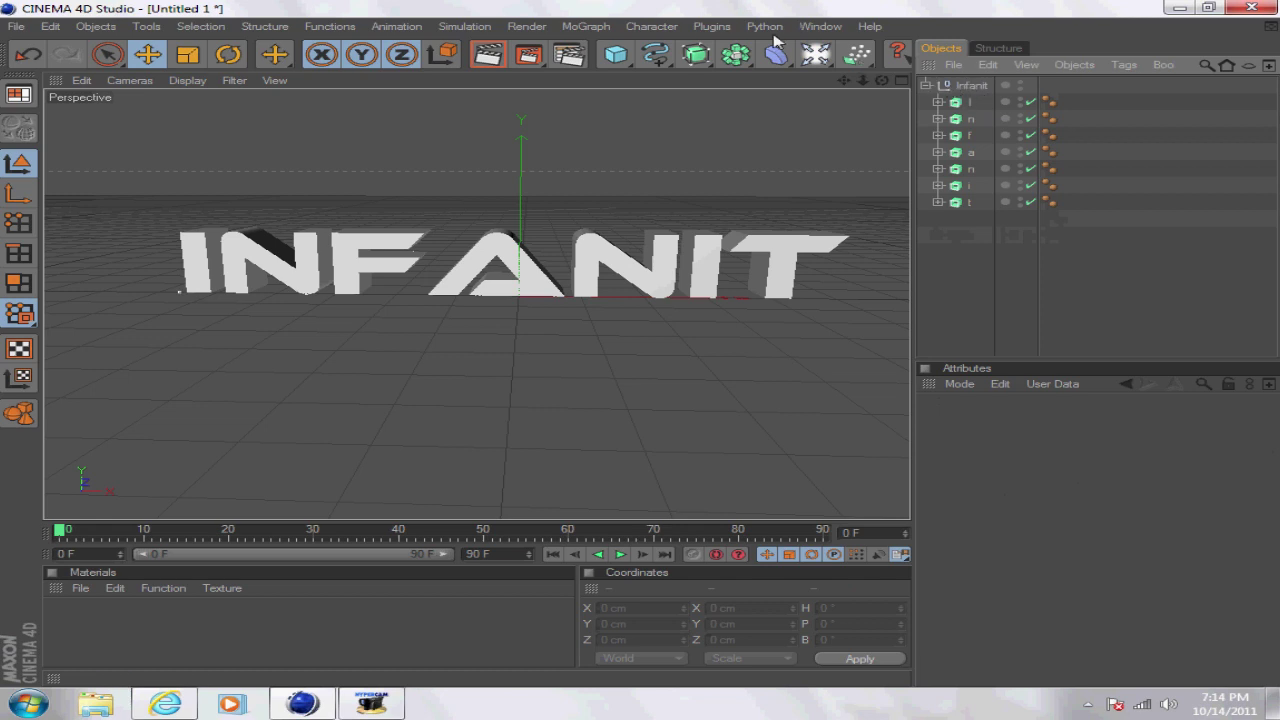
- Add a PolyFX object and place it inside the Infanit group
left_click(972, 86)
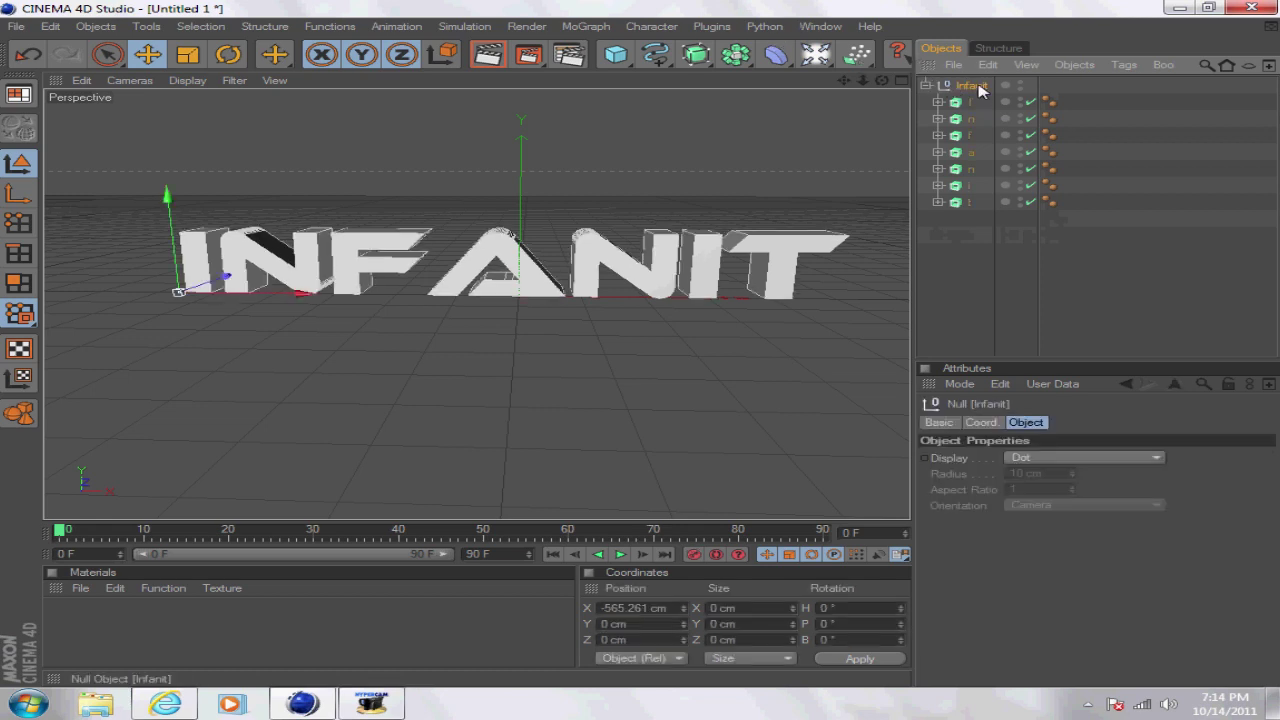
left_click(575, 28)
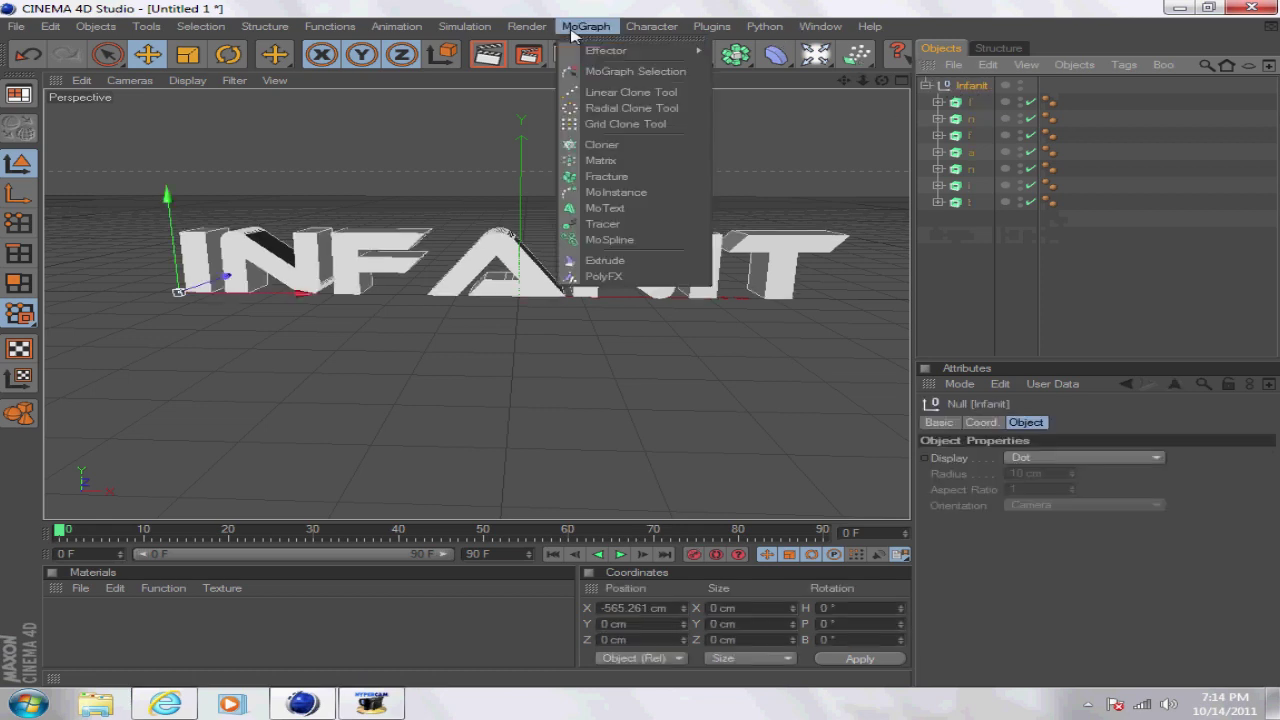
left_click(604, 276)
left_click_drag(968, 90, 975, 103)
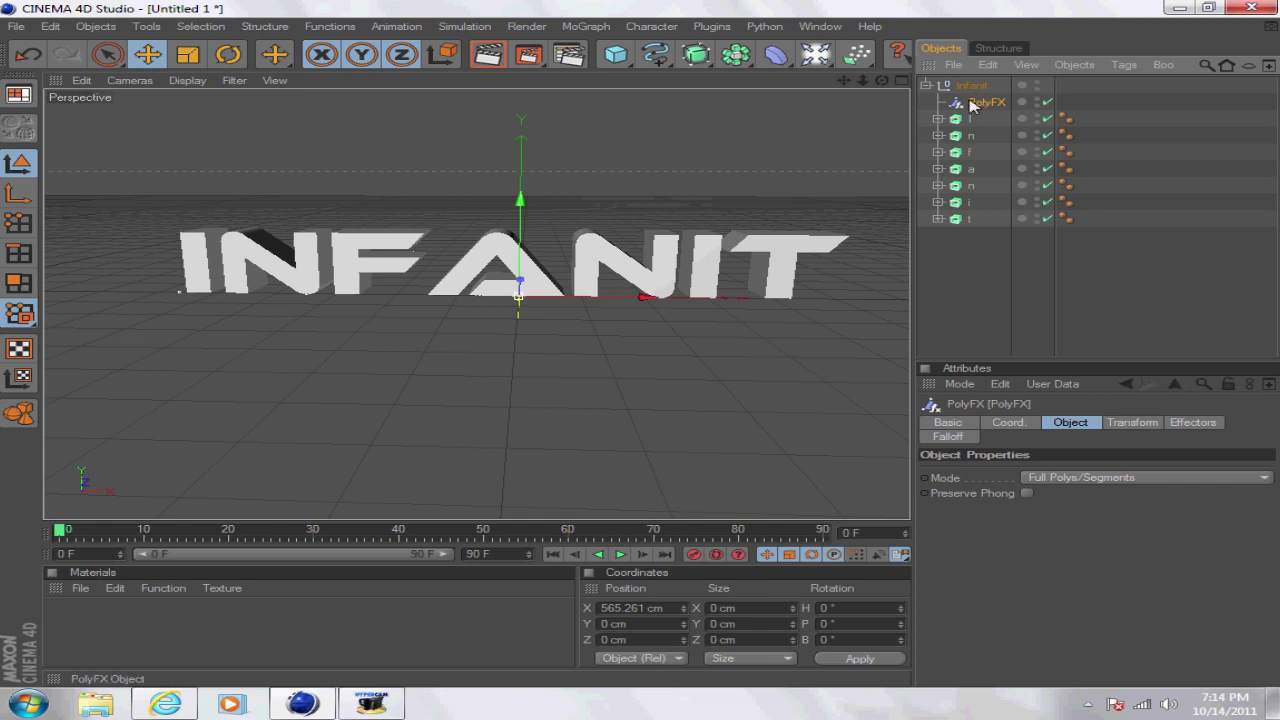
- Add a Random effector to scatter the letters into shards
left_click(586, 27)
mouse_move(612, 62)
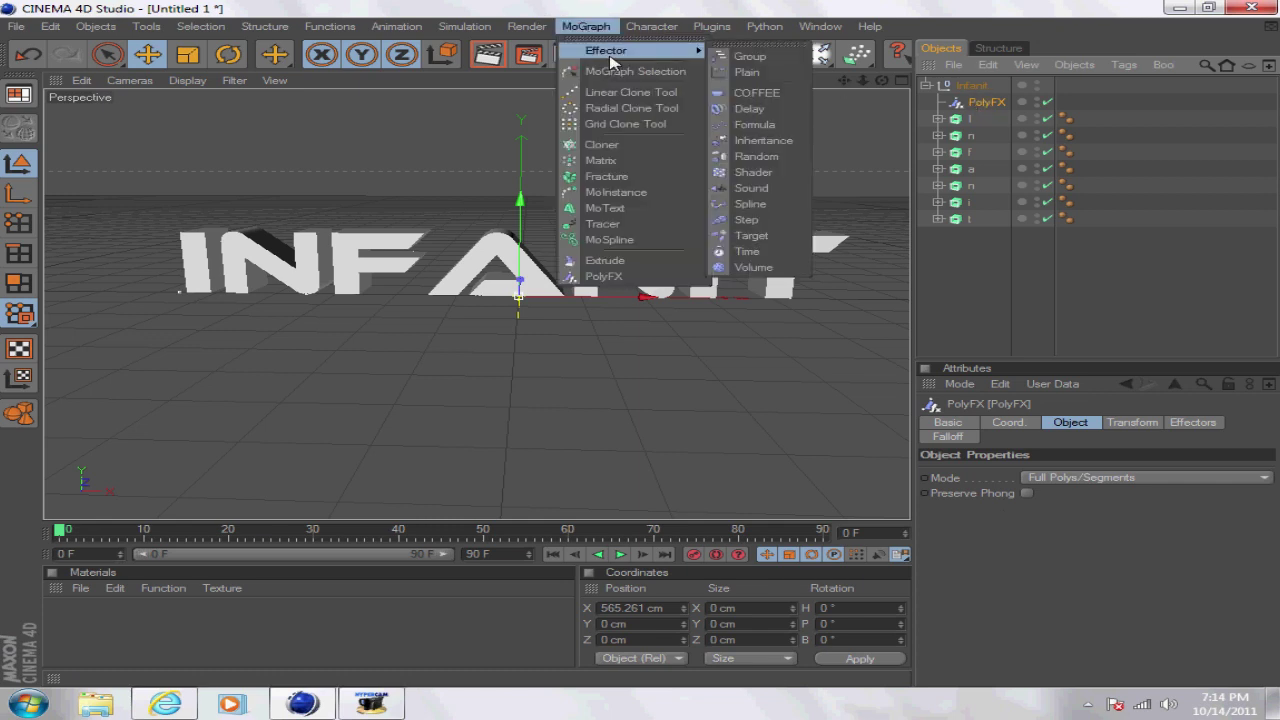
left_click(755, 157)
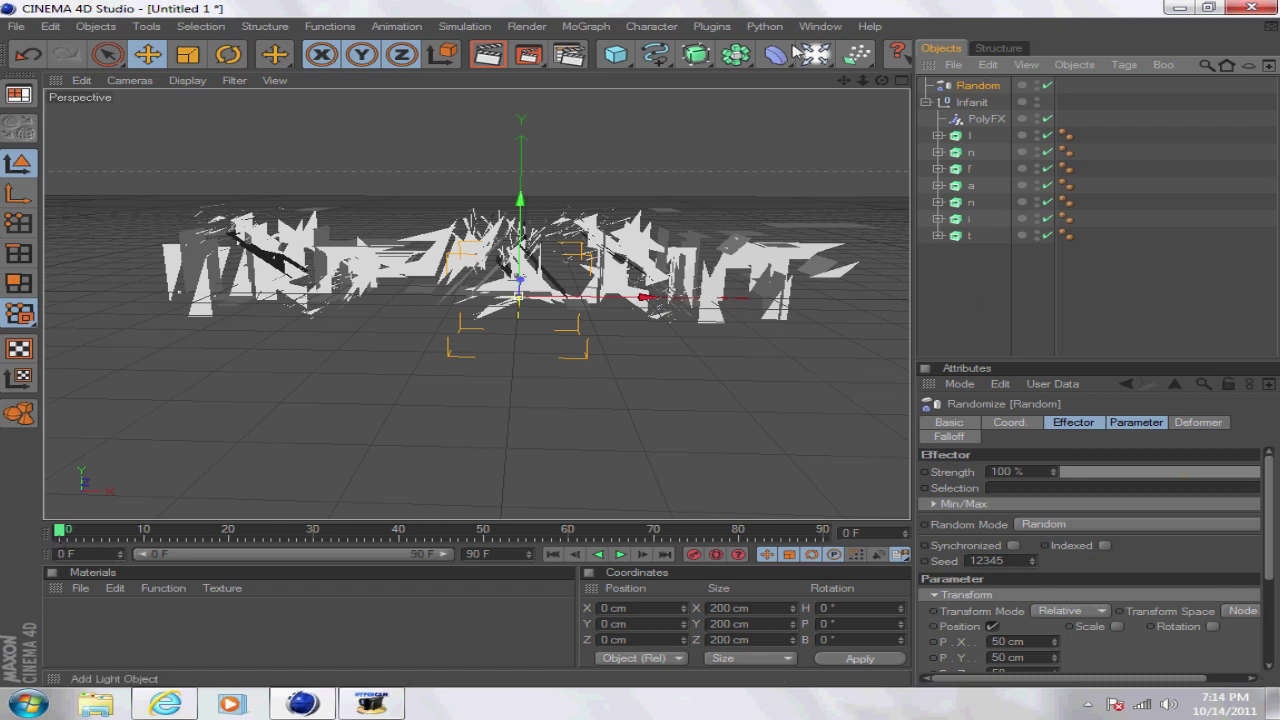
- Add a camera and view through it, then set the Random effector's P.X and P.Y to 7000 cm
left_click_drag(818, 58, 900, 165)
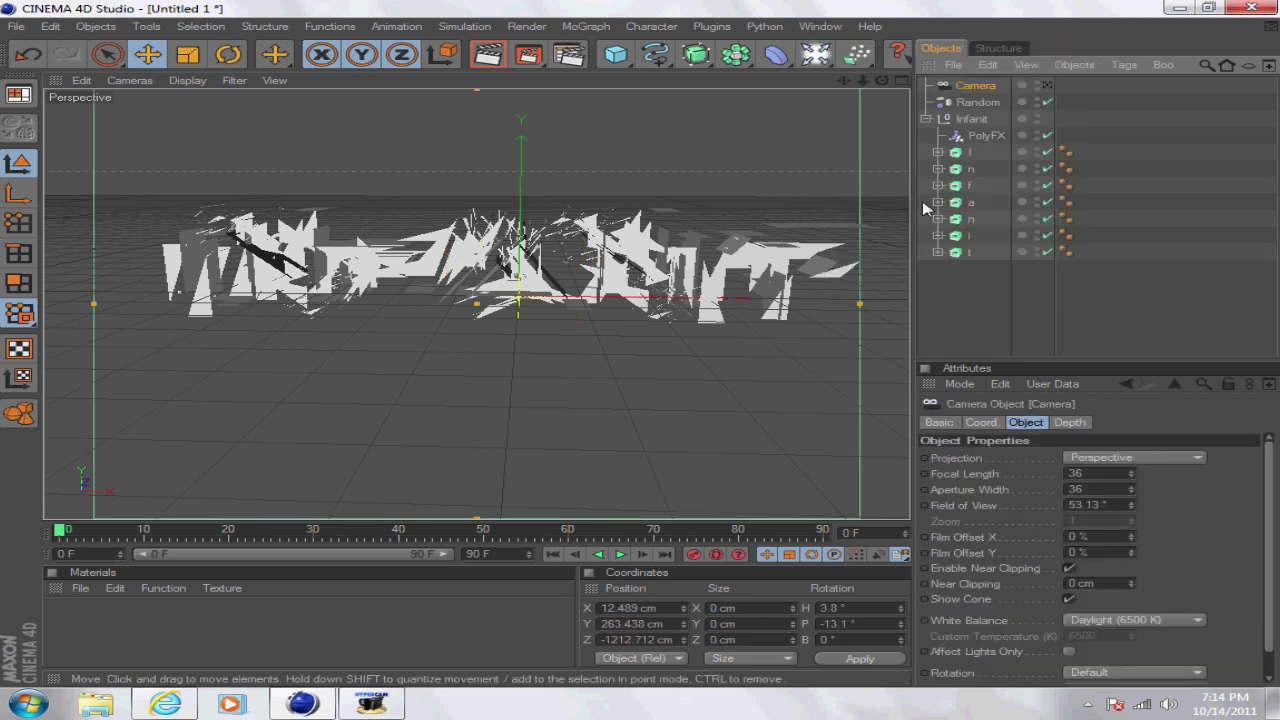
left_click(1048, 86)
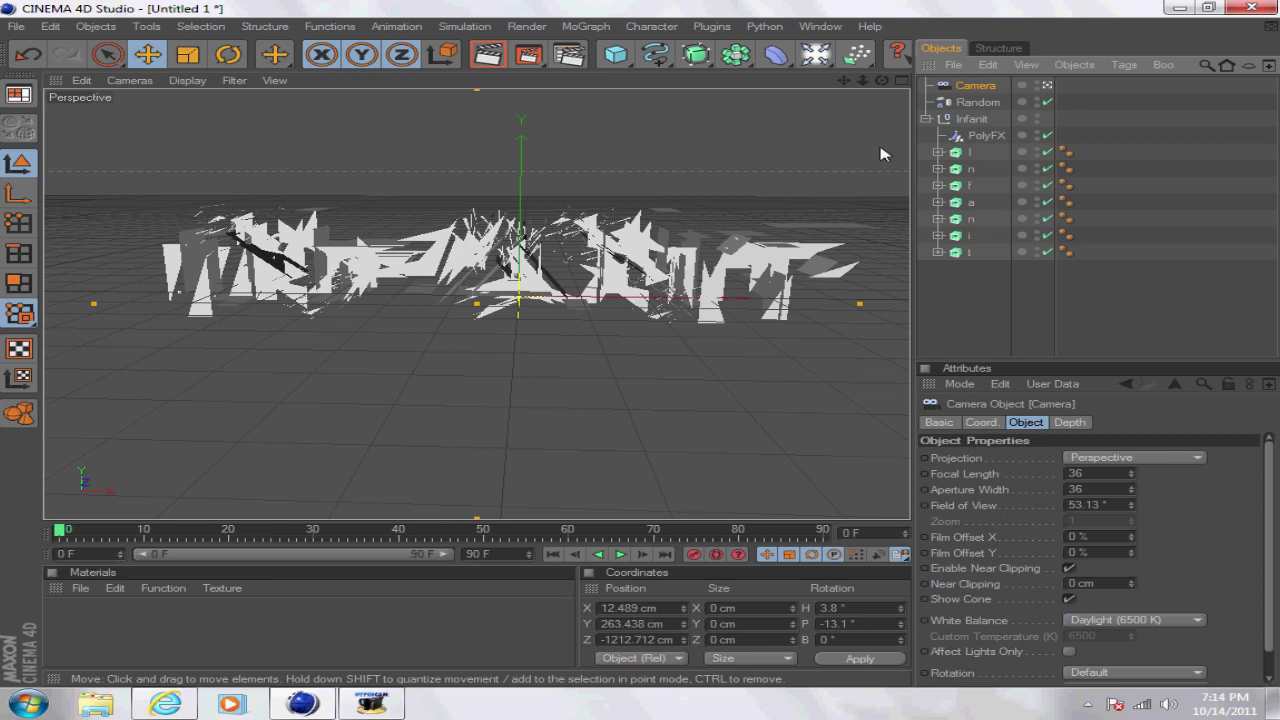
left_click(968, 103)
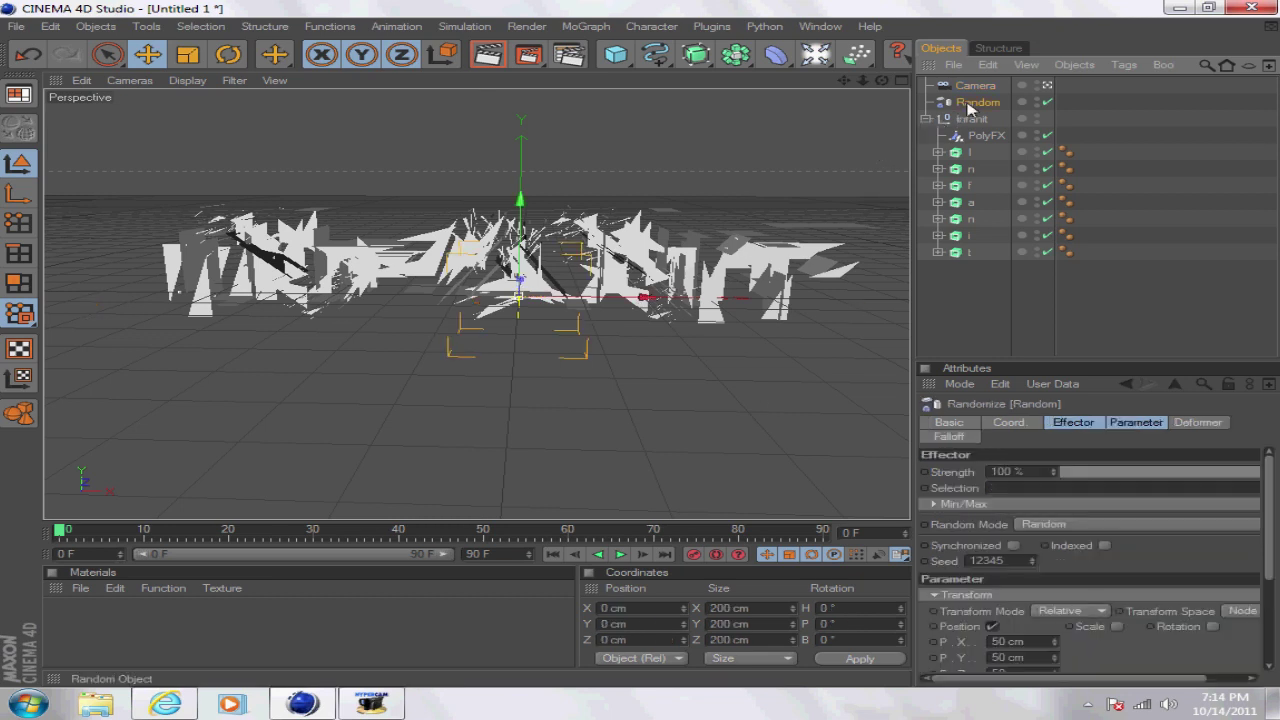
left_click(1128, 426)
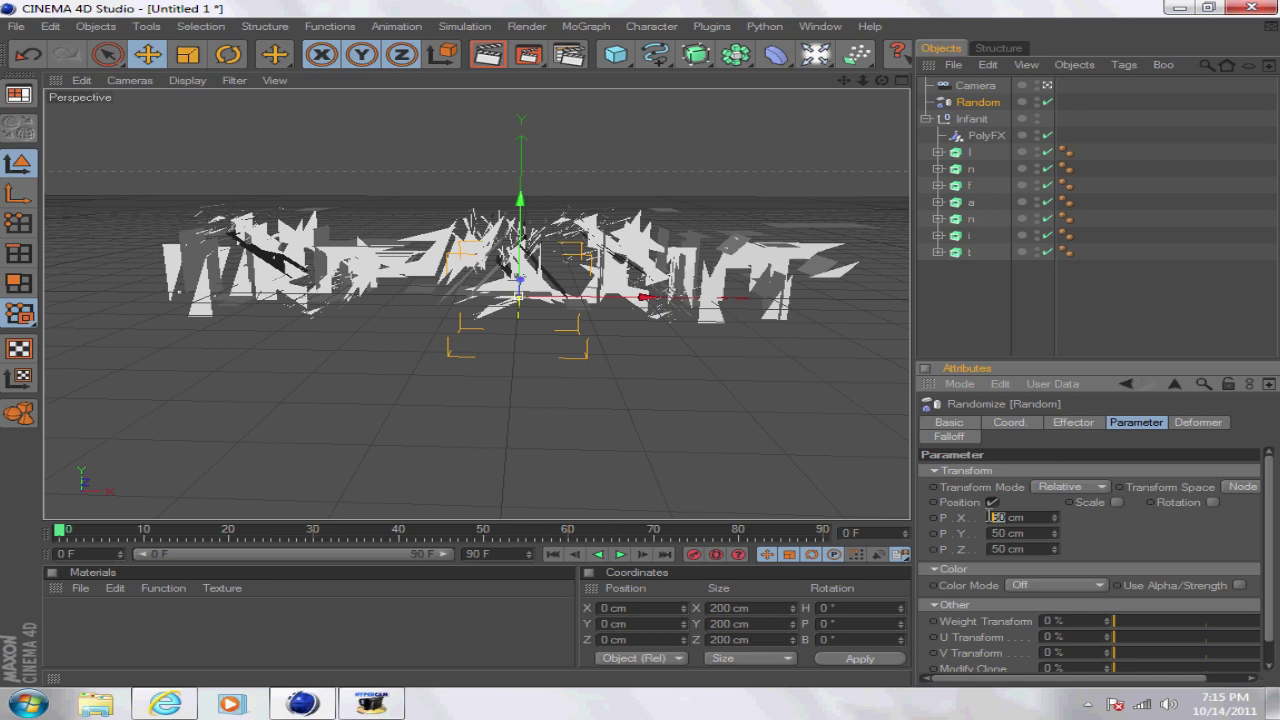
type("0")
key("Return")
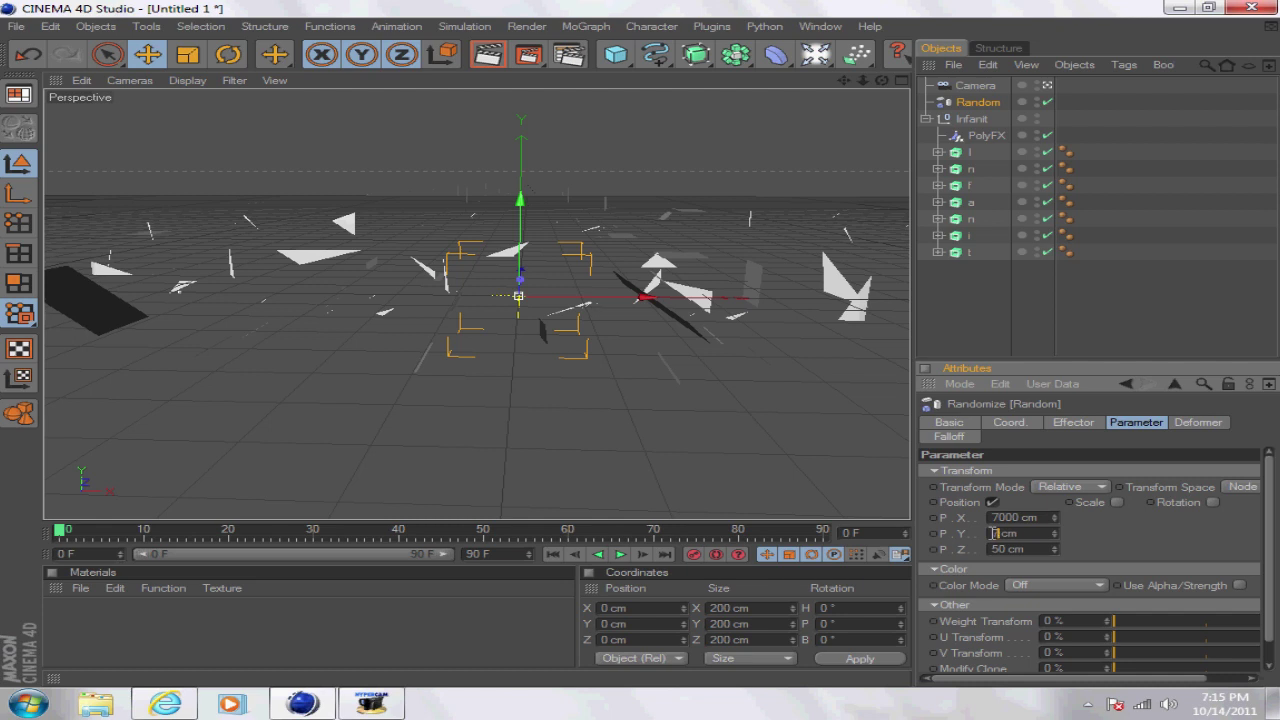
type("700")
key("Return")
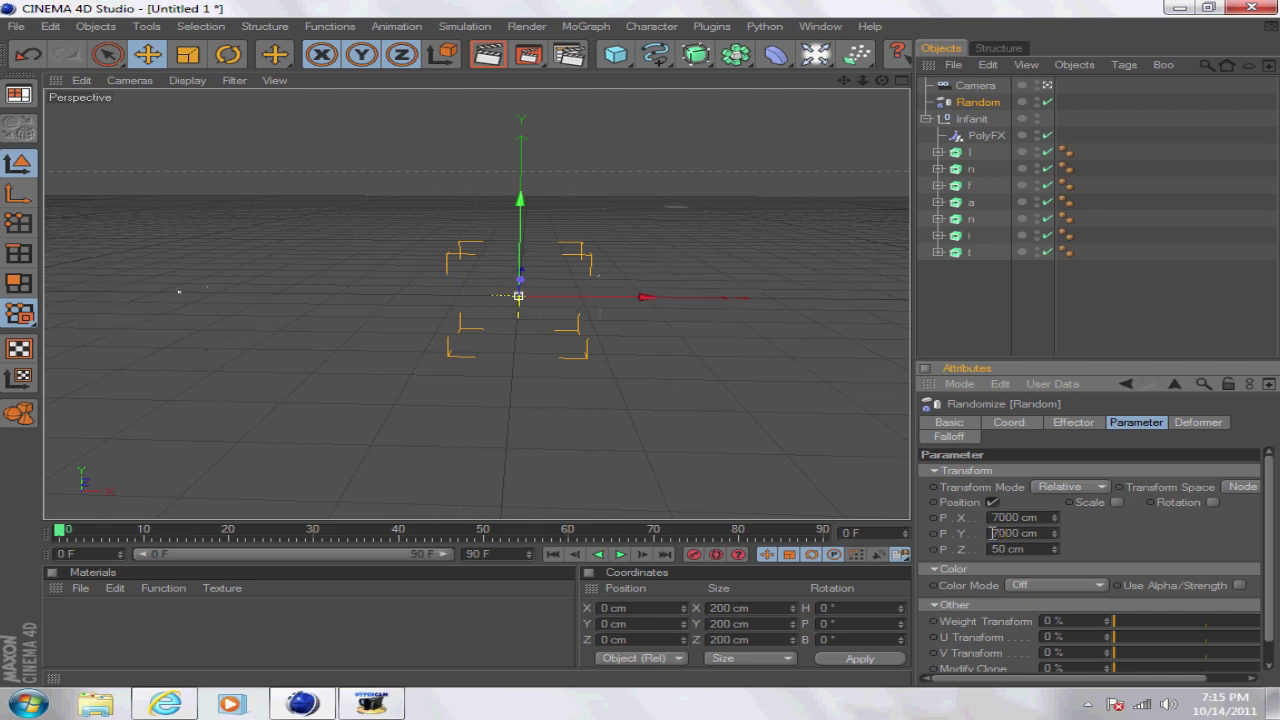
- Extend the scene to 150 frames and show the full 0–150 range on the timeline
left_click(63, 536)
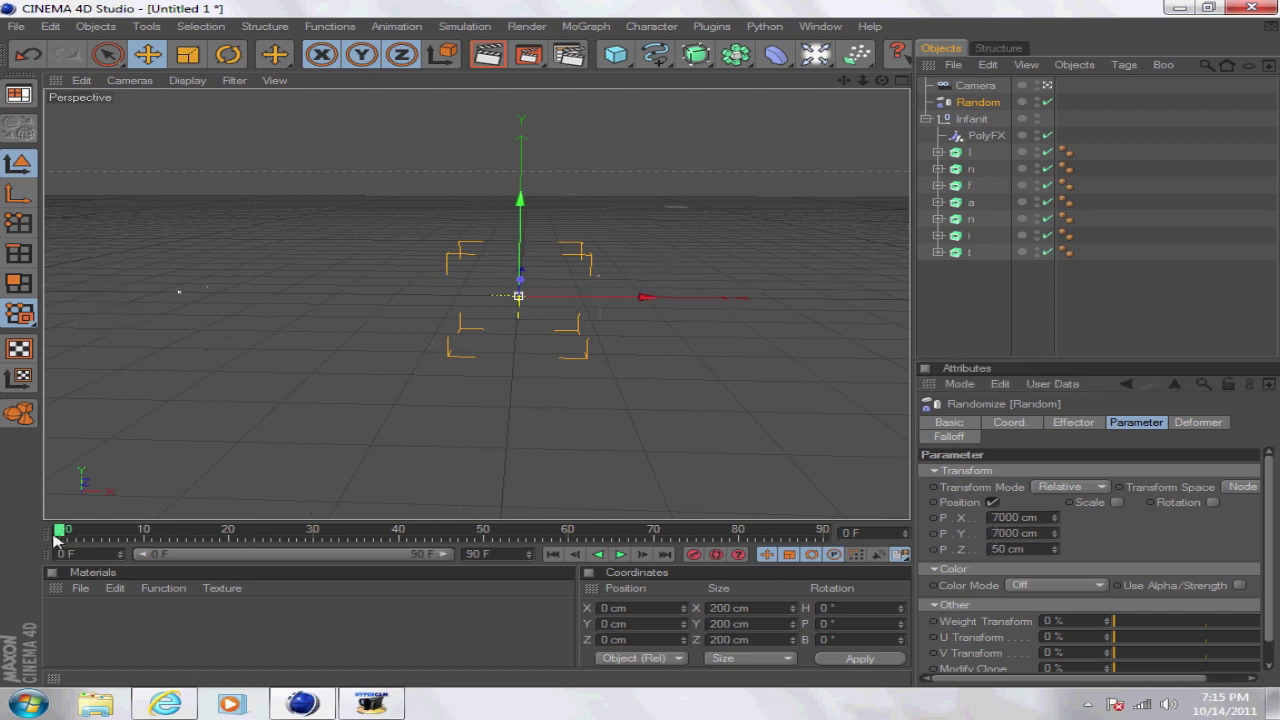
double_click(484, 553)
key("Return")
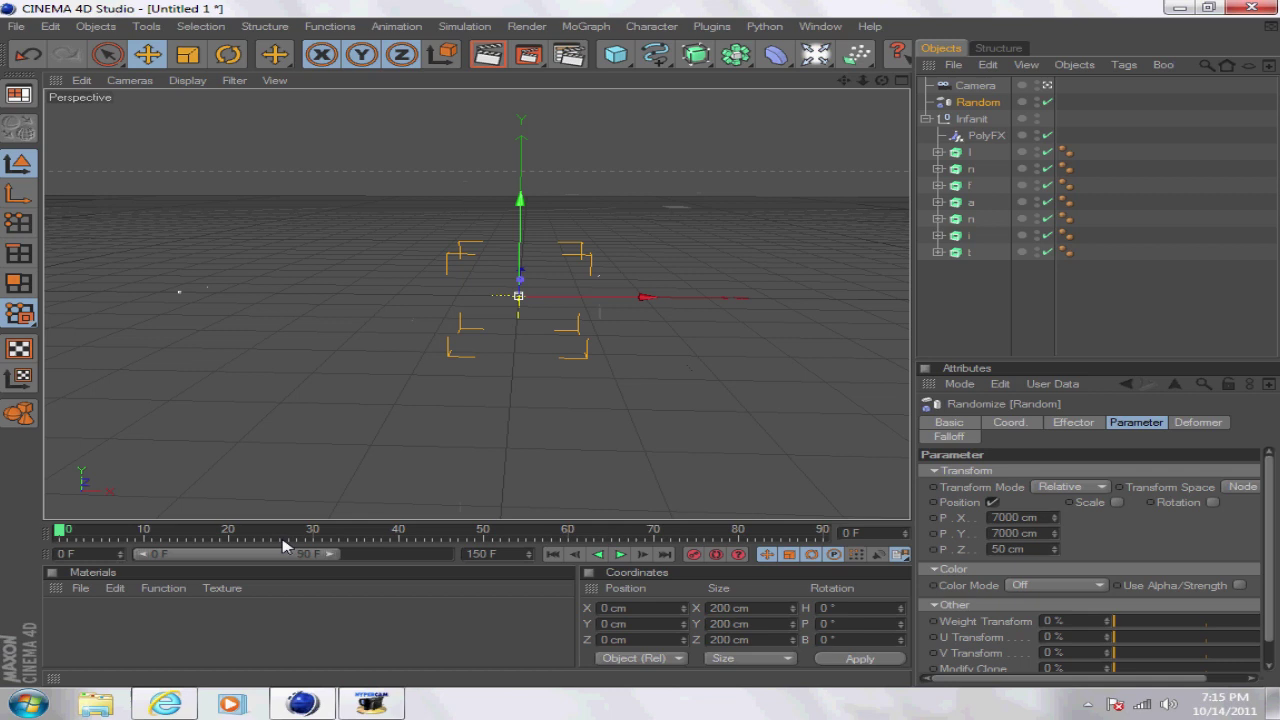
left_click_drag(336, 553, 455, 553)
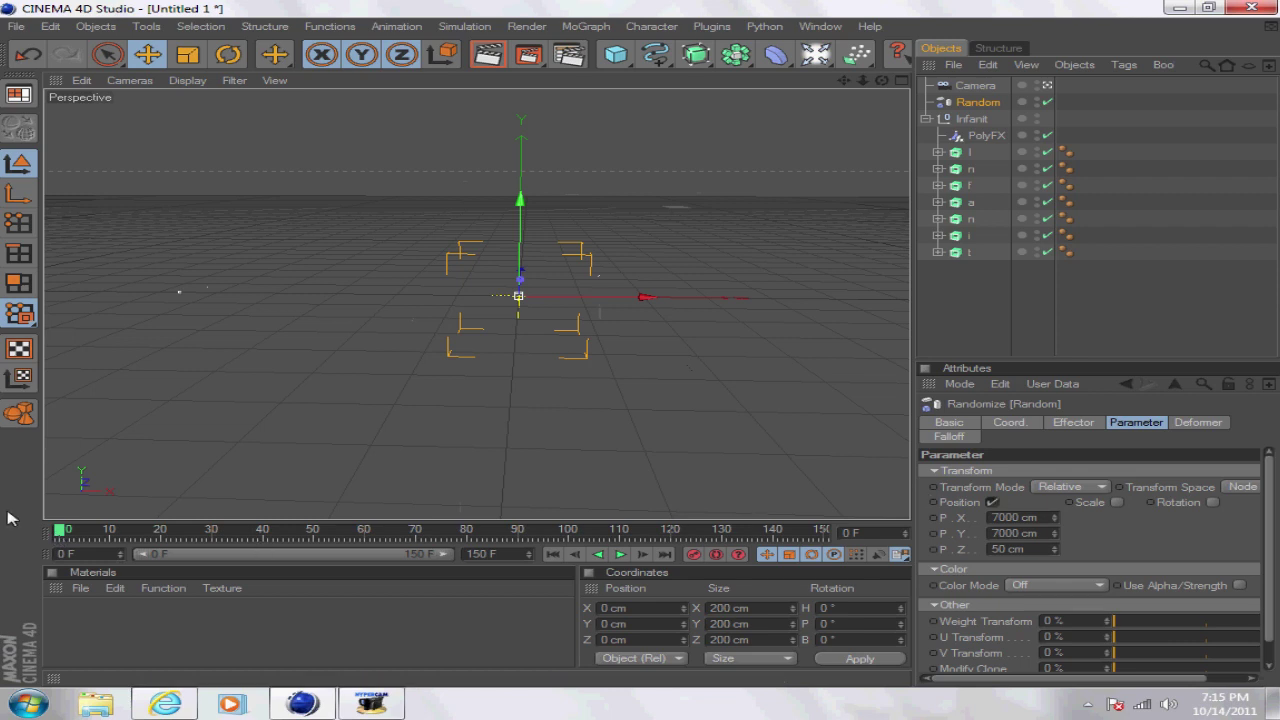
- Keyframe the Random effector's 7000 cm position offsets at frame 0
right_click(935, 520)
left_click(933, 524)
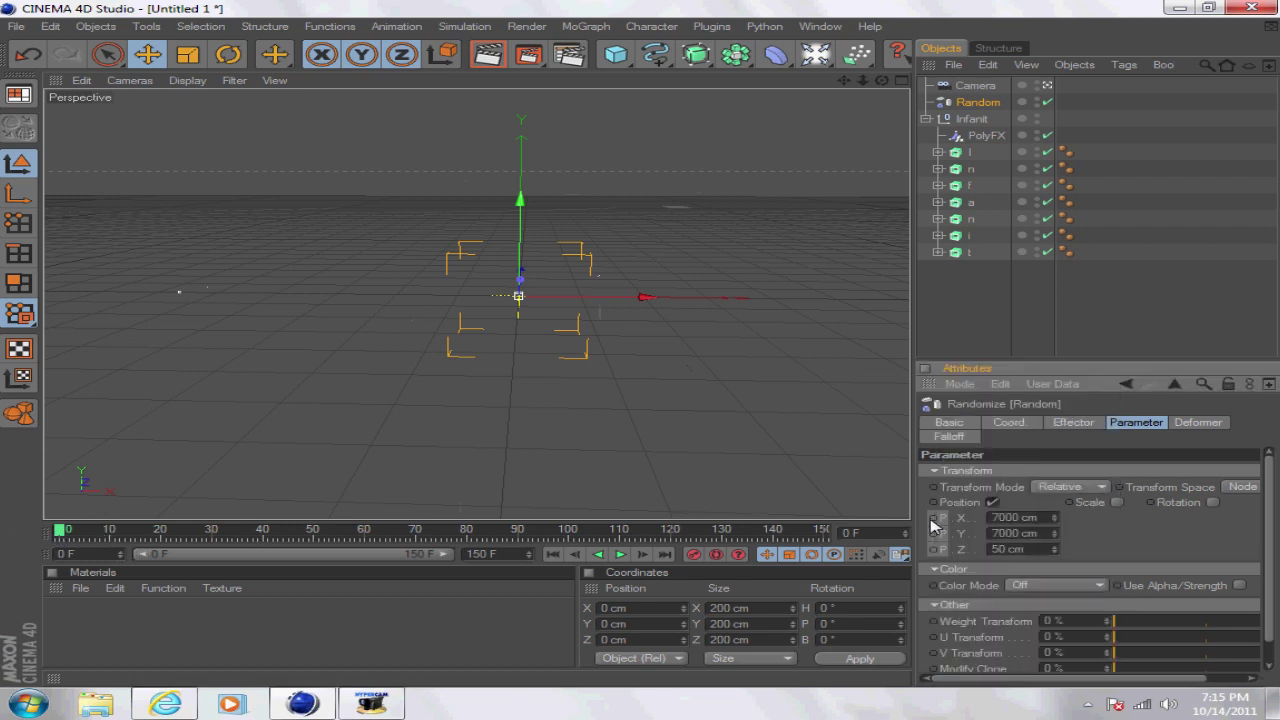
right_click(935, 524)
mouse_move(985, 395)
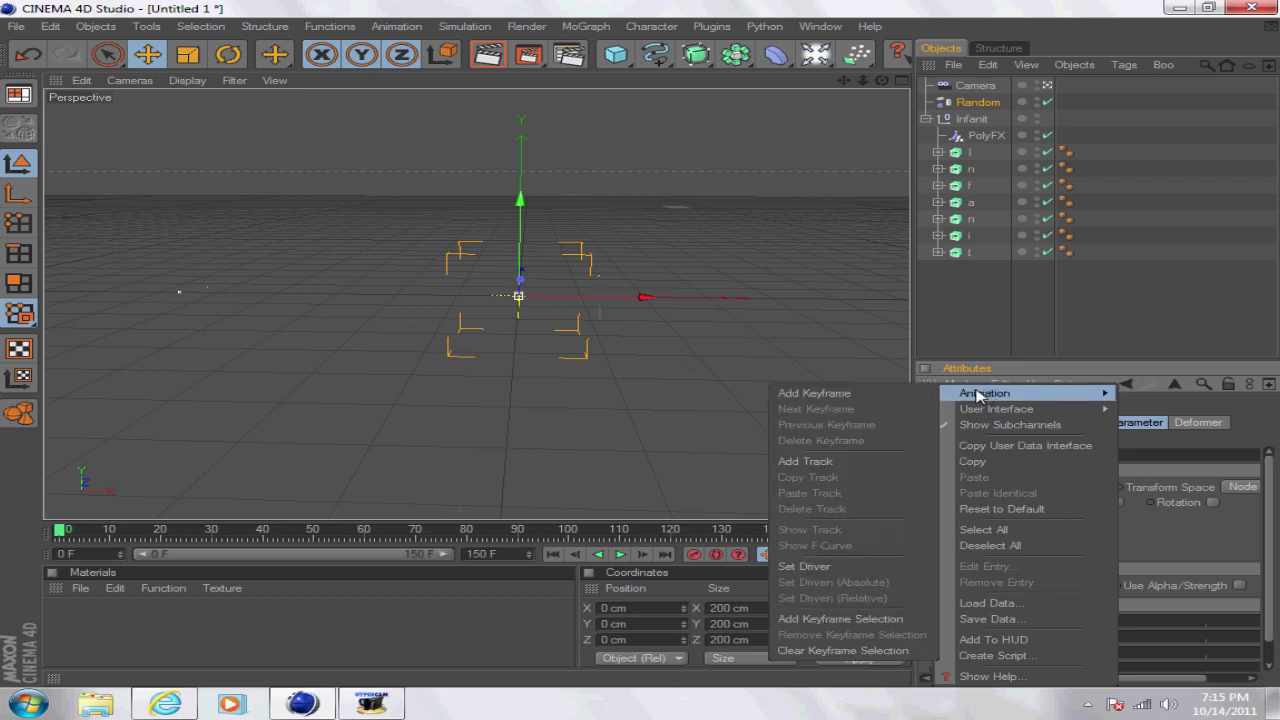
left_click(845, 393)
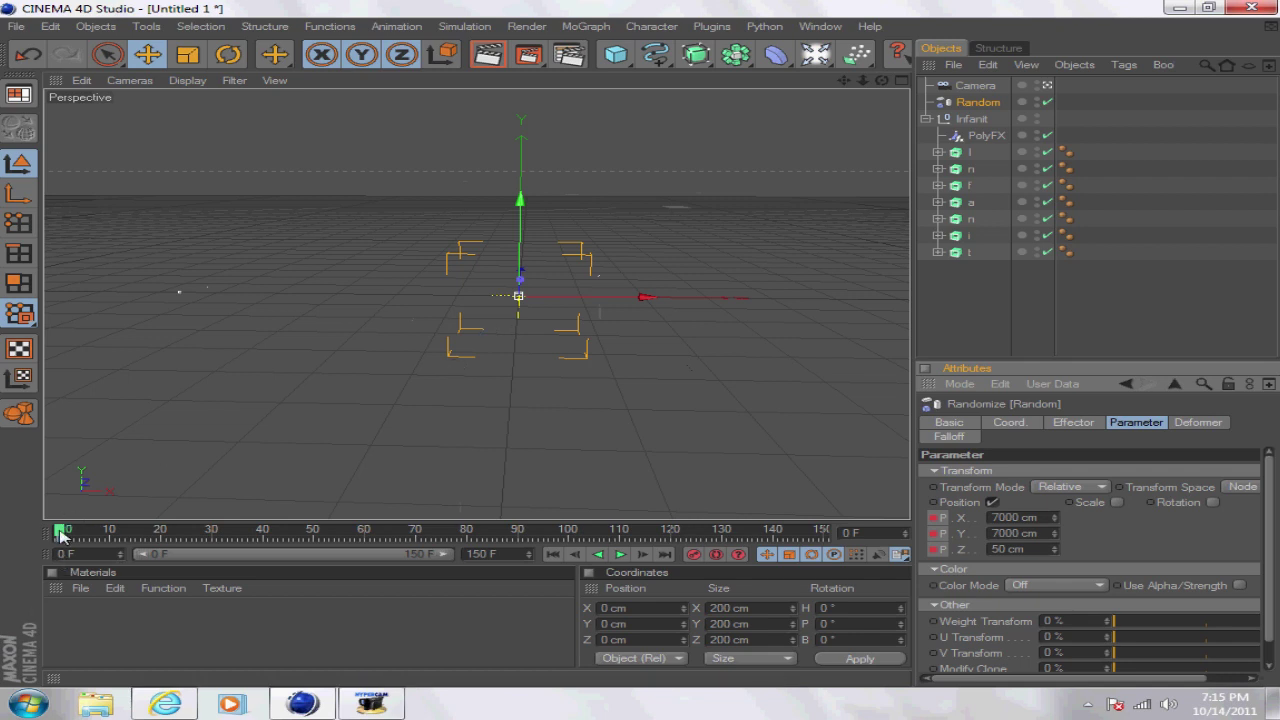
- Go to frame 100 and zero the X position offset
left_click_drag(60, 535, 567, 545)
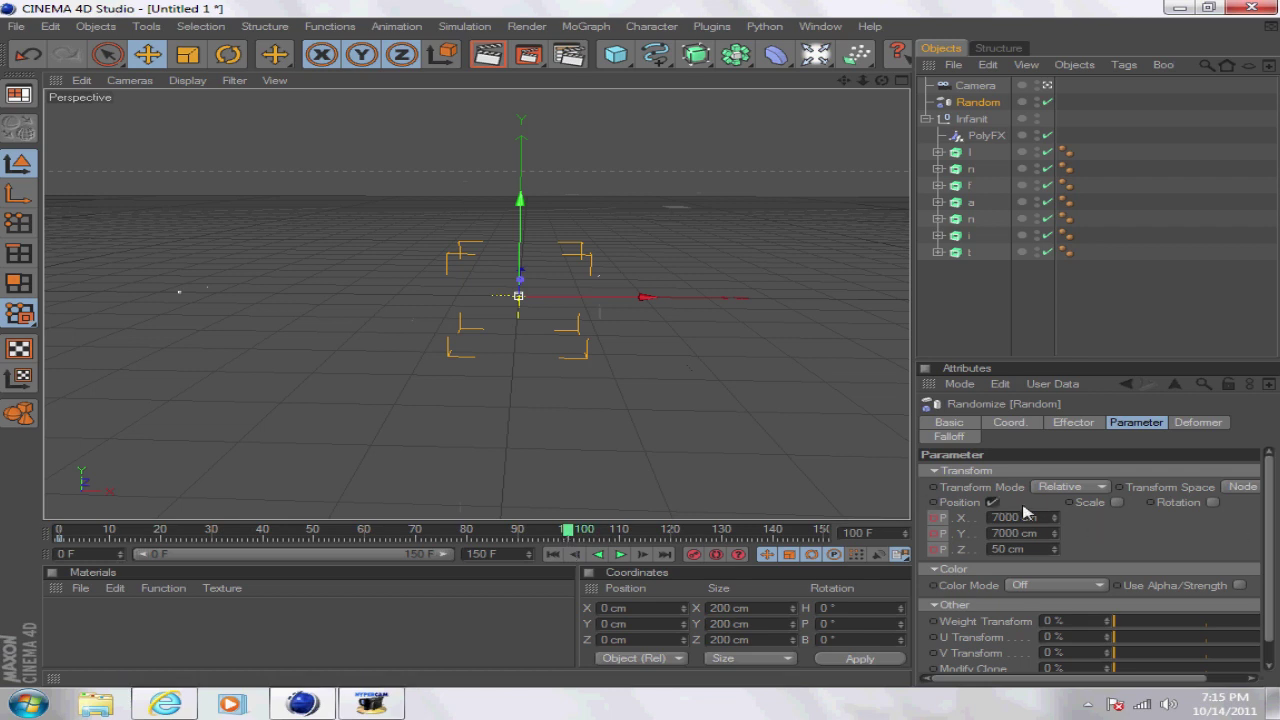
left_click_drag(1024, 512, 1000, 535)
type("0")
type("0")
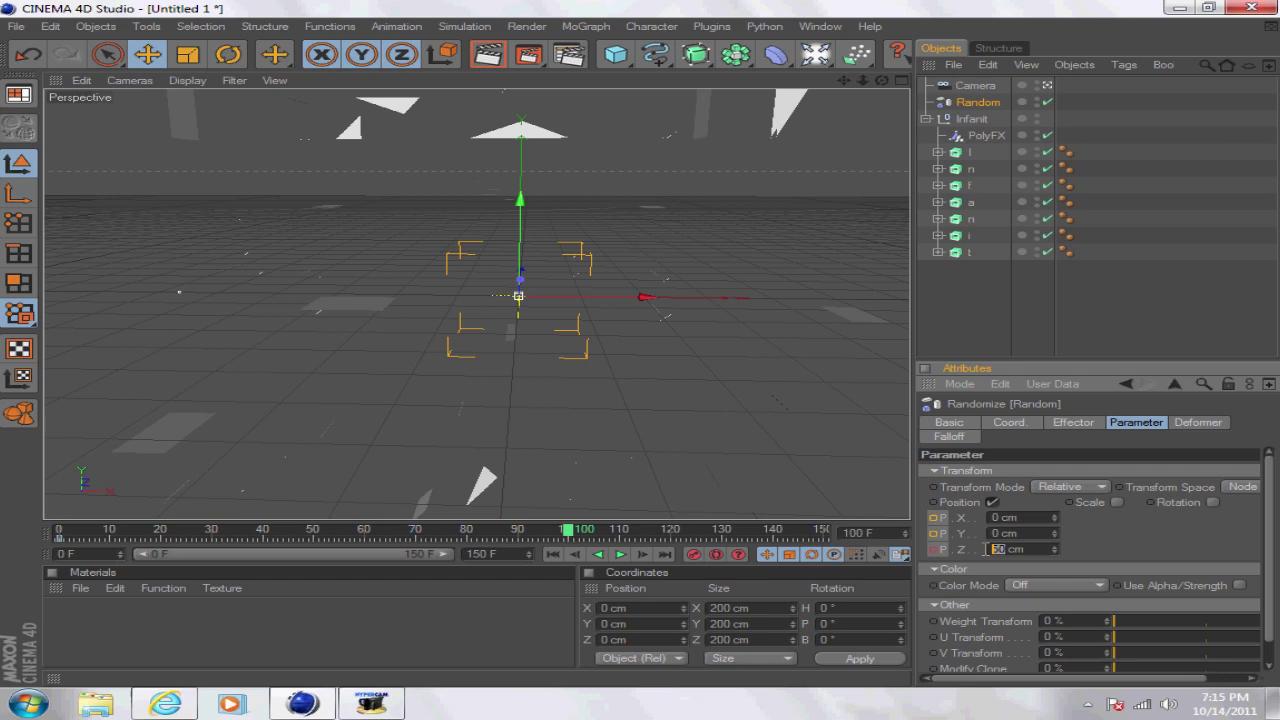
key("Return")
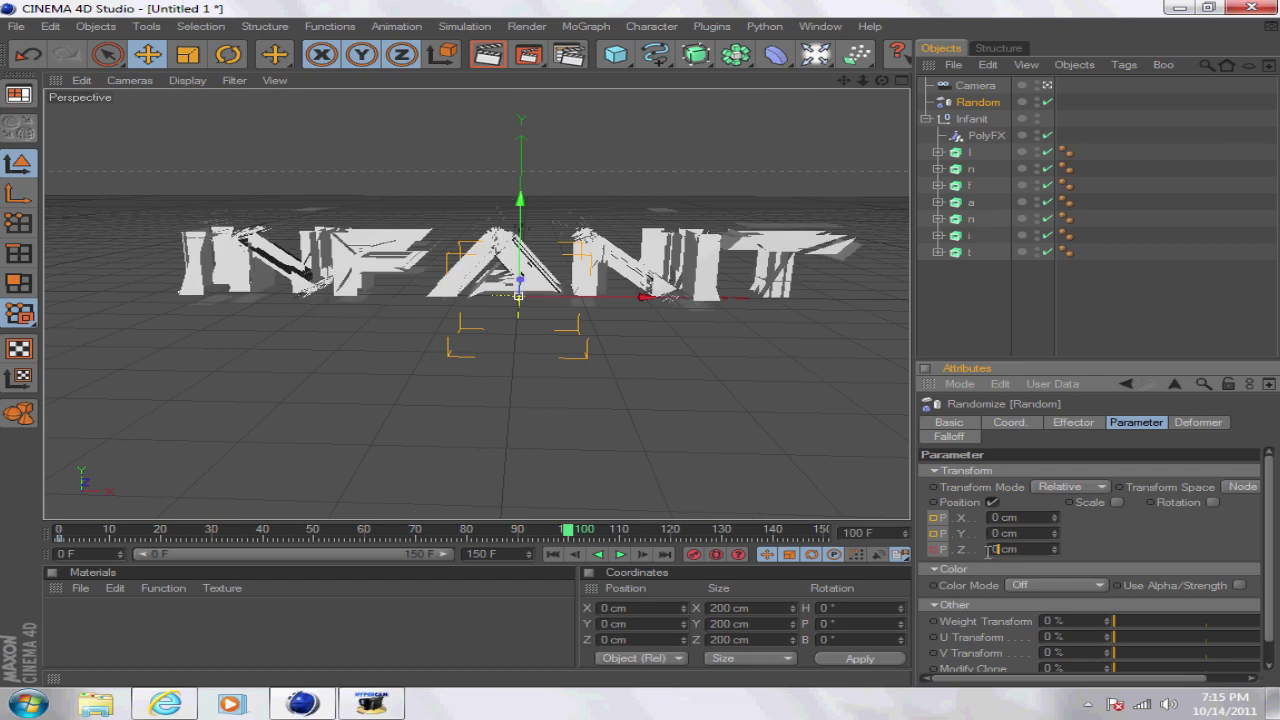
mouse_move(588, 530)
left_mouse_down()
mouse_move(558, 540)
mouse_move(589, 537)
mouse_move(578, 550)
left_mouse_up()
left_click(576, 548)
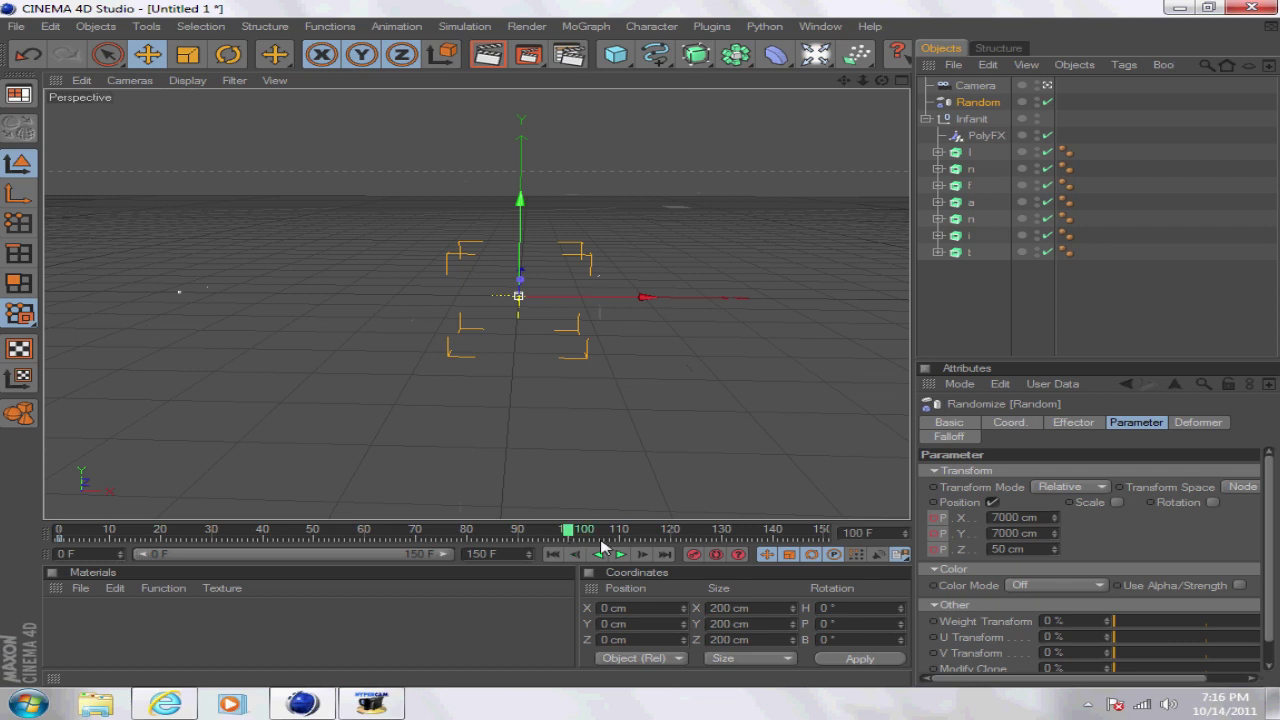
- Set P.X, P.Y and P.Z to 0 cm, keyframe them at frame 100, and preview the assembly
double_click(1017, 517)
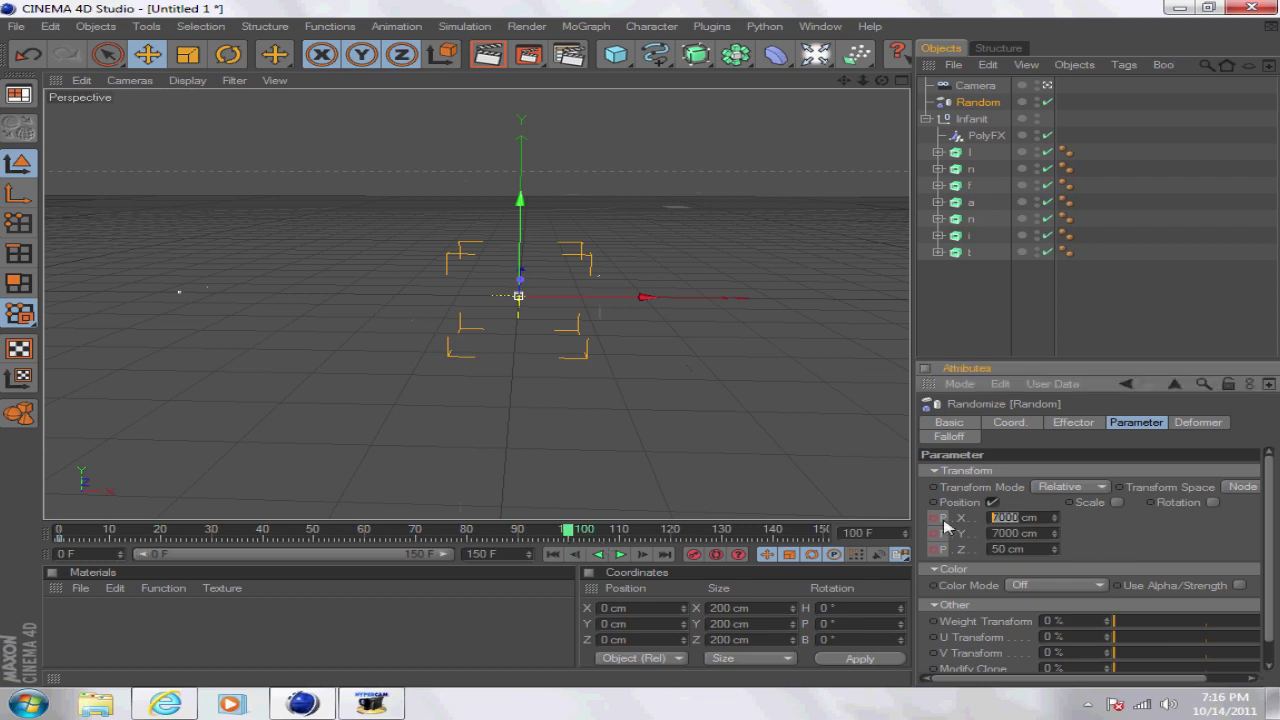
type("0")
double_click(1017, 533)
type("0")
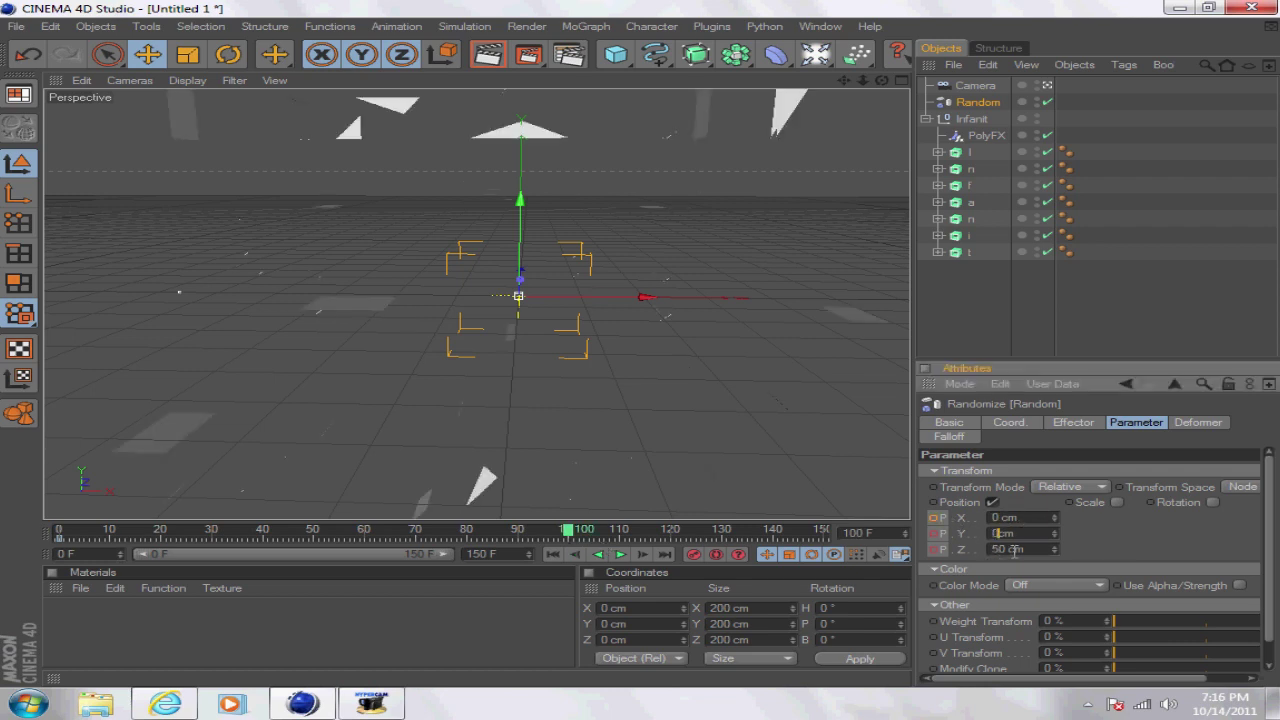
double_click(1008, 549)
type("0")
right_click(936, 518)
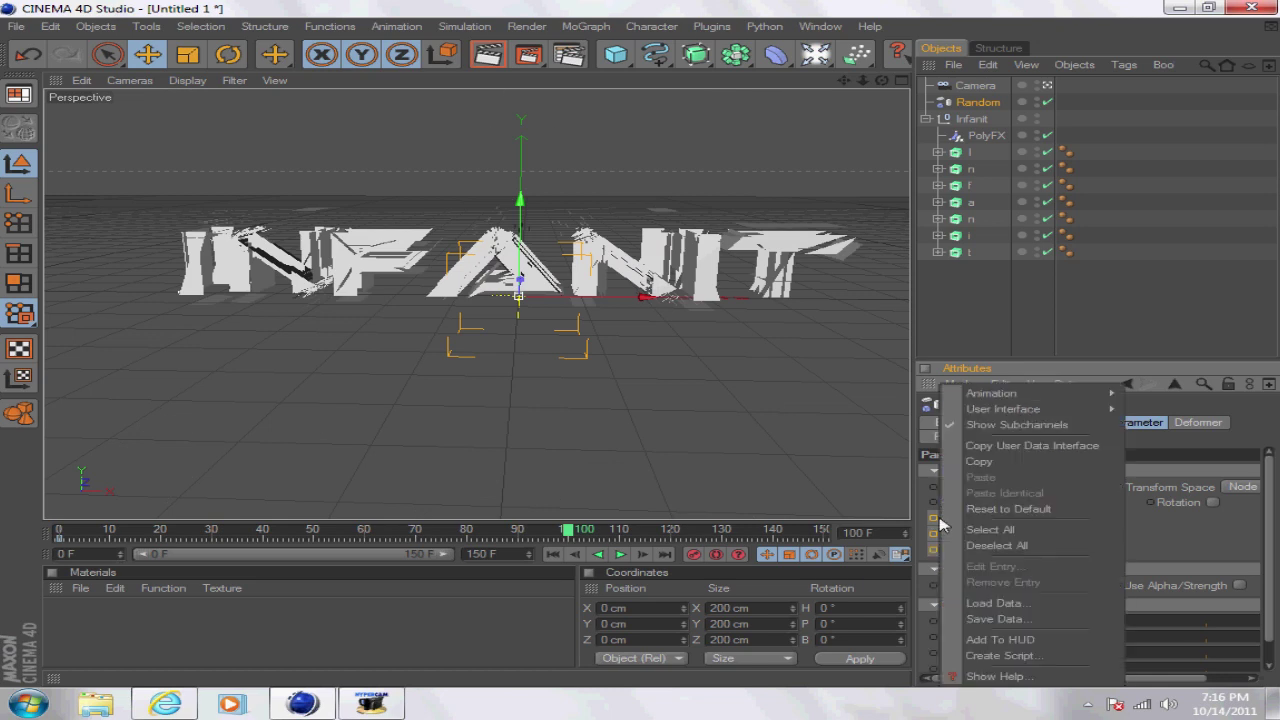
mouse_move(1000, 393)
left_click(866, 395)
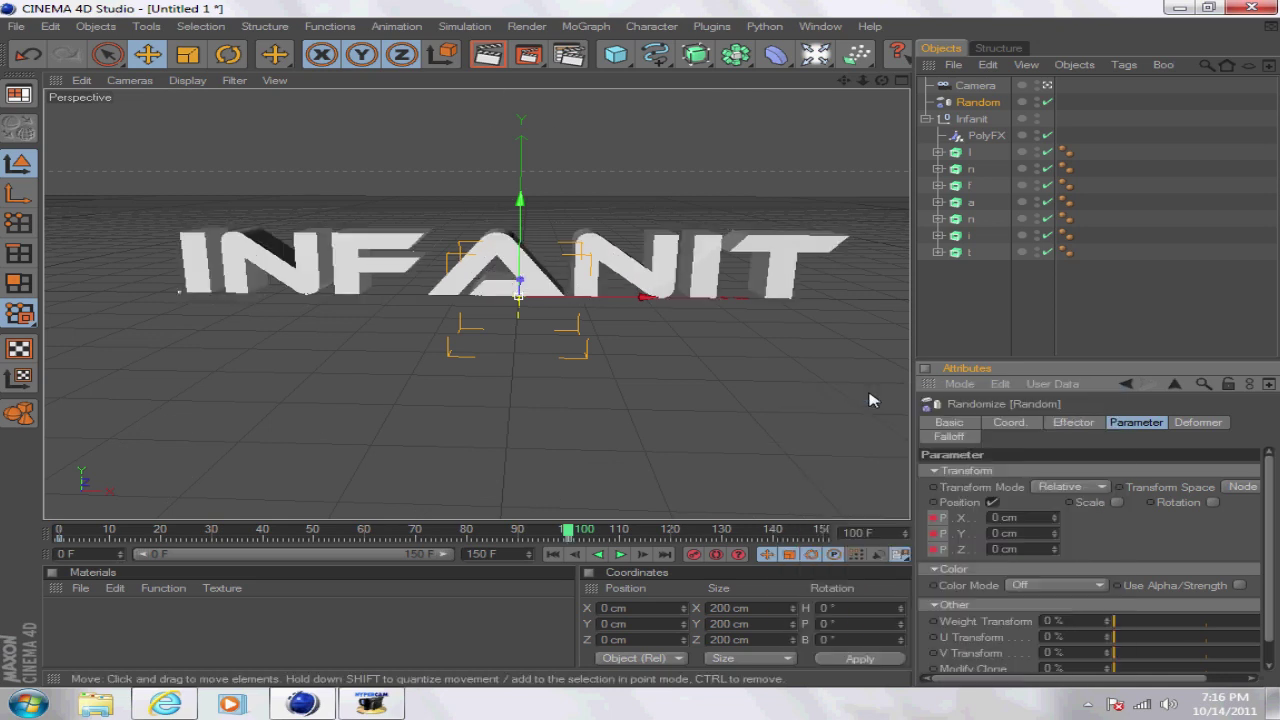
mouse_move(567, 527)
left_mouse_down()
mouse_move(46, 565)
mouse_move(152, 545)
mouse_move(850, 540)
mouse_move(523, 540)
mouse_move(663, 540)
mouse_move(573, 538)
left_mouse_up()
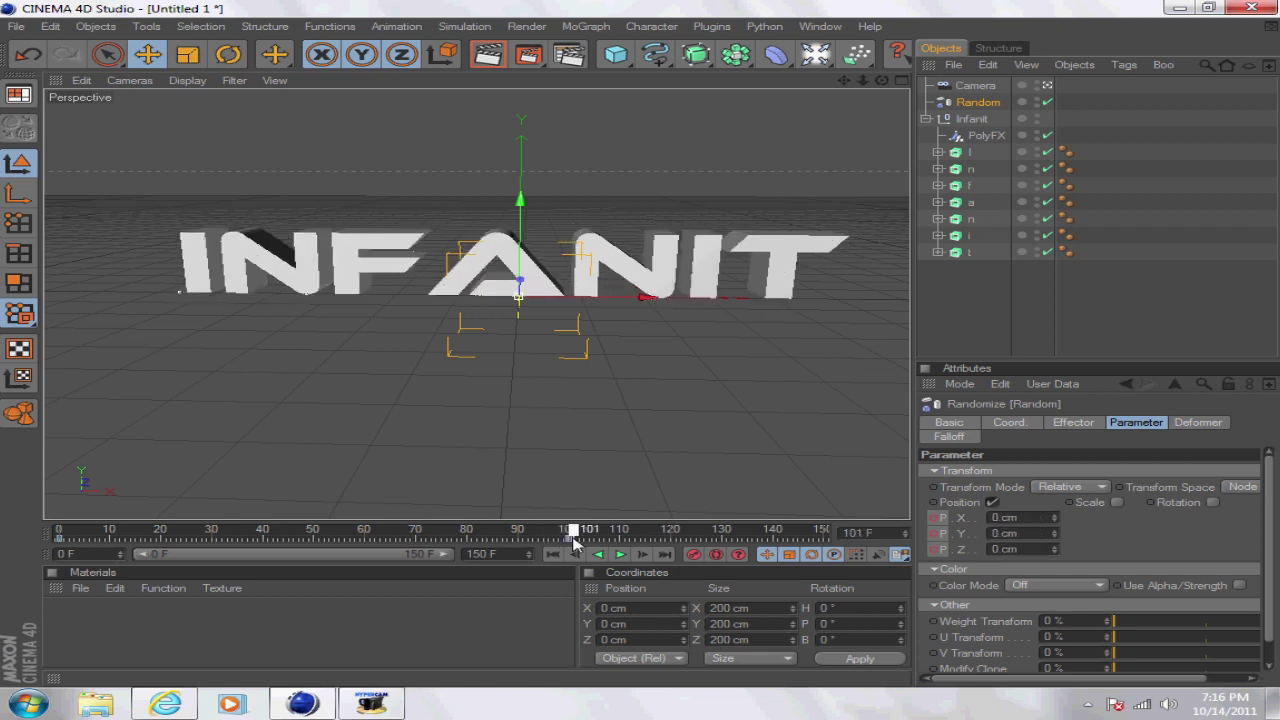
- Select the camera and pan it toward the text, scrubbing the timeline from frame 0 to 100
left_click(985, 86)
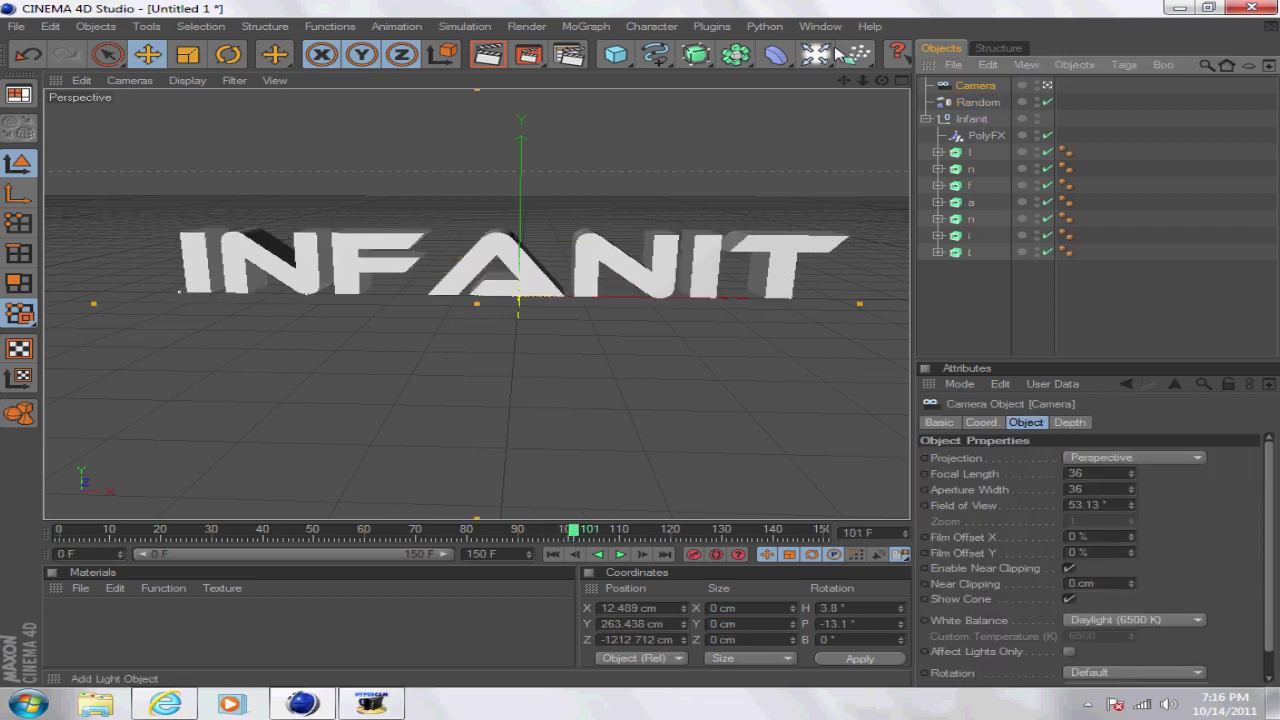
left_click_drag(844, 80, 1150, 44)
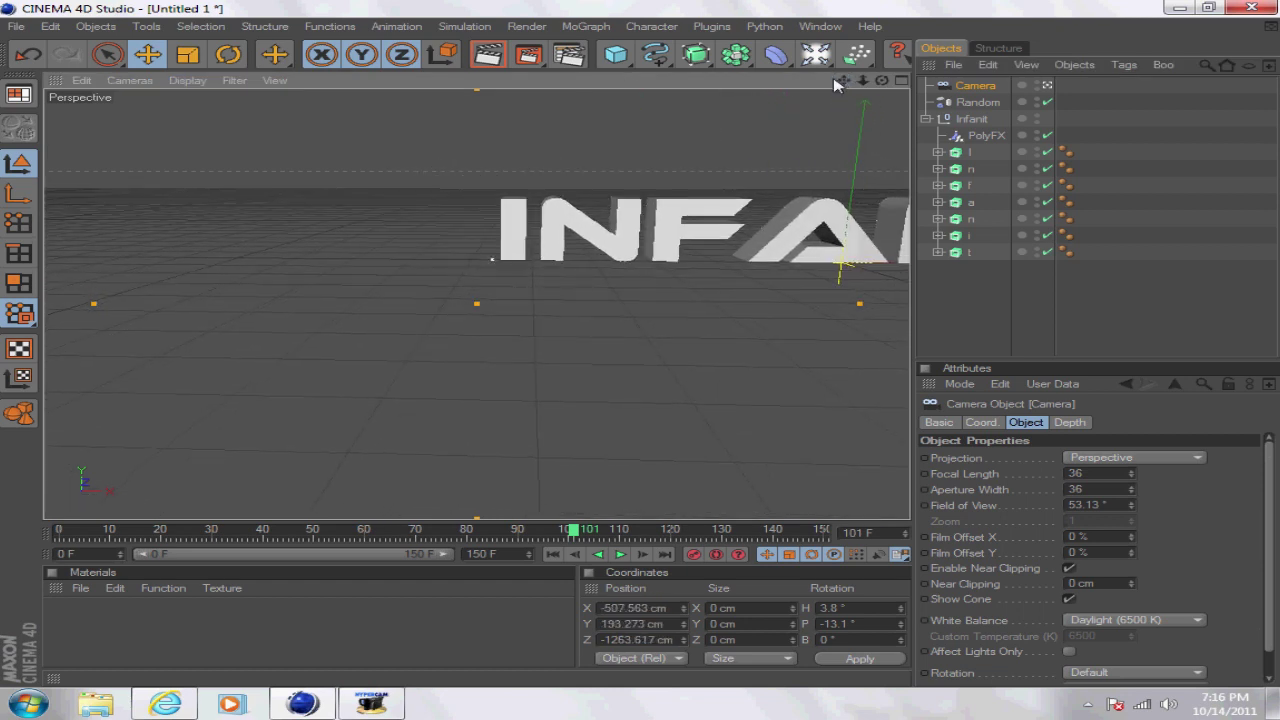
left_click_drag(846, 86, 762, 252)
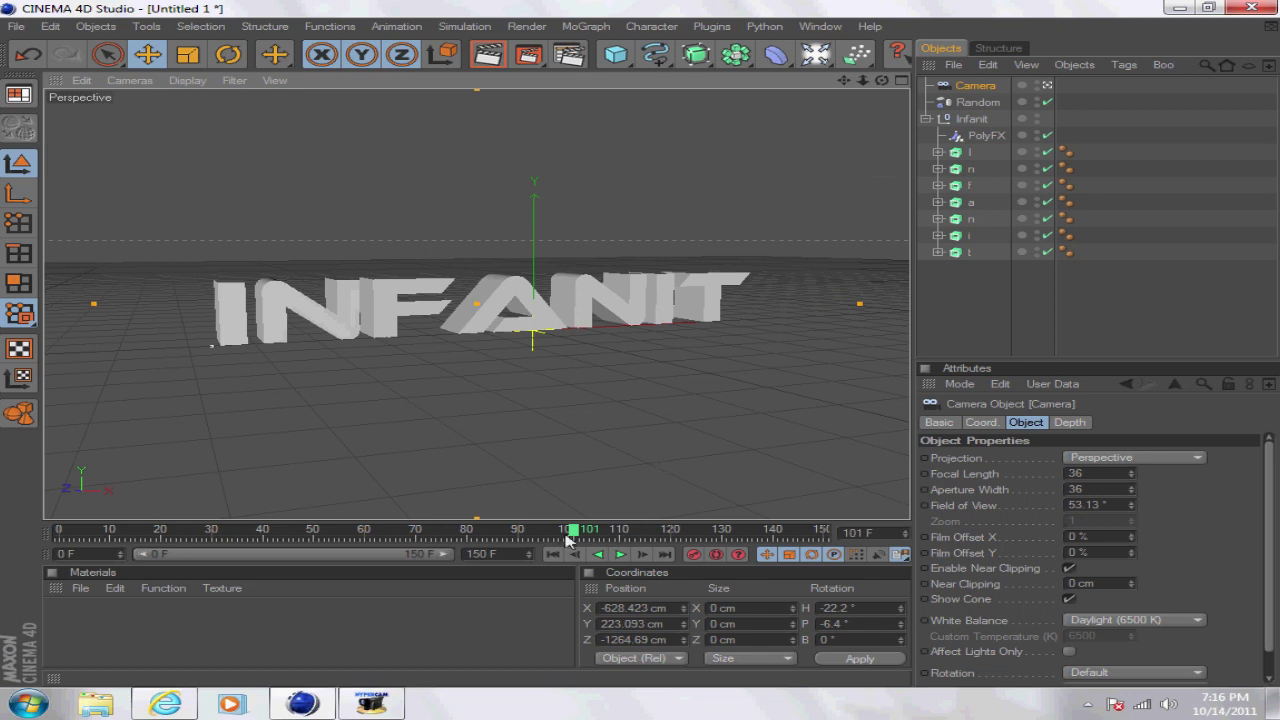
left_click_drag(573, 538, 57, 538)
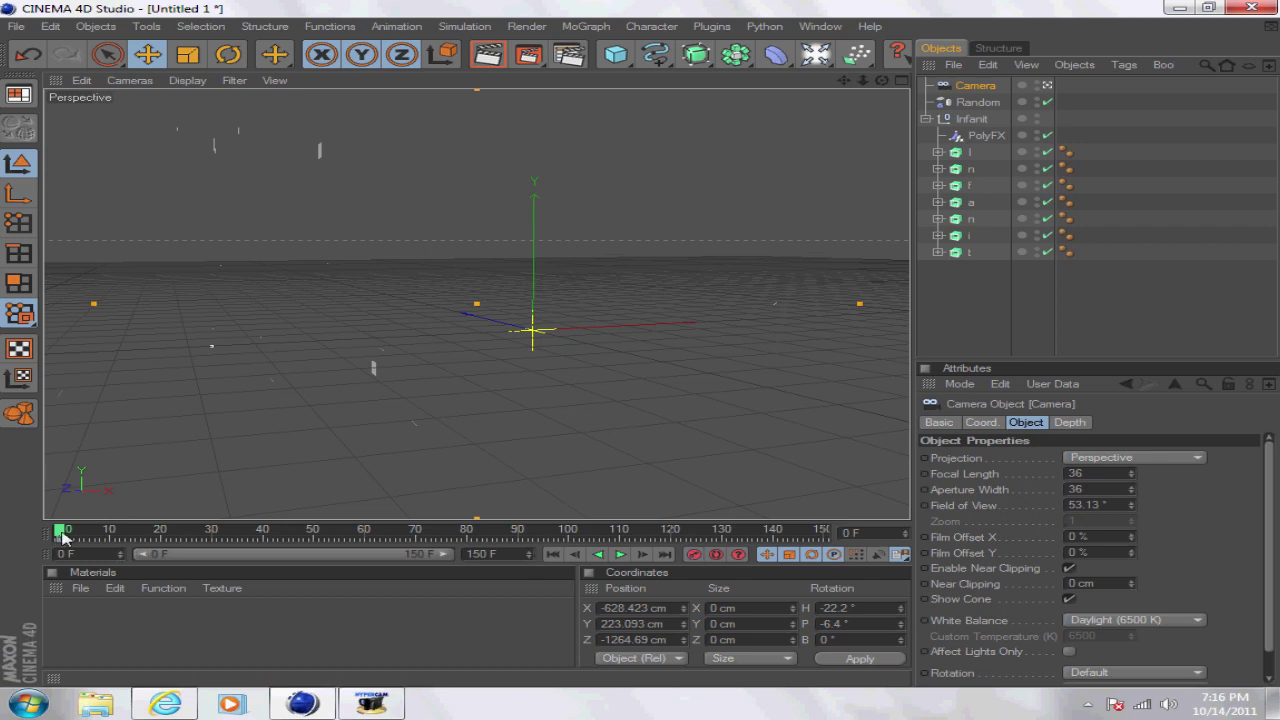
left_click_drag(62, 537, 577, 545)
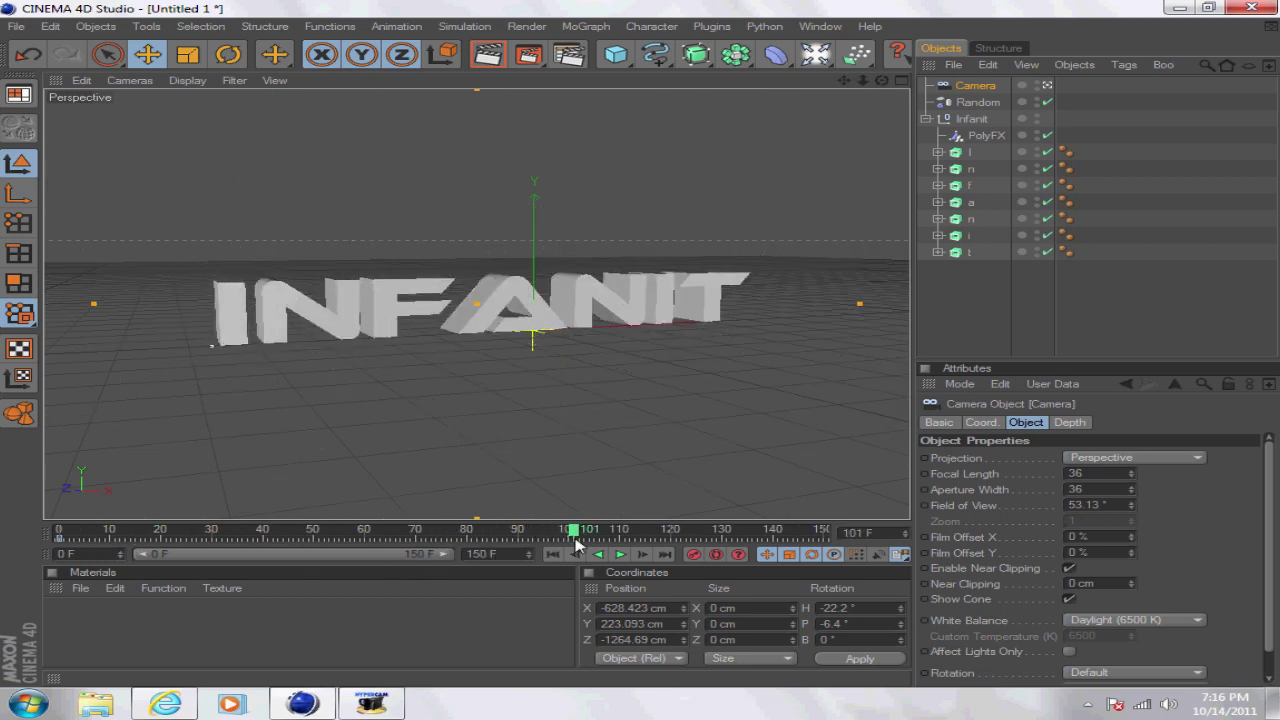
- Fine-tune the camera to centre INFANIT large in view and test-render the camera view
left_click_drag(844, 80, 950, 87)
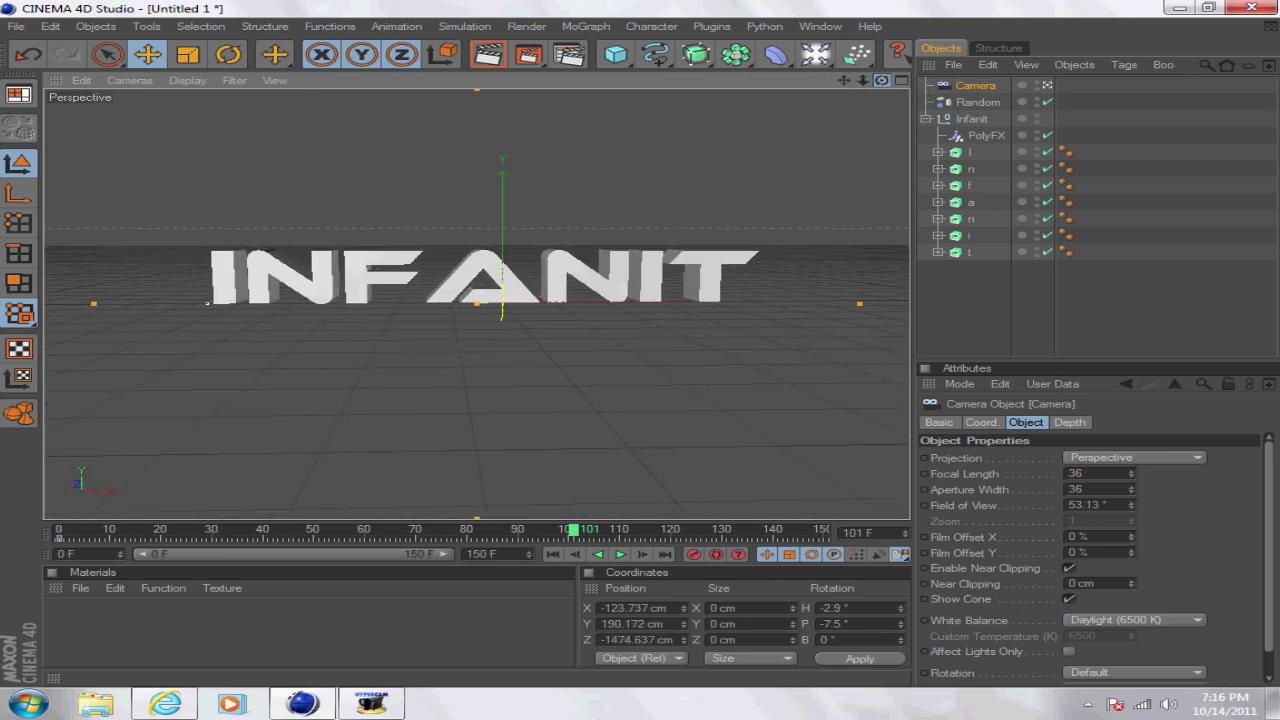
mouse_move(844, 80)
left_mouse_down()
mouse_move(830, 100)
mouse_move(820, 92)
mouse_move(872, 84)
mouse_move(858, 90)
left_mouse_up()
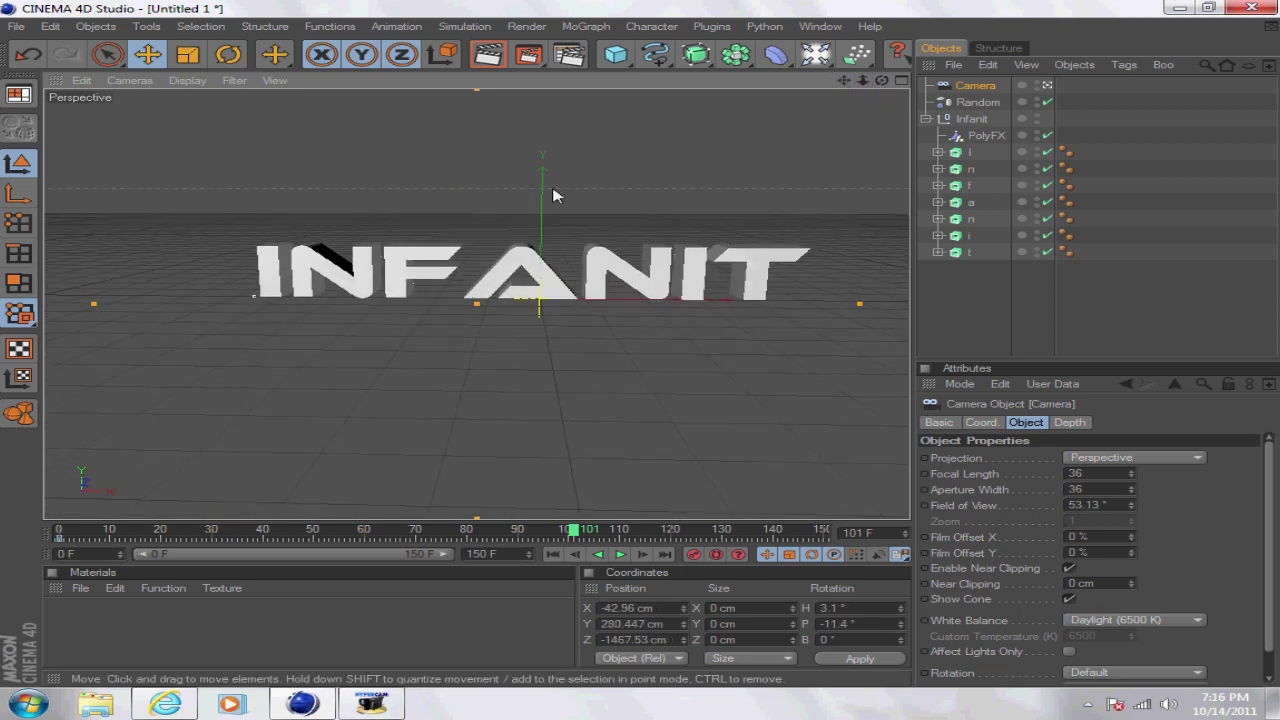
scroll(514, 240, "up", 5)
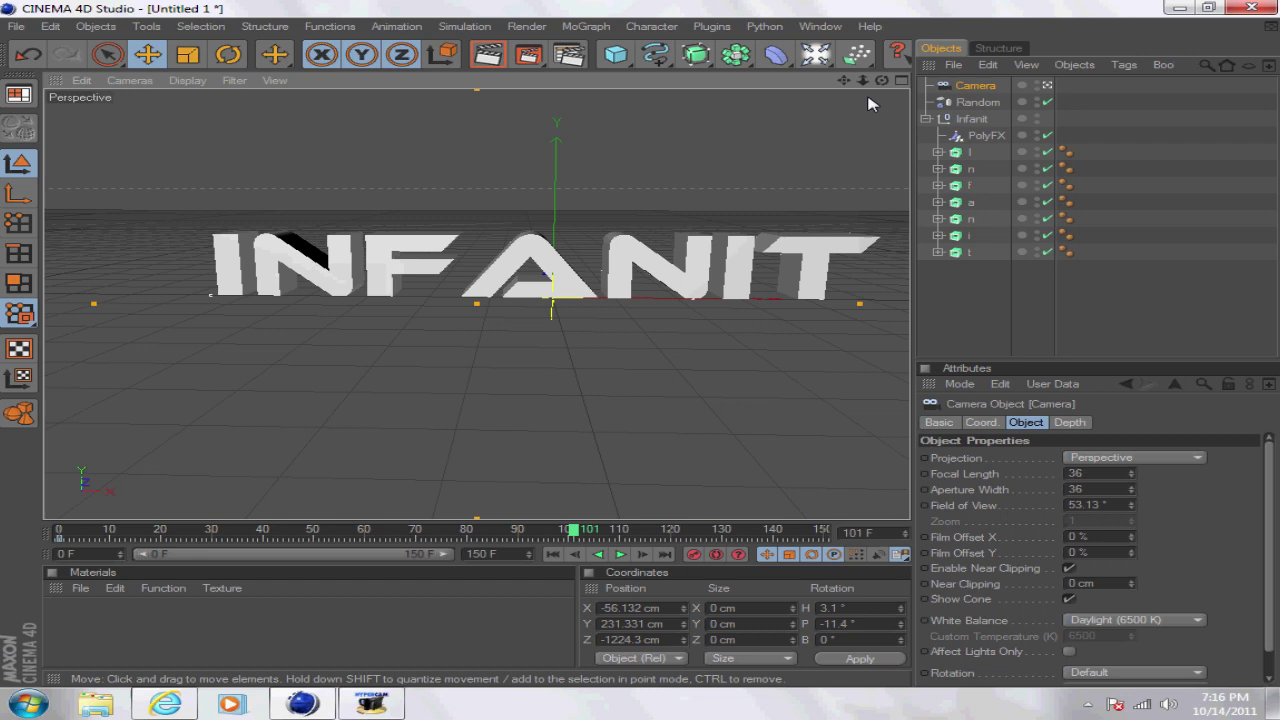
left_click_drag(844, 80, 828, 88)
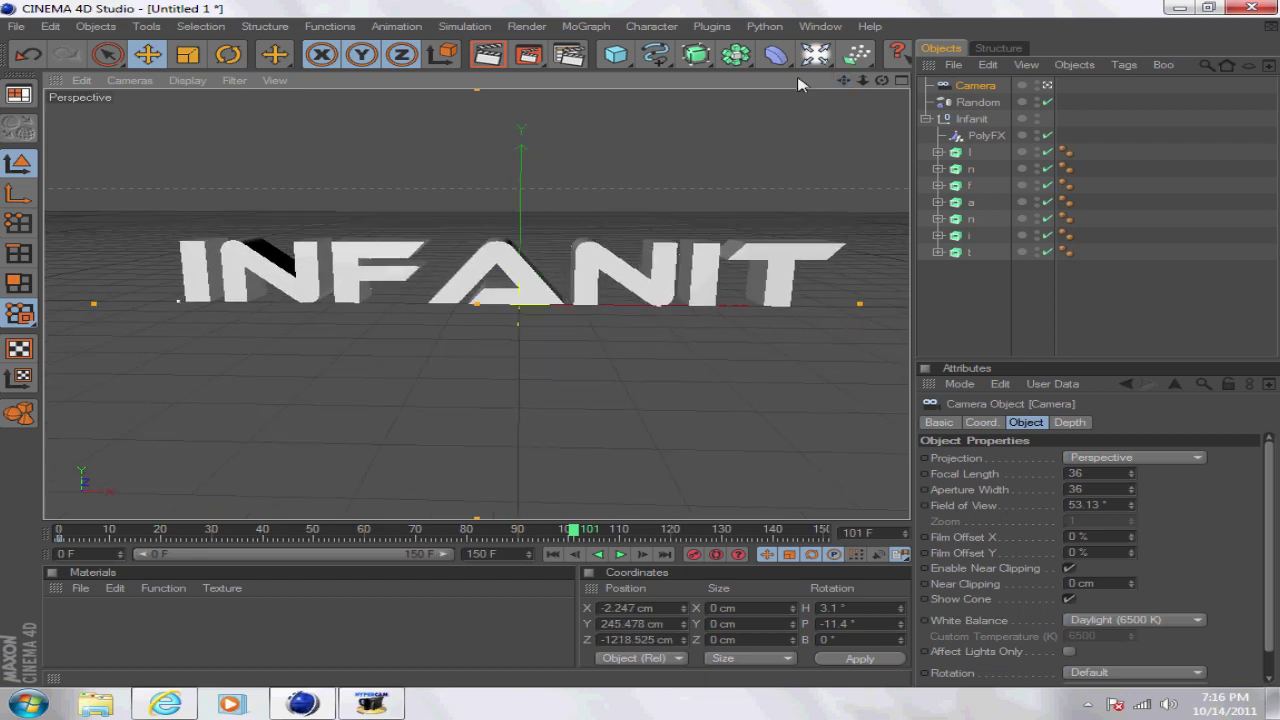
left_click(490, 66)
left_click(950, 282)
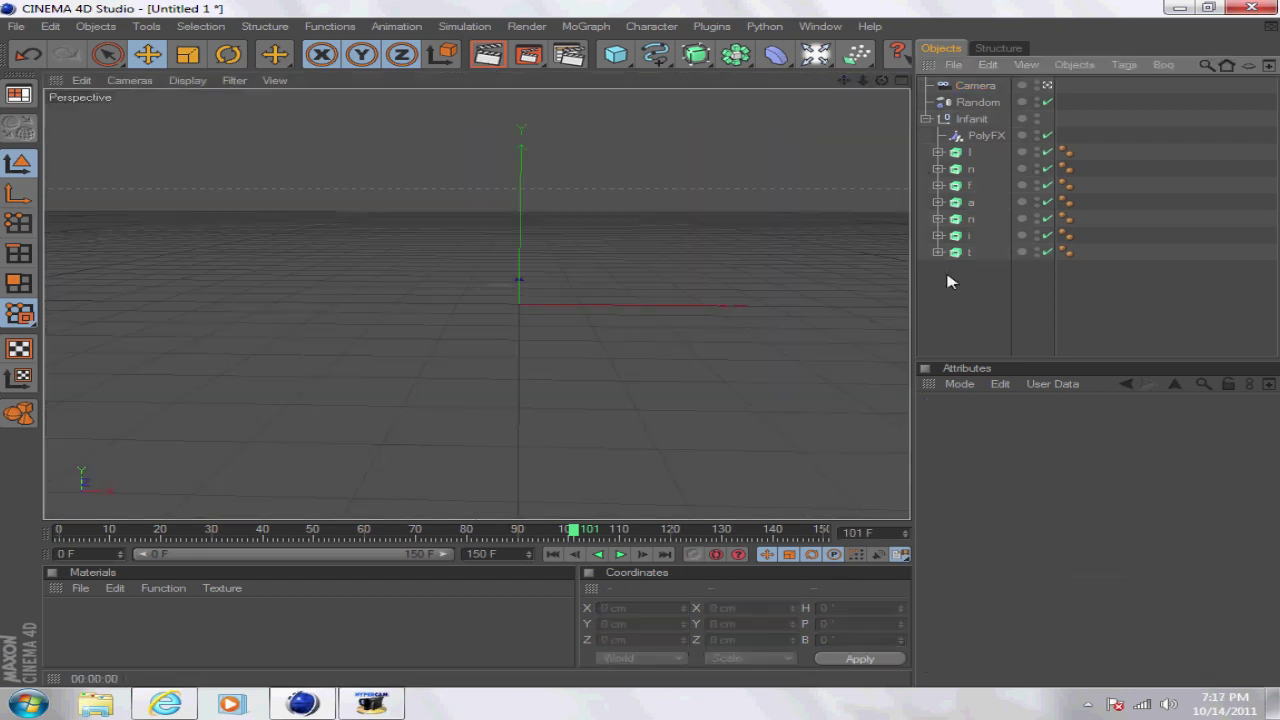
left_click(970, 88)
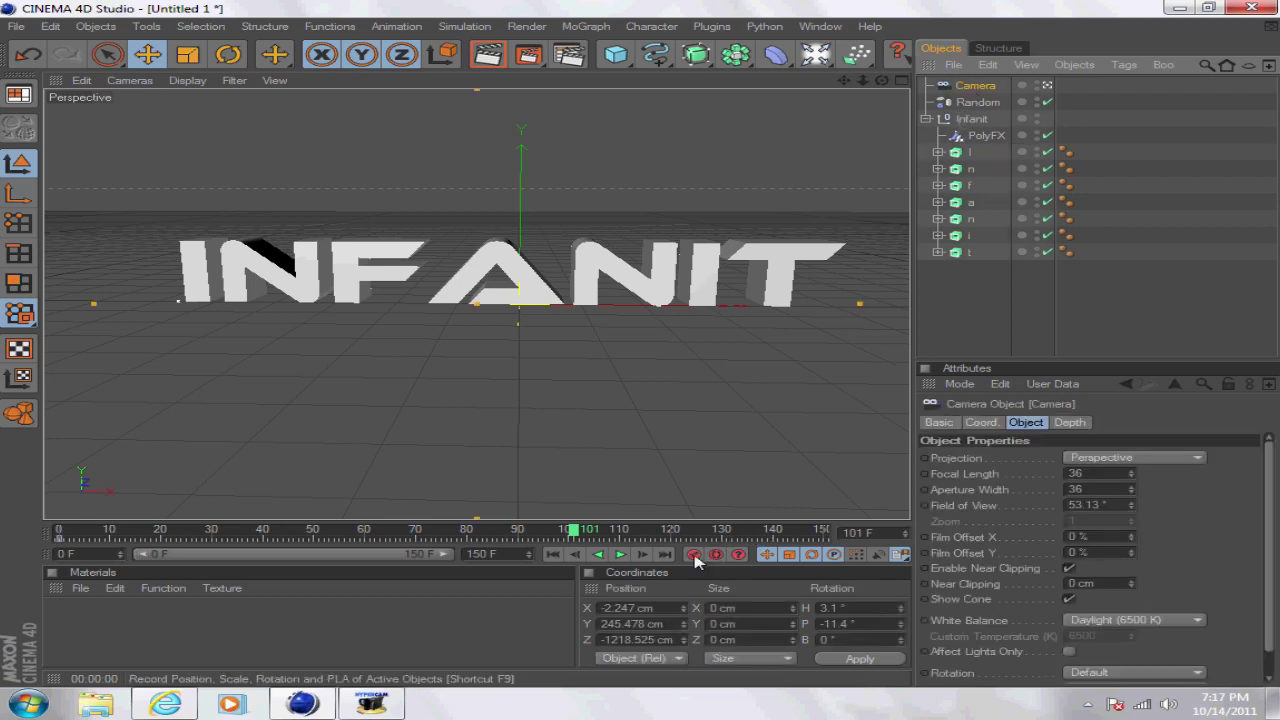
left_click_drag(580, 541, 594, 580)
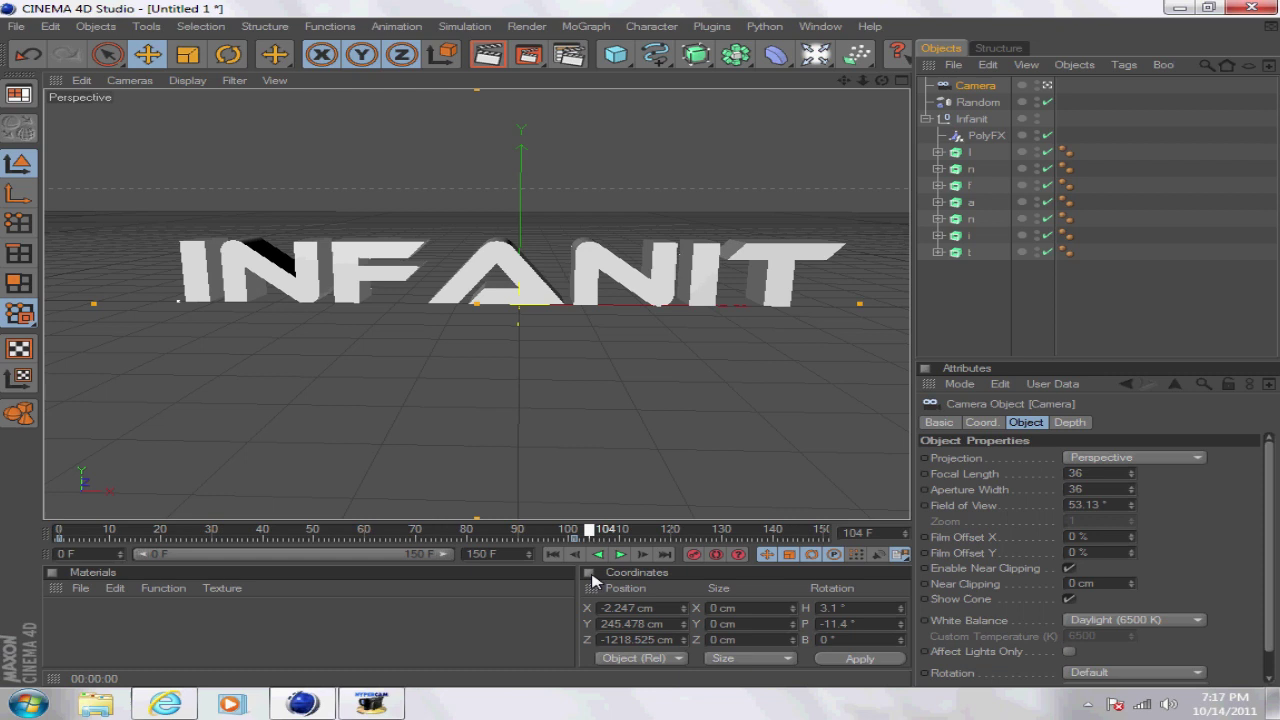
- Create the Mat material and set its colour to red RGB 205/47/47
double_click(62, 622)
double_click(79, 634)
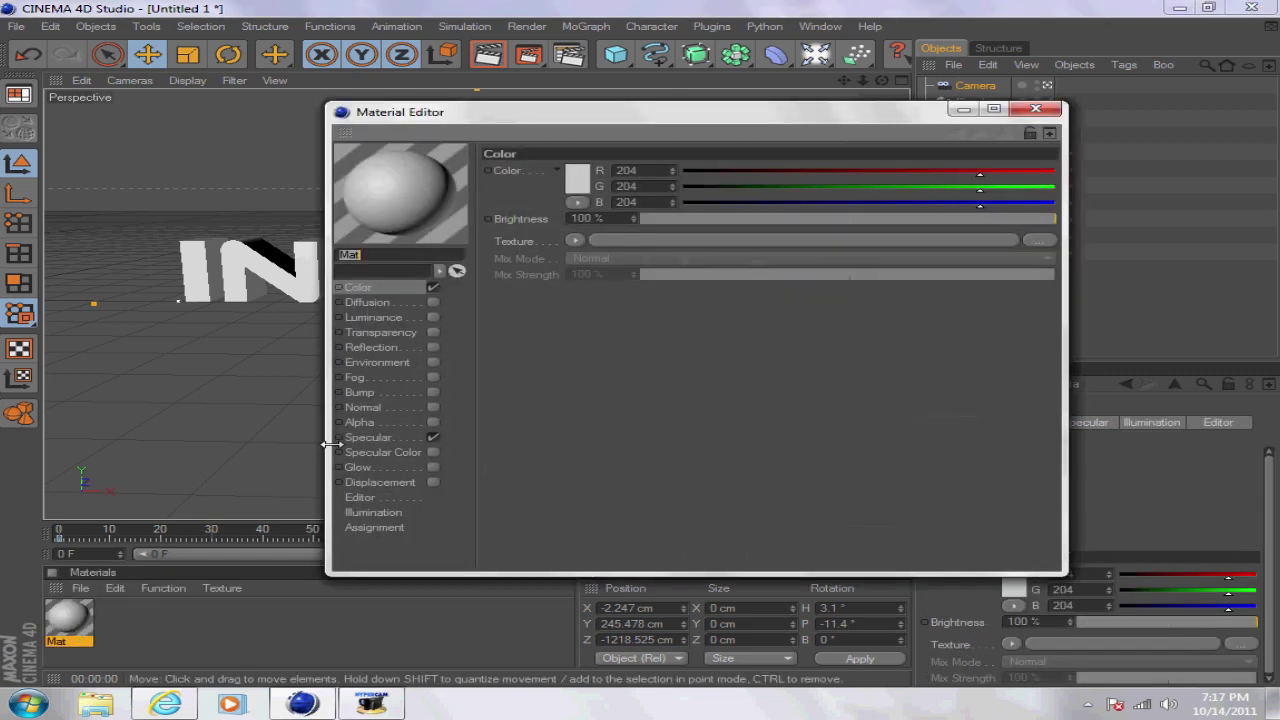
left_click(574, 179)
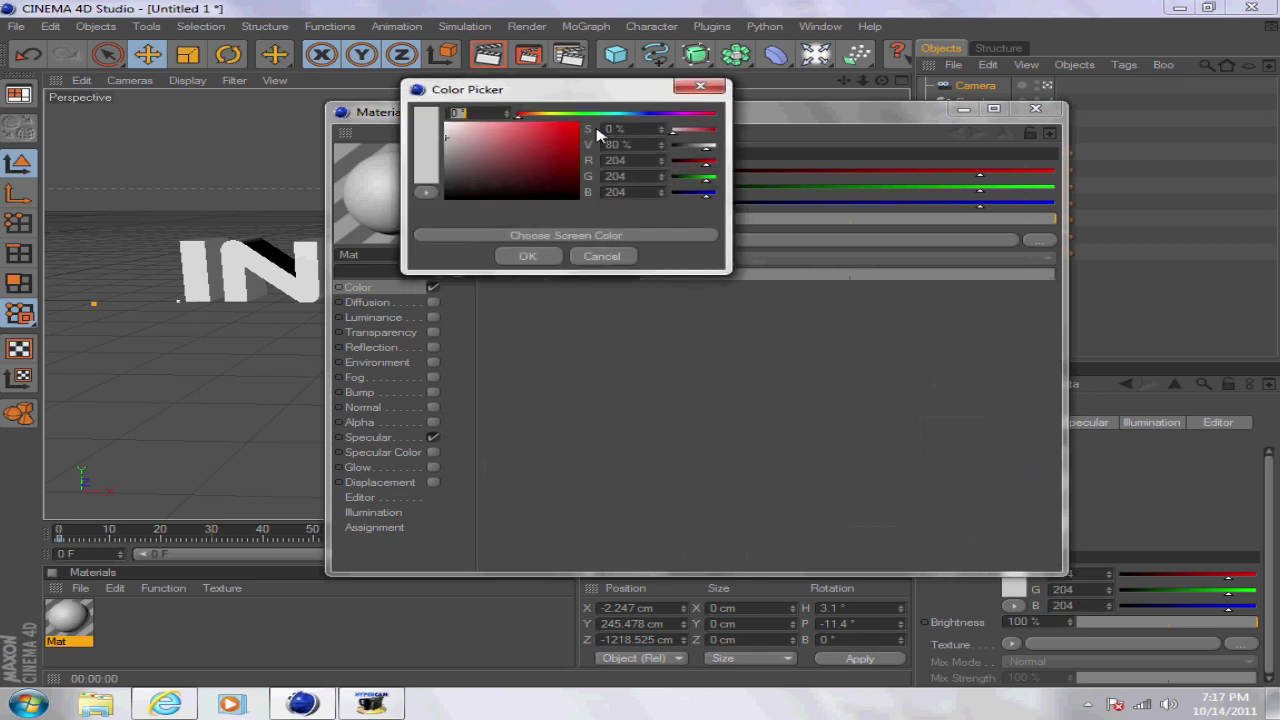
left_click(651, 114)
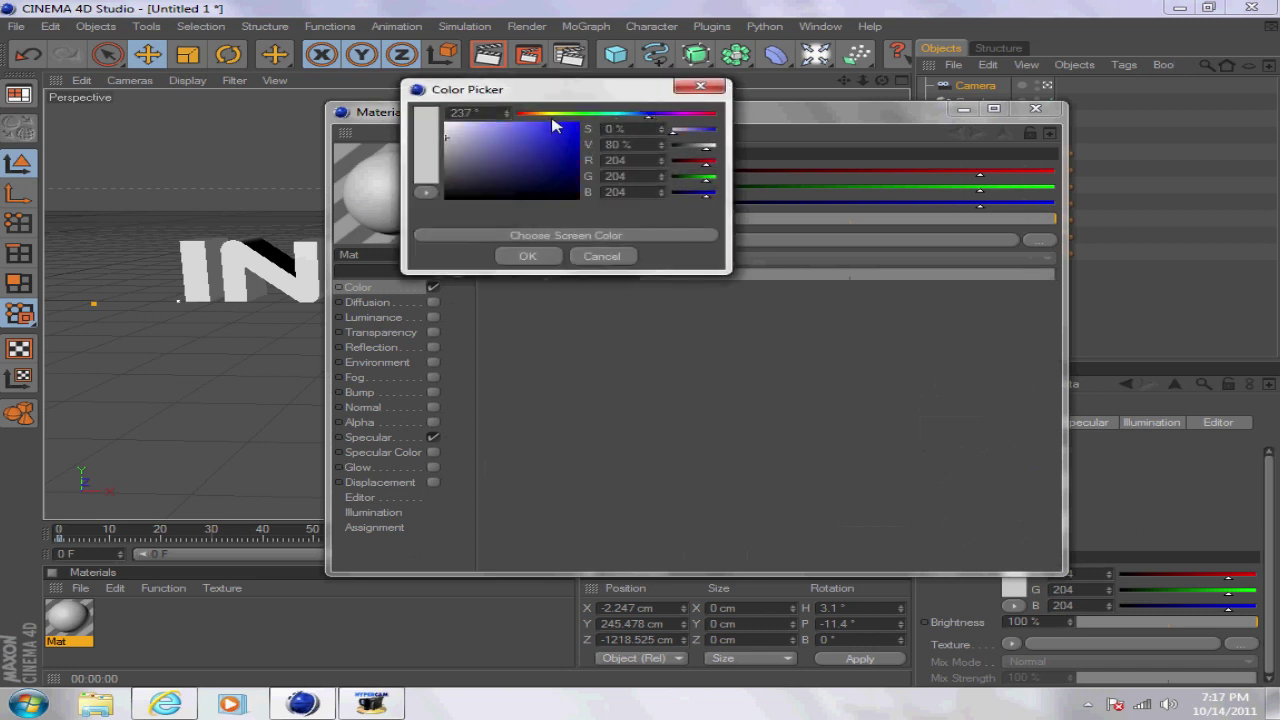
left_click_drag(552, 115, 502, 117)
left_click_drag(574, 141, 548, 137)
left_click(530, 256)
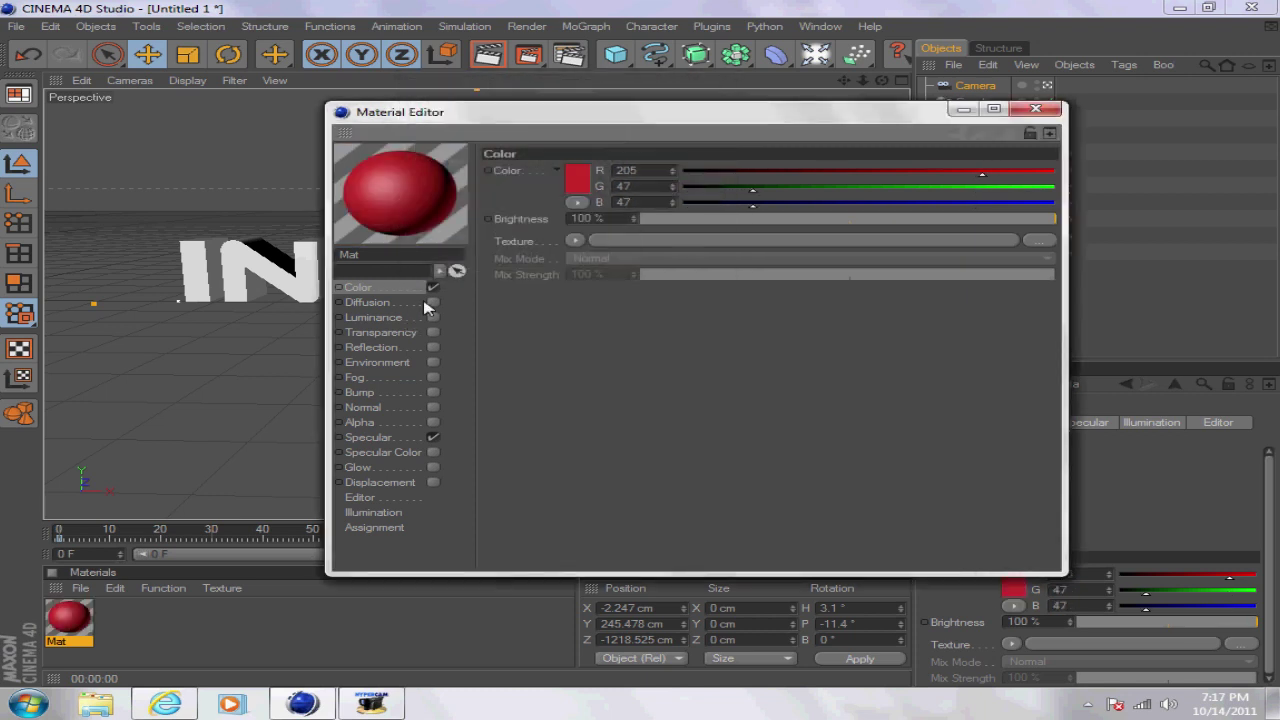
- Enable reflection tinted red 213/24/24 at 49% brightness and close the material editor
left_click(433, 348)
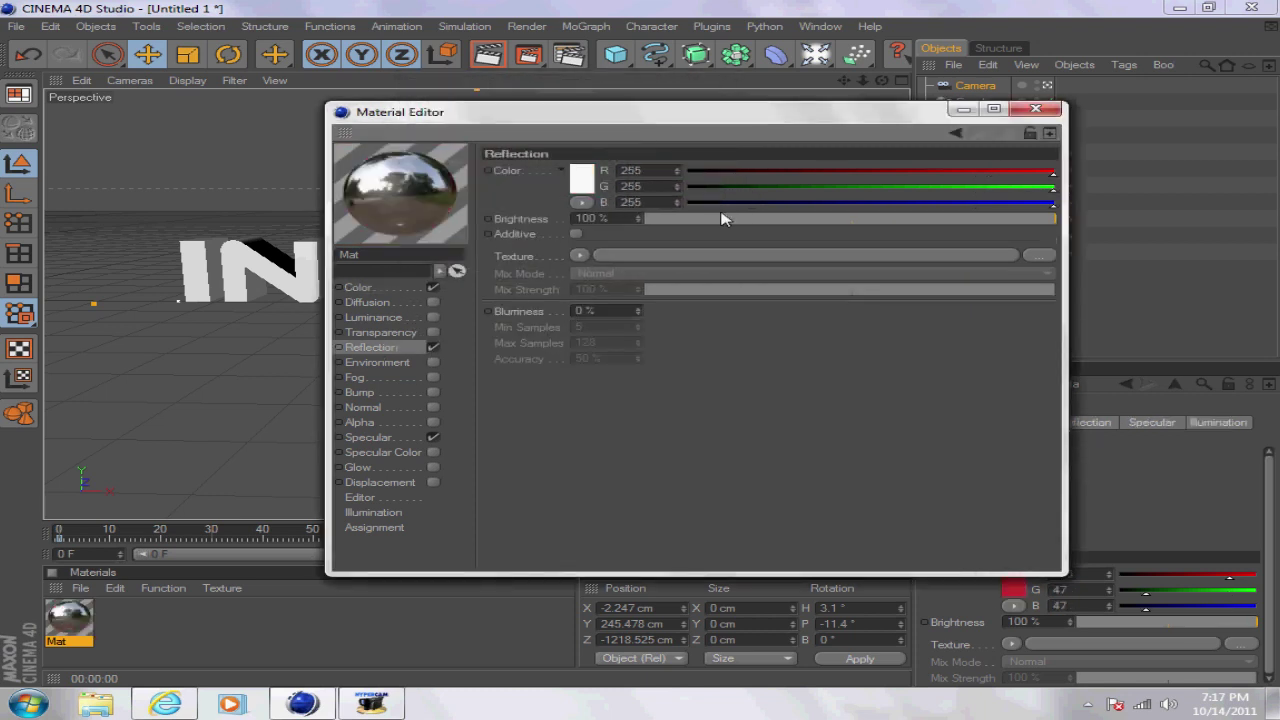
left_click(584, 182)
left_click_drag(568, 170, 590, 148)
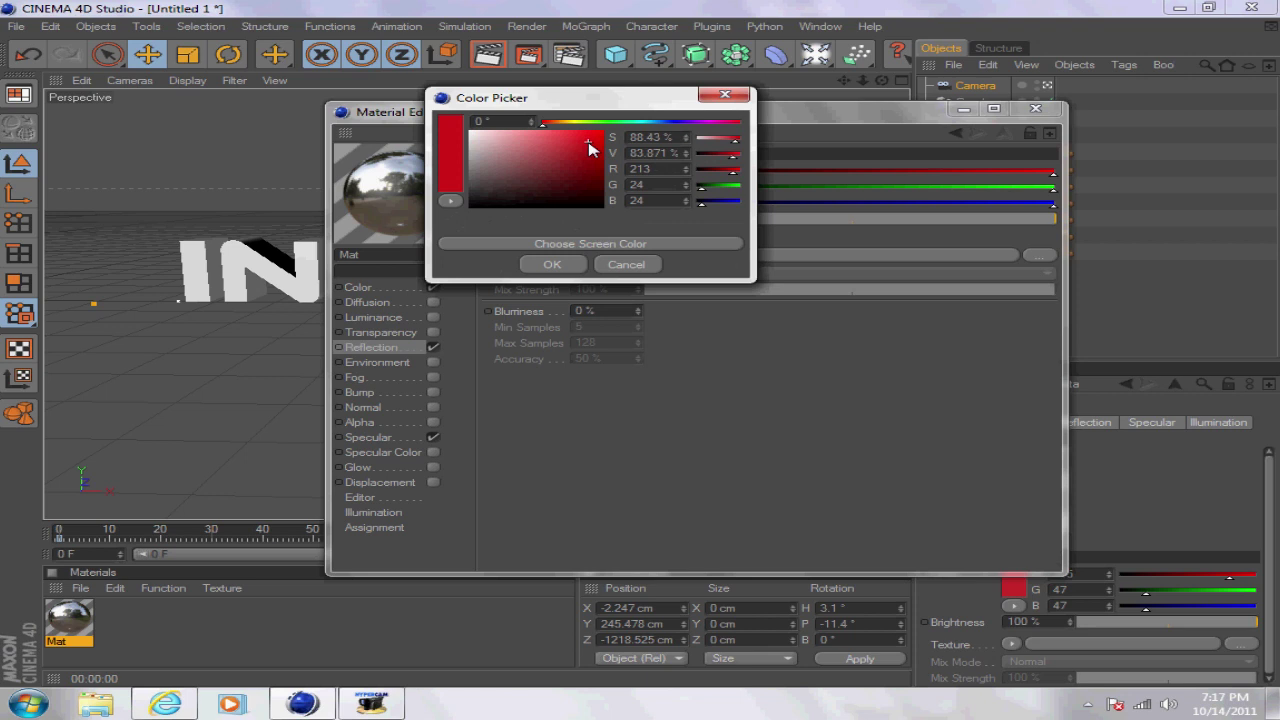
left_click(554, 266)
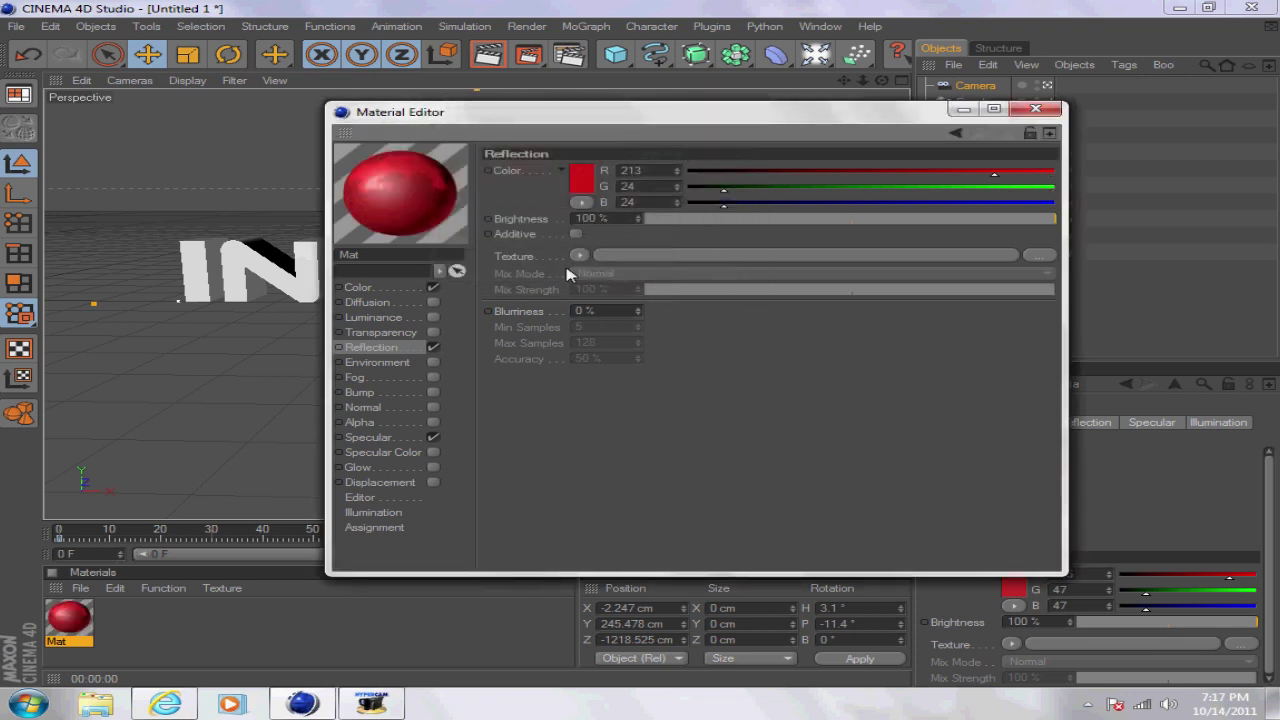
left_click_drag(726, 219, 848, 220)
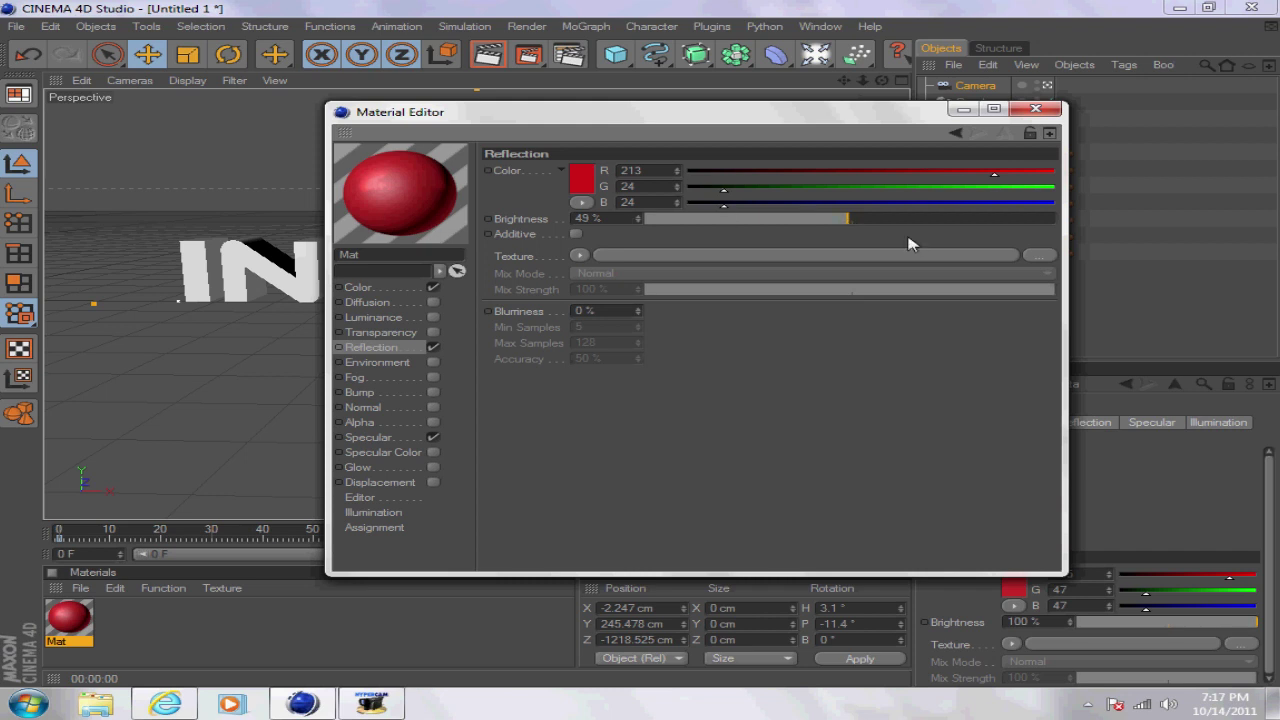
left_click(1050, 109)
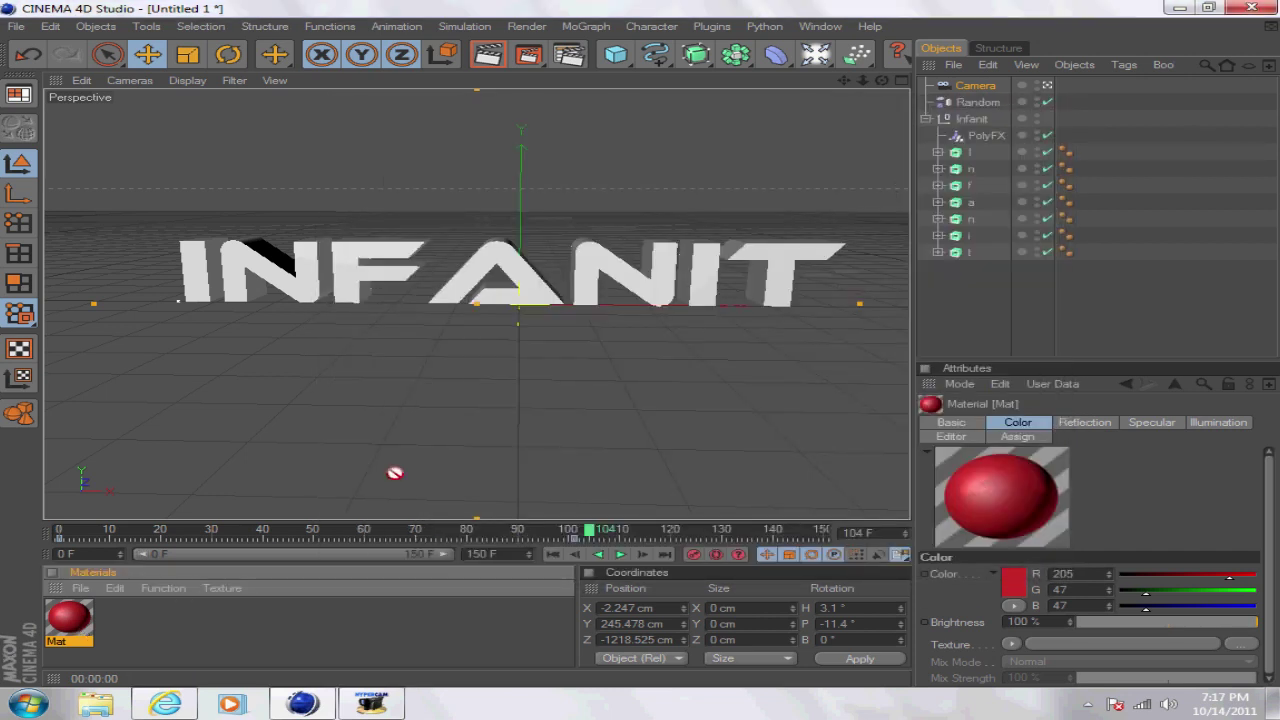
- Apply the red Mat material to the Infanit group and test-render the red INFANIT lettering
left_click_drag(937, 137, 975, 120)
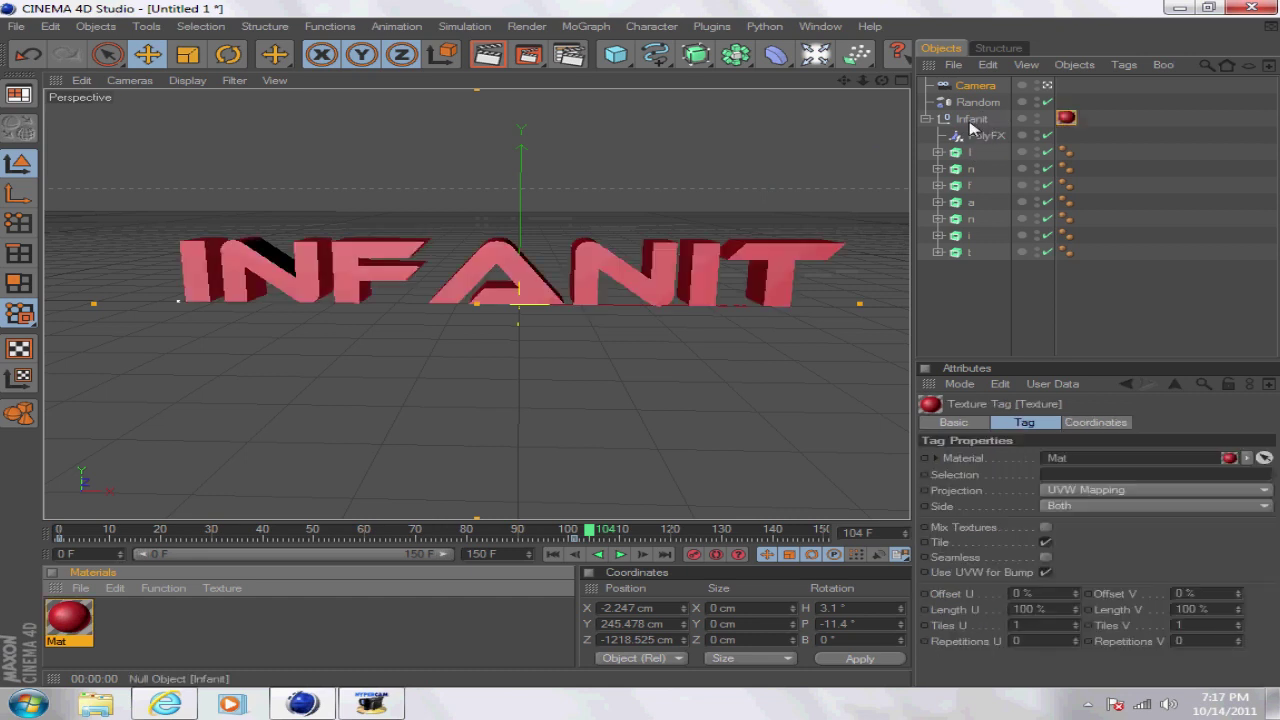
left_click(488, 54)
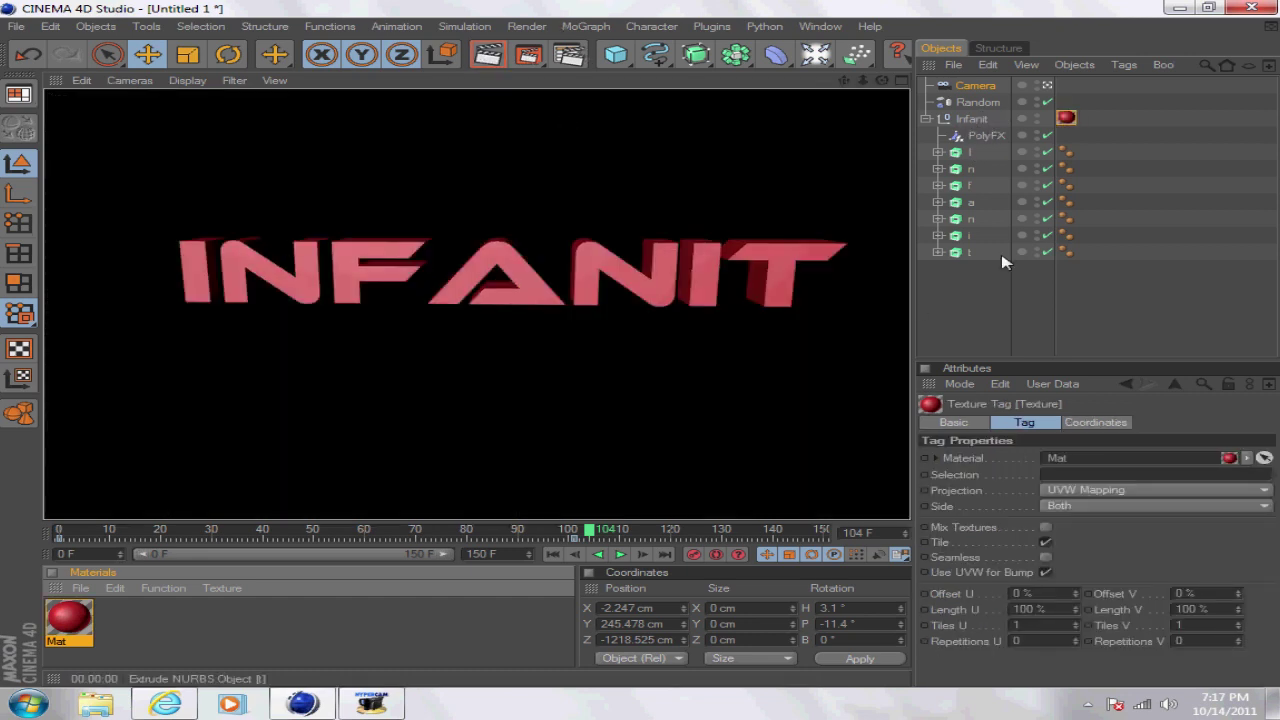
left_click(808, 168)
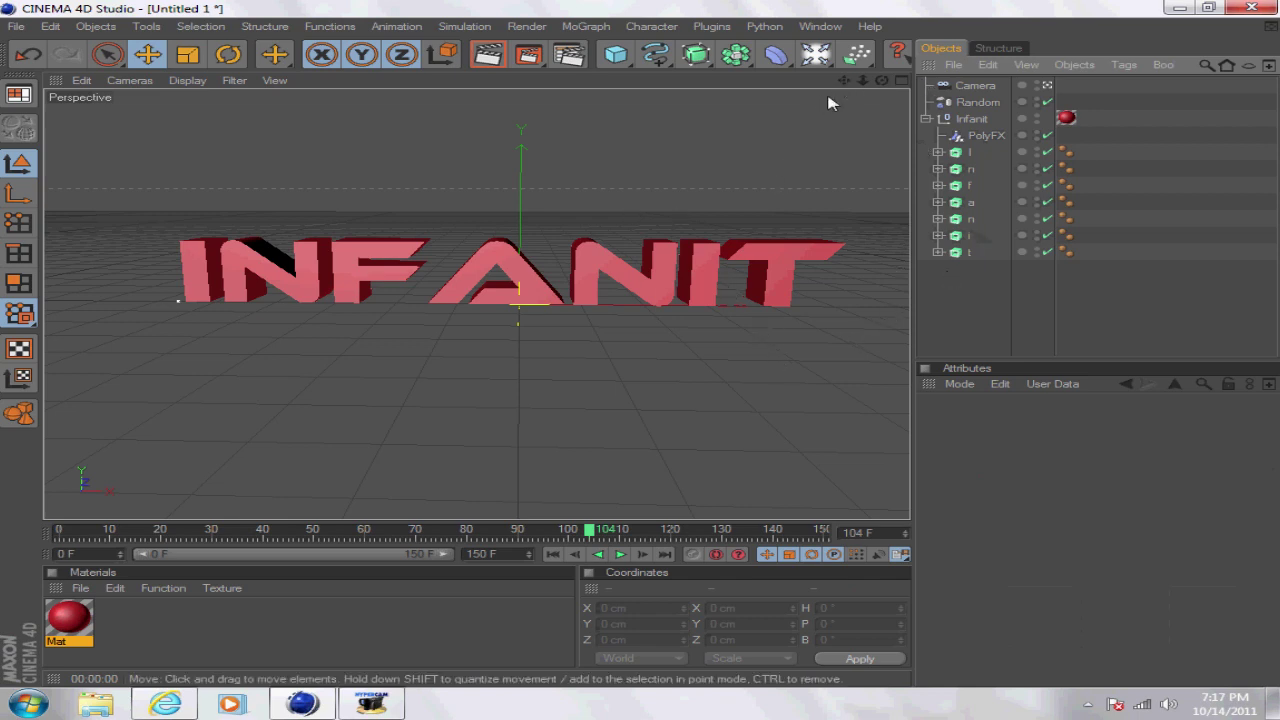
left_click(488, 54)
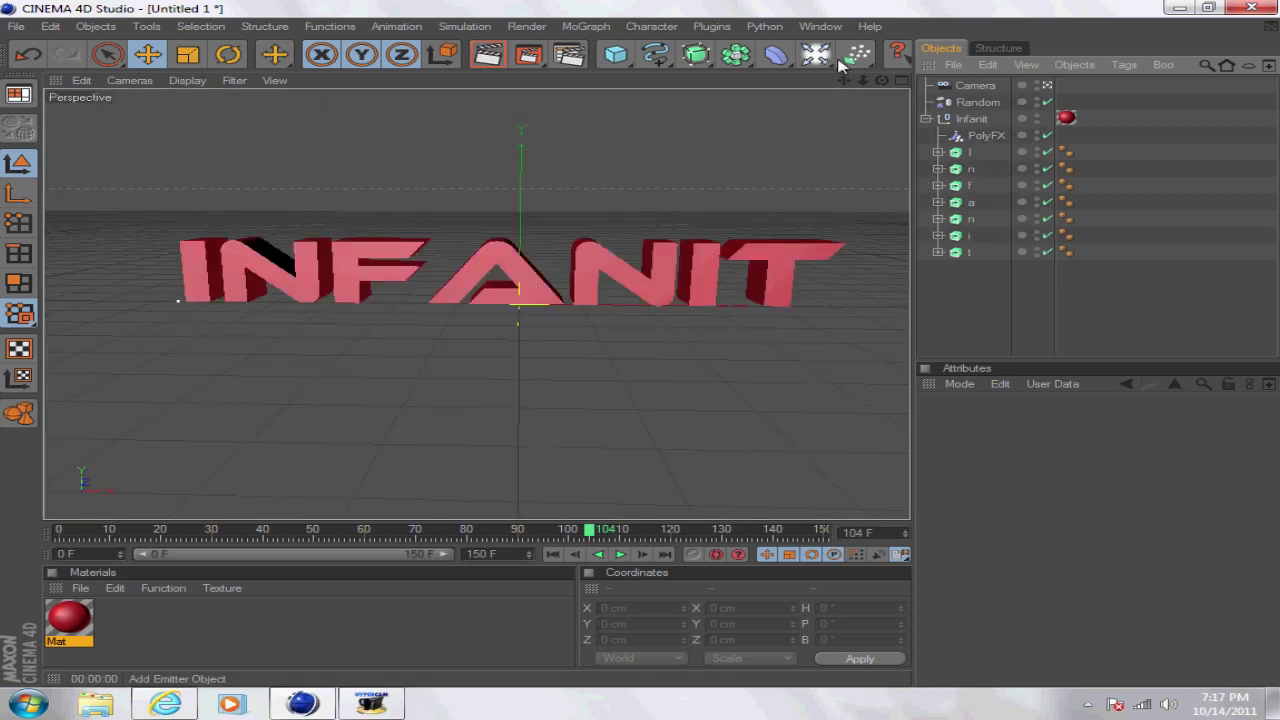
- Delete the newly added omni light and add a Spot Light instead
left_click(855, 54)
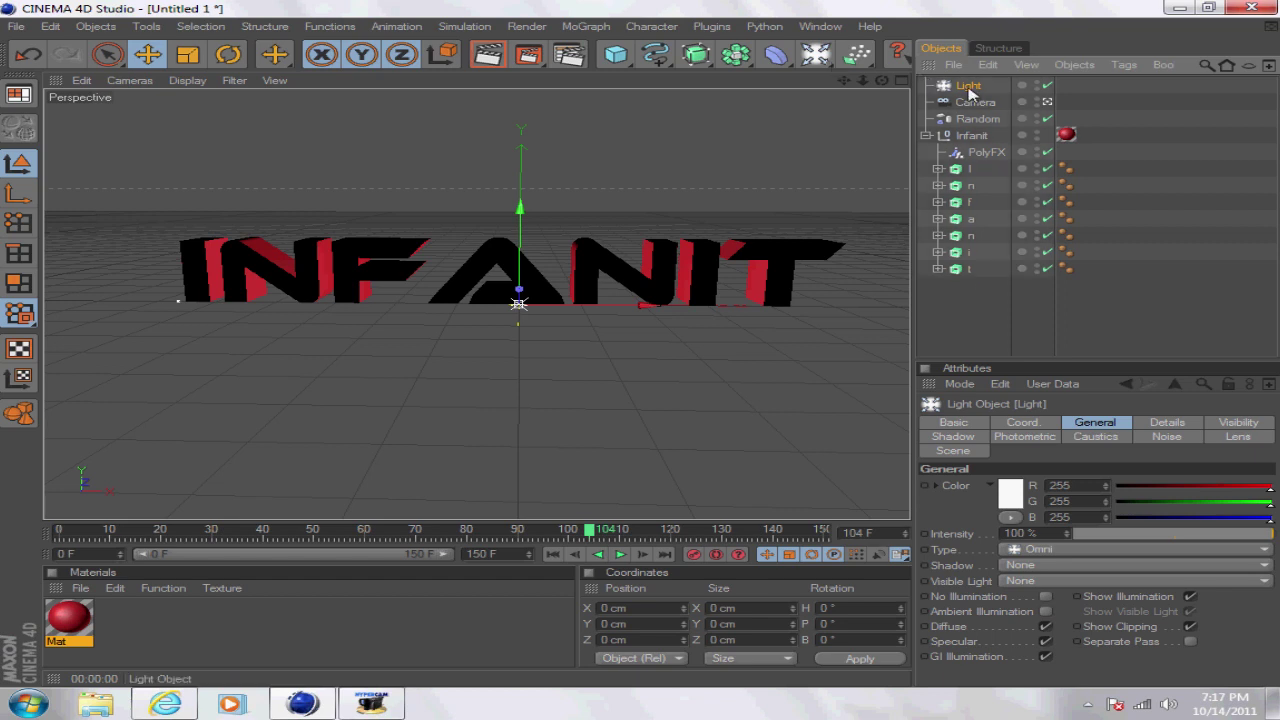
key("Delete")
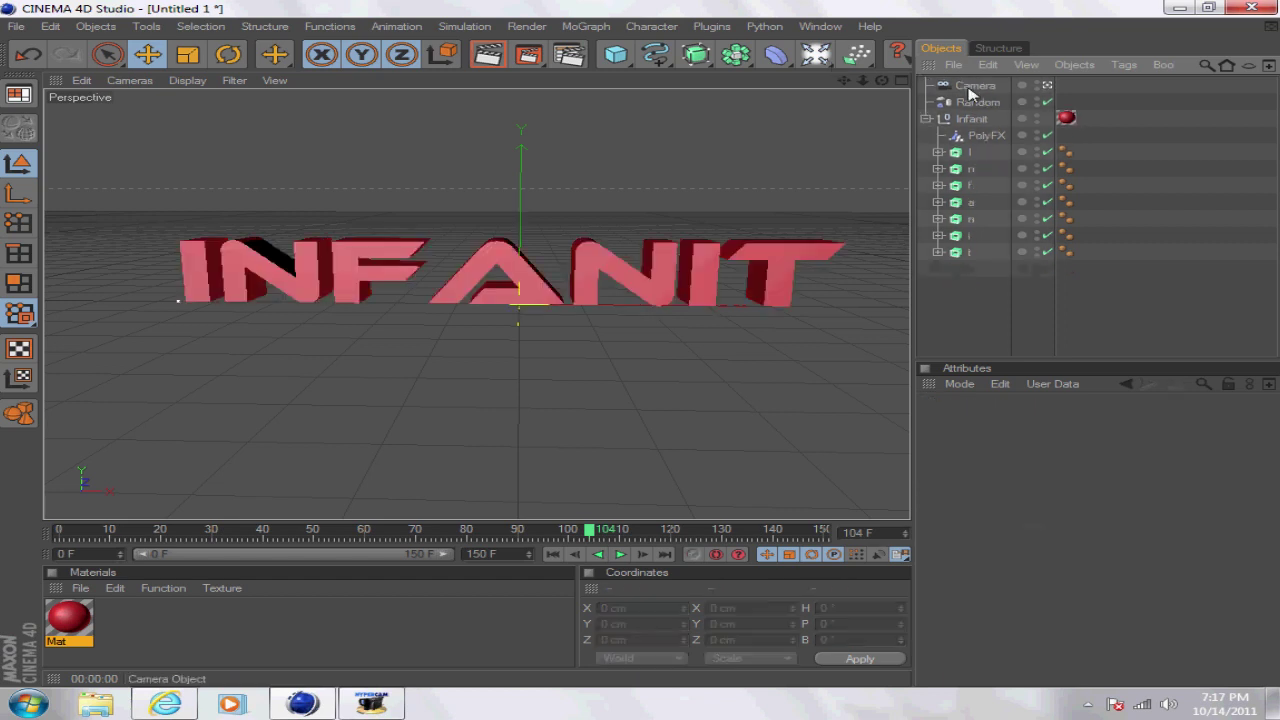
left_click(828, 58)
left_click(880, 110)
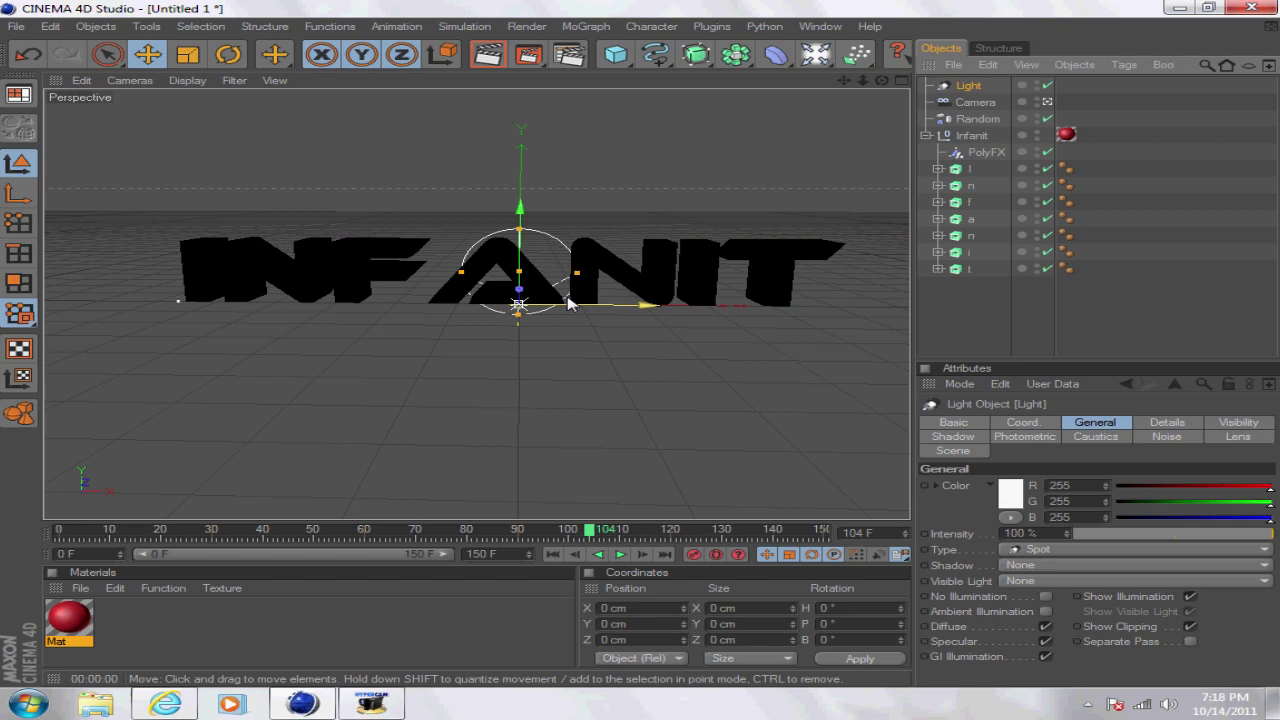
- Move the spot light in front of the text to Z -2244.273 cm and orbit to view its cone
scroll(517, 300, "up", 5)
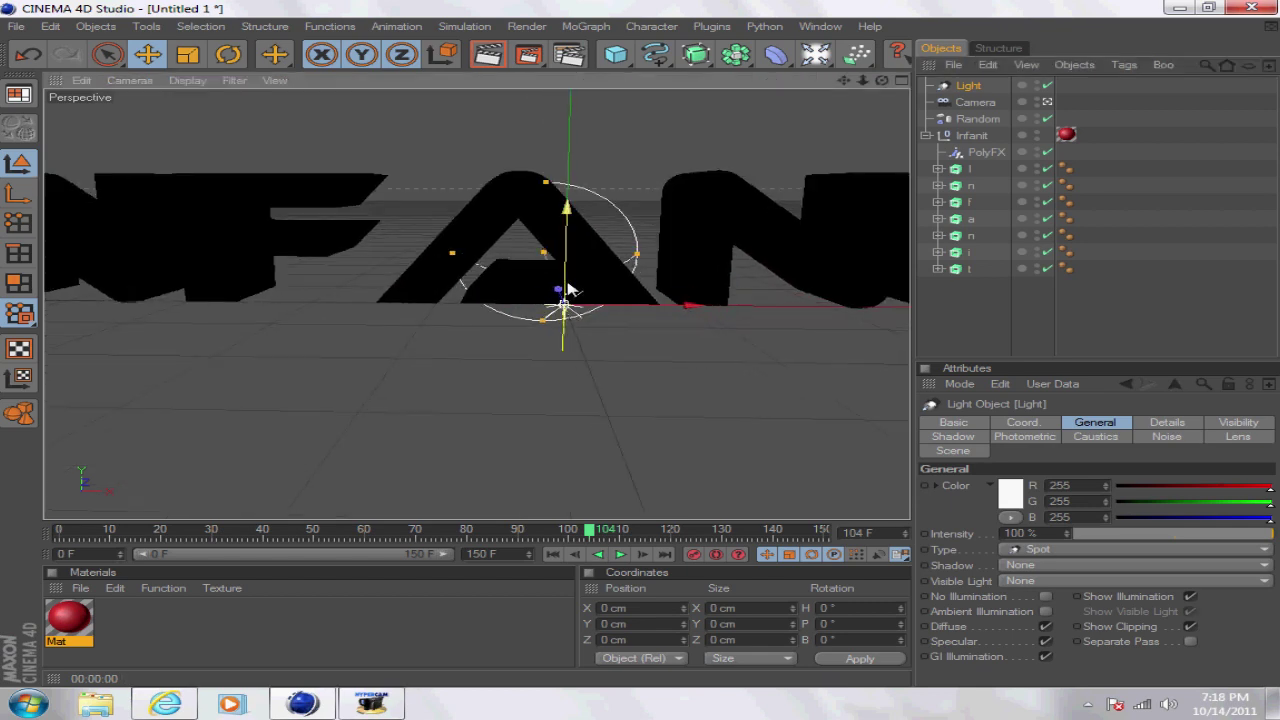
left_click_drag(563, 287, 588, 448)
scroll(587, 460, "down", 8)
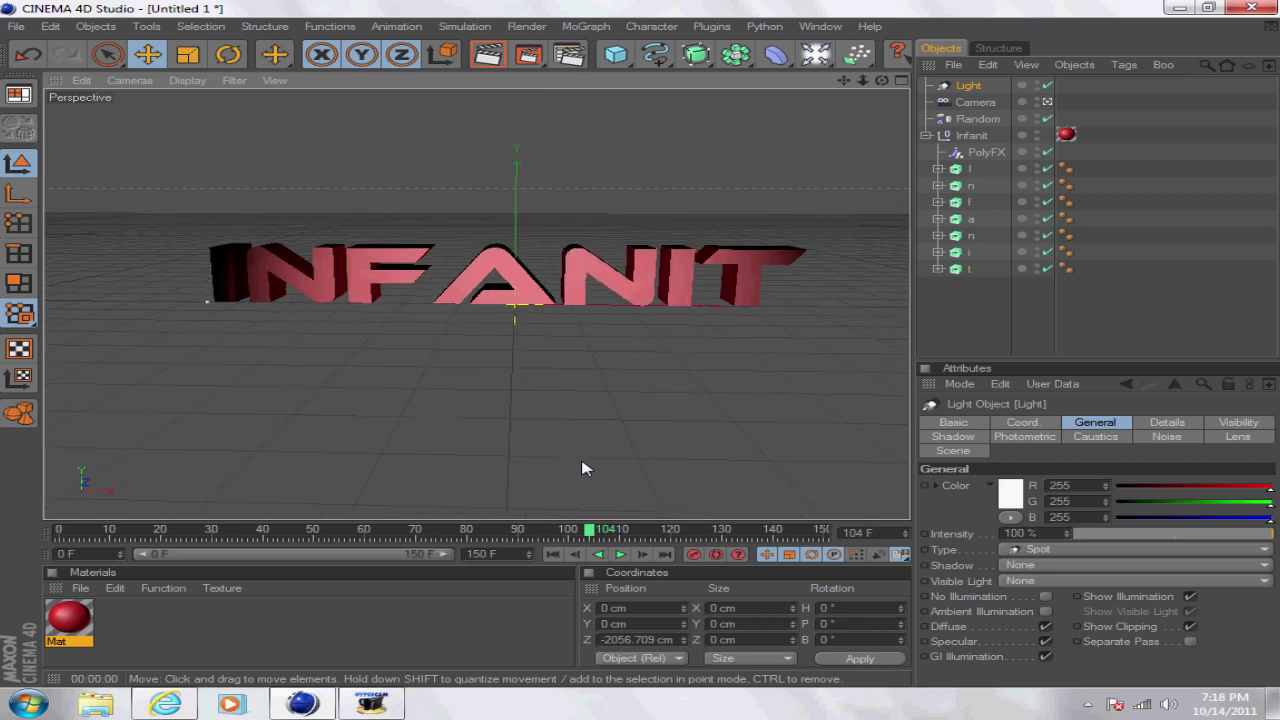
scroll(594, 263, "down", 6)
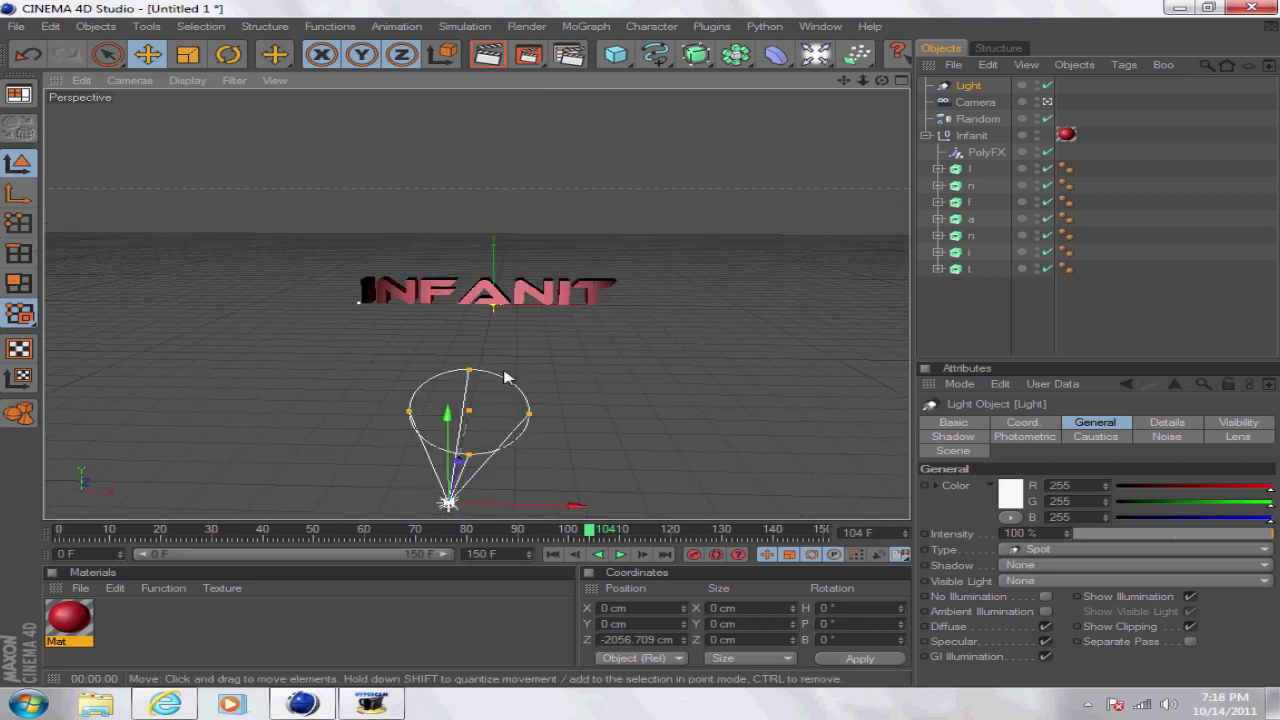
scroll(466, 455, "up", 3)
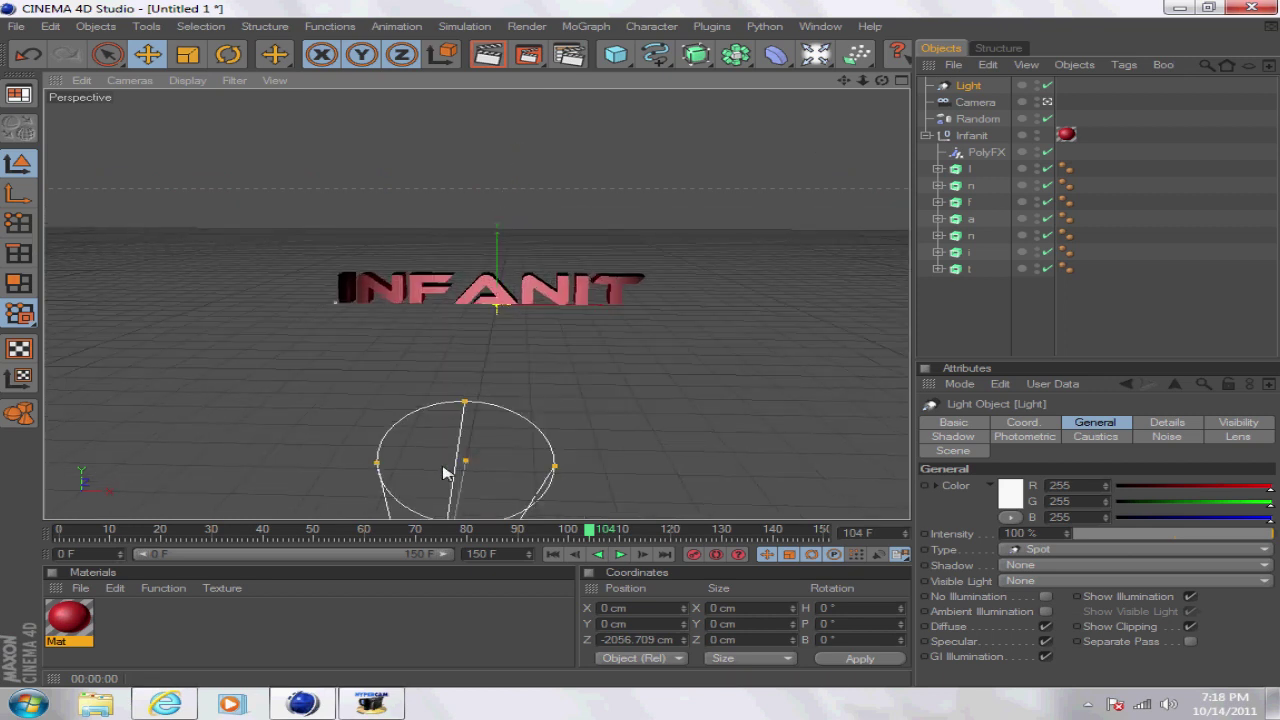
scroll(643, 403, "up", 2)
scroll(635, 403, "down", 3)
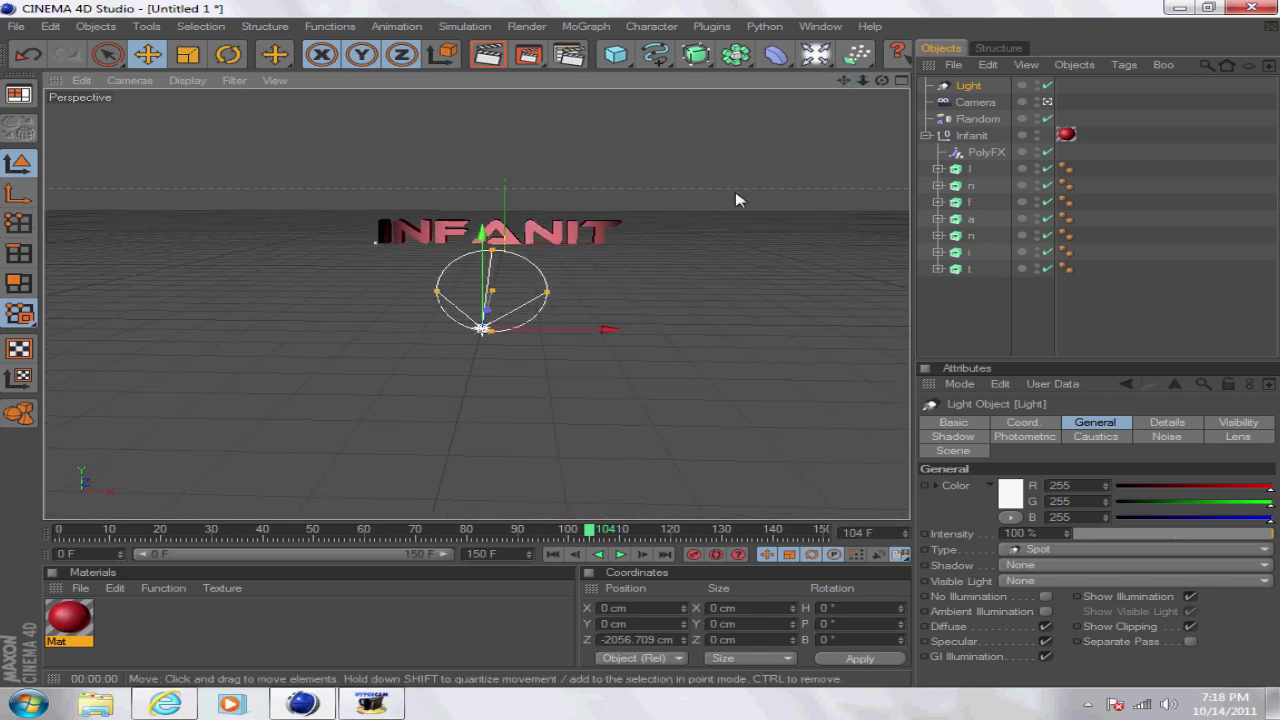
scroll(723, 214, "up", 4)
scroll(710, 272, "down", 3)
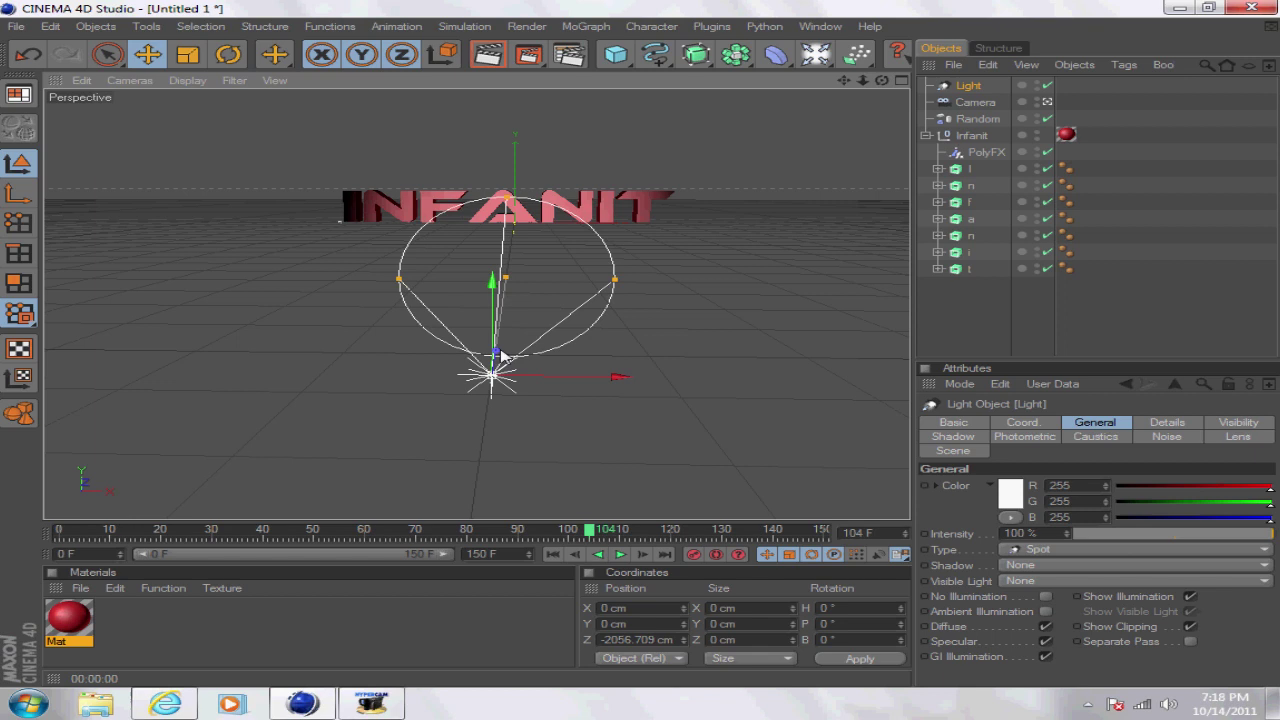
scroll(508, 358, "up", 3)
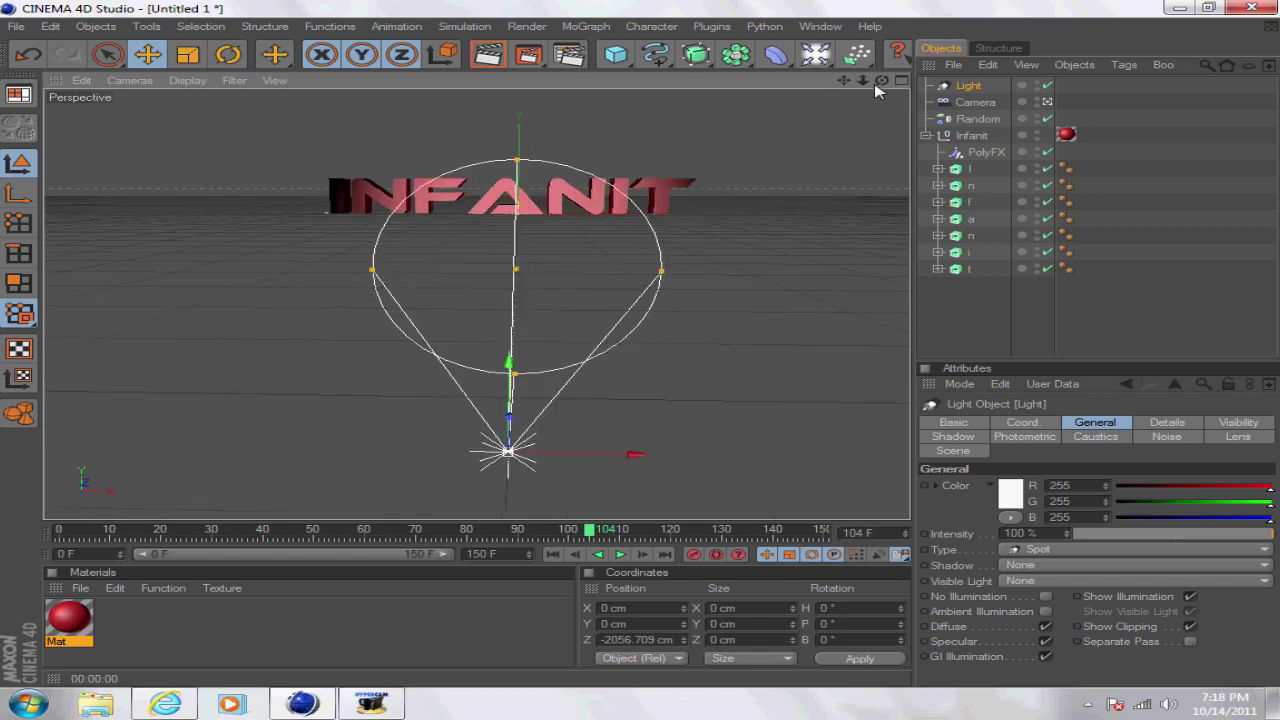
left_click_drag(881, 80, 520, 516)
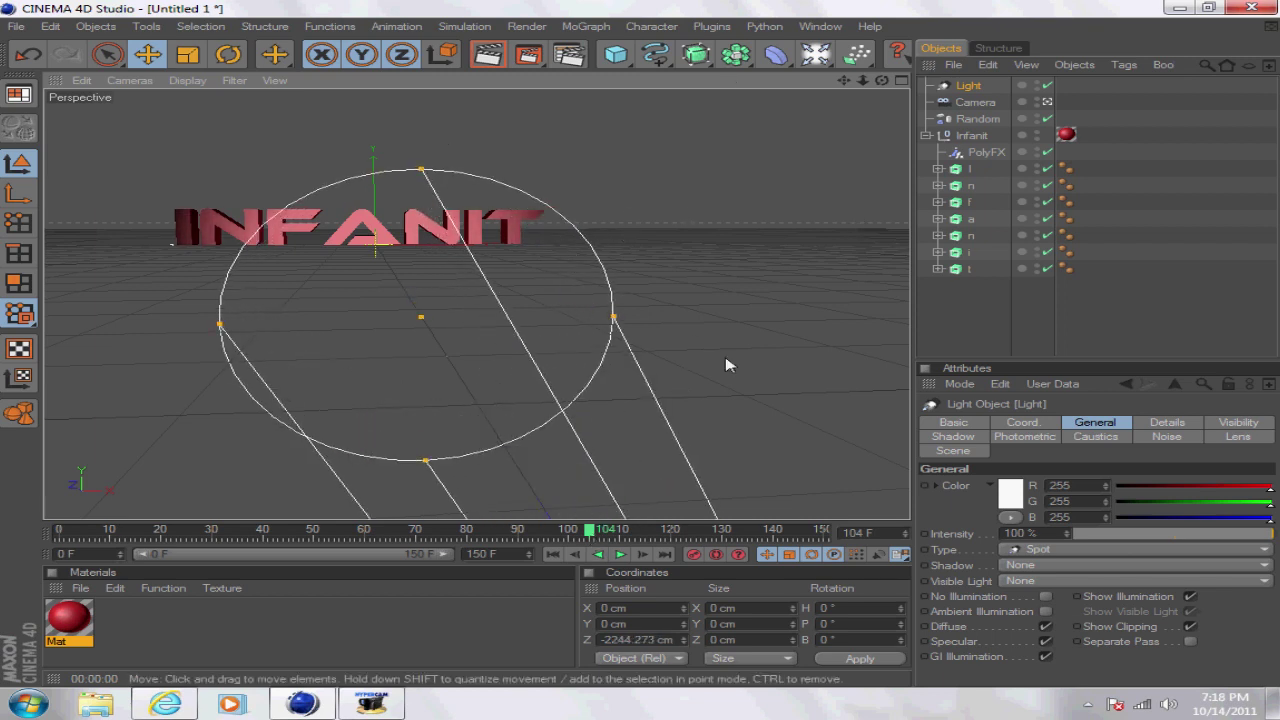
- With the Camera selected, go to frame 101 and test-render the lit INFANIT text
left_click(975, 102)
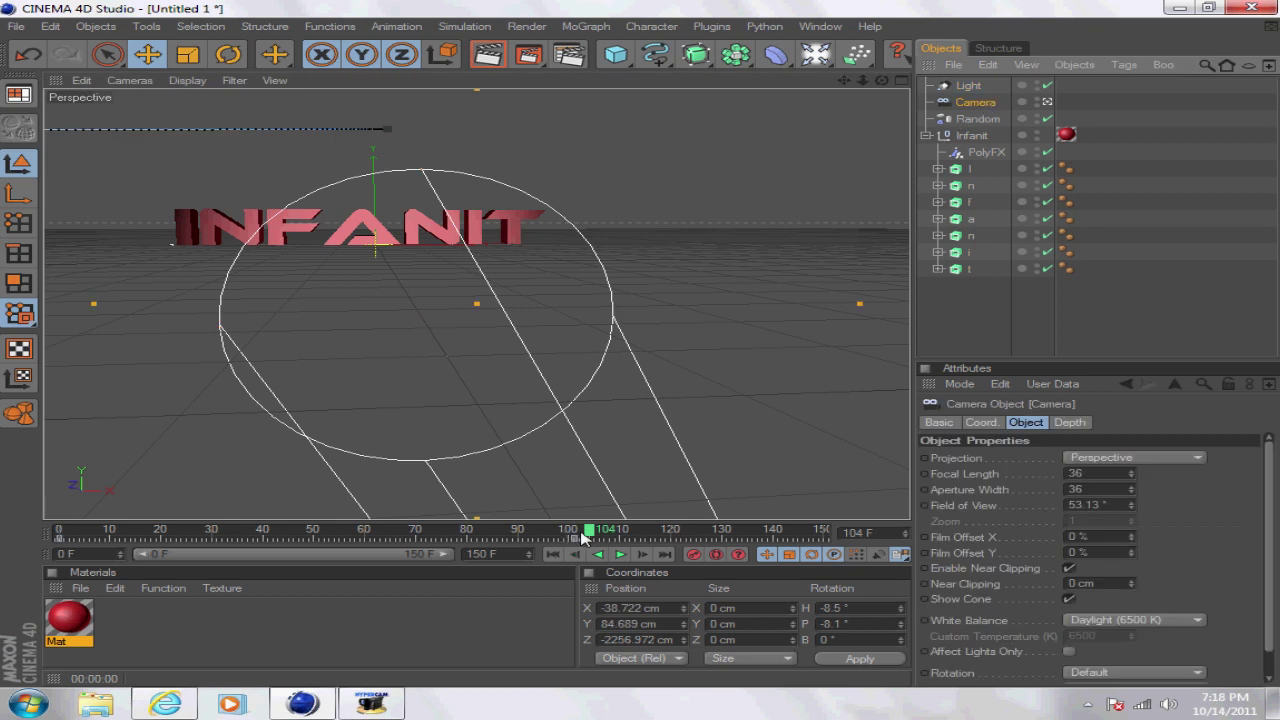
left_click_drag(583, 538, 573, 538)
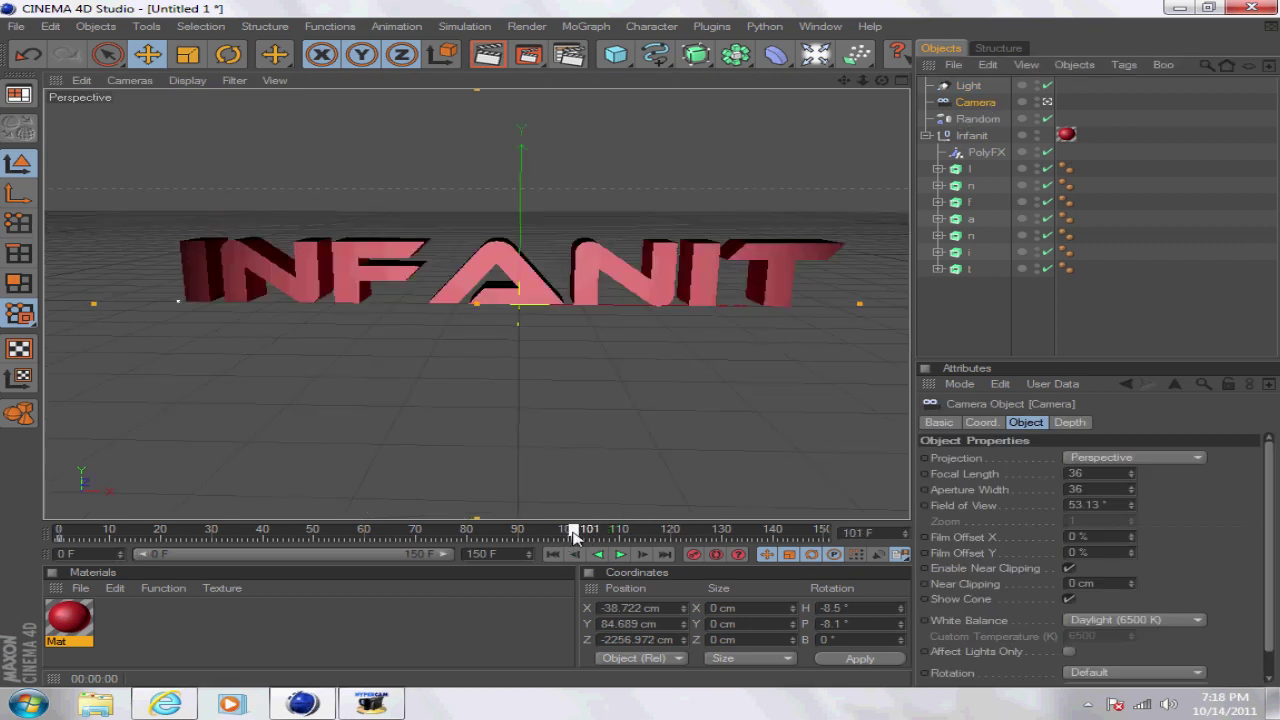
left_click(492, 52)
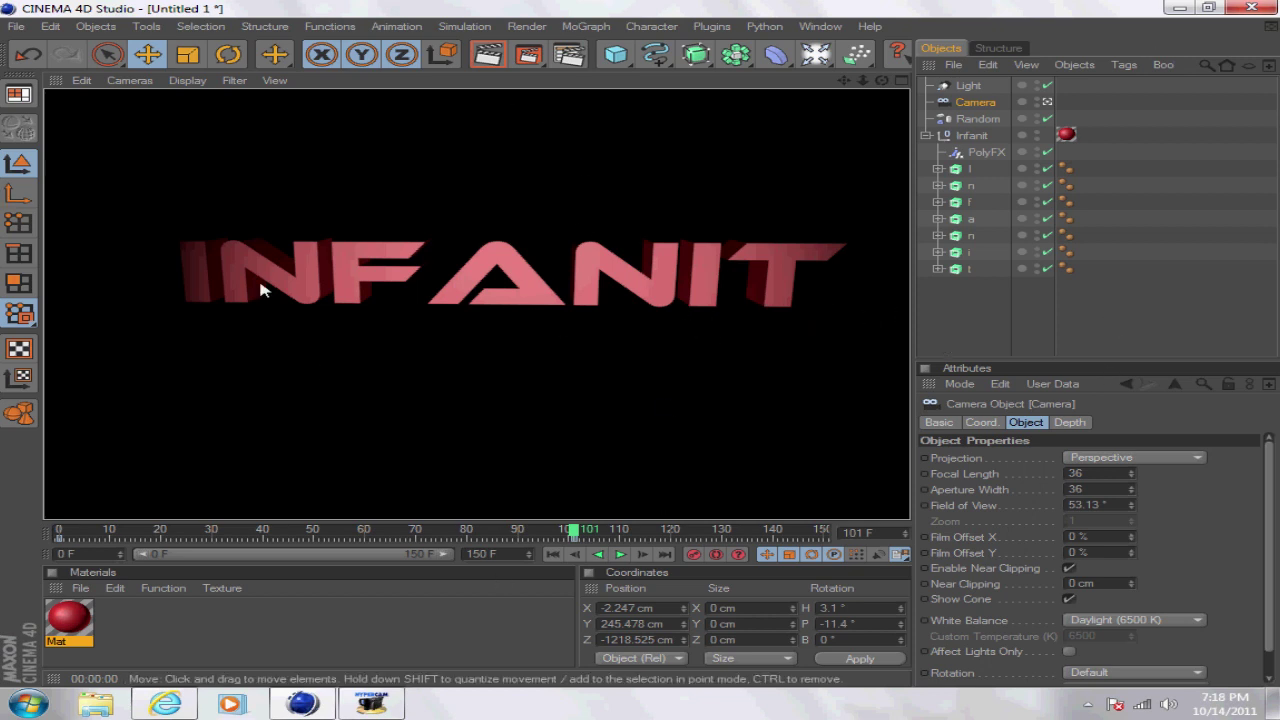
left_click(995, 347)
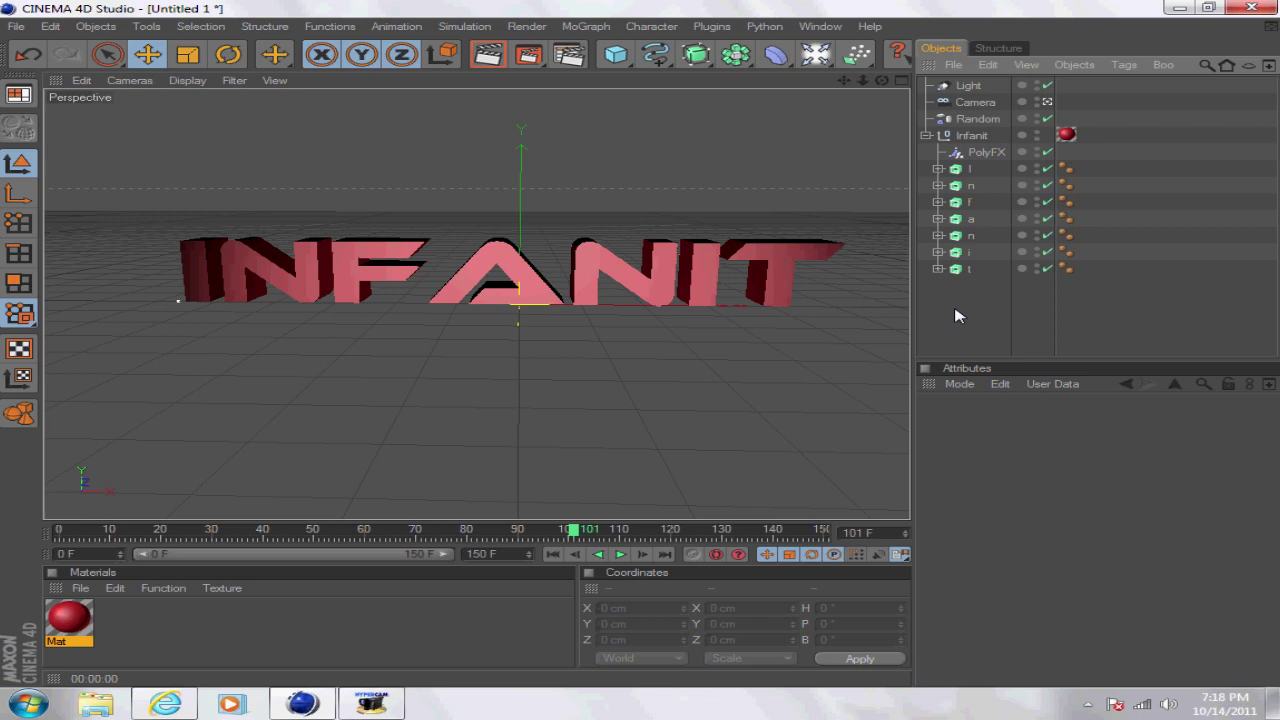
- In Render Settings Output, apply the Film/Video HDV/HDTV 720 29.97 preset for 1280x720
left_click(566, 60)
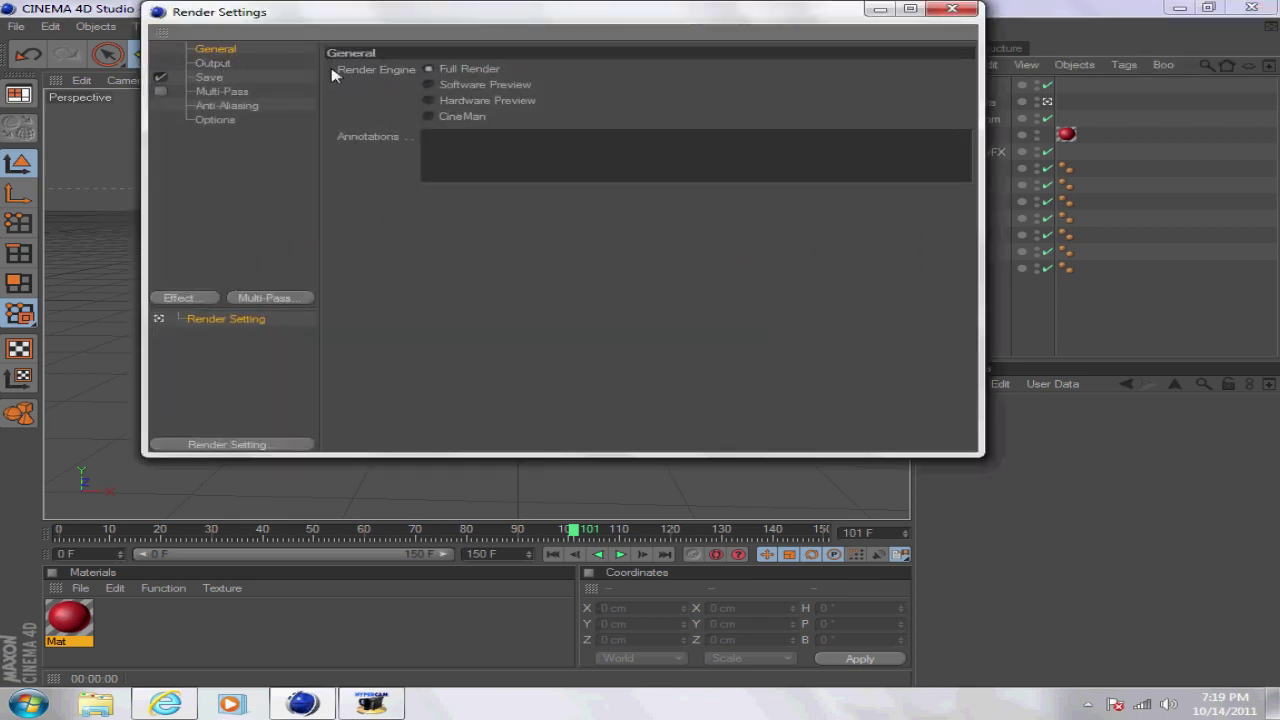
left_click(214, 64)
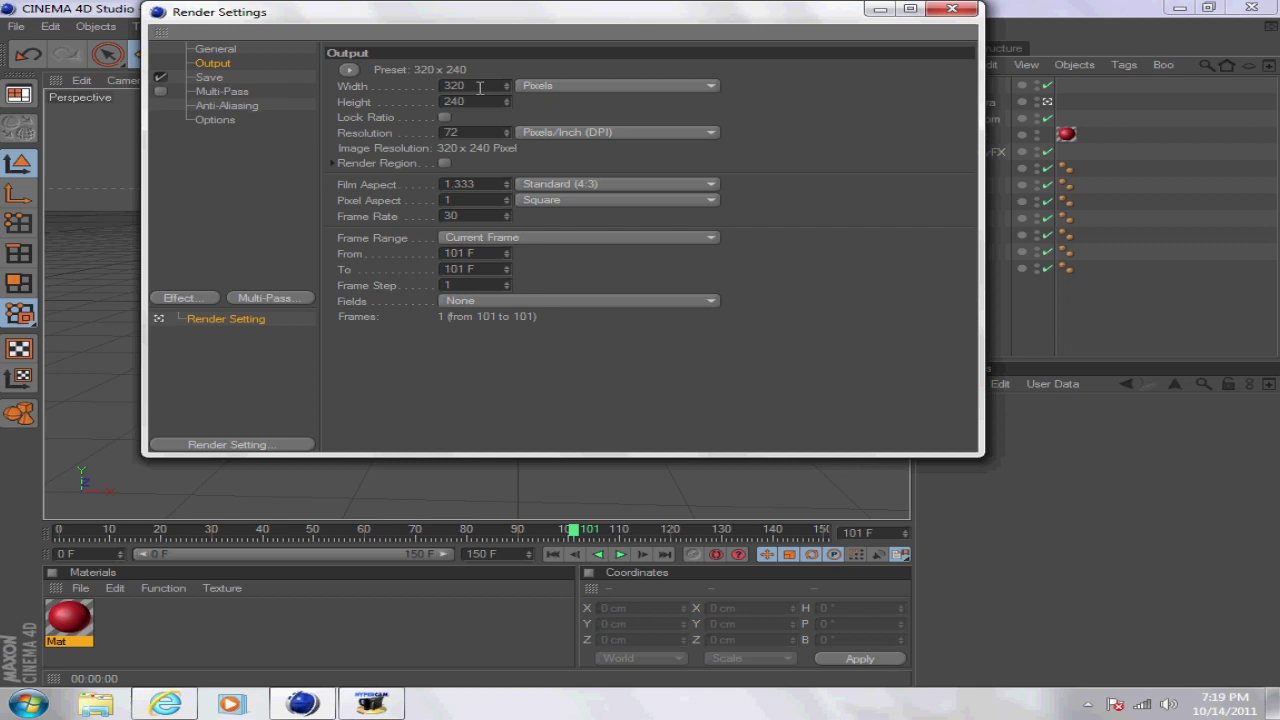
left_click(348, 69)
mouse_move(378, 118)
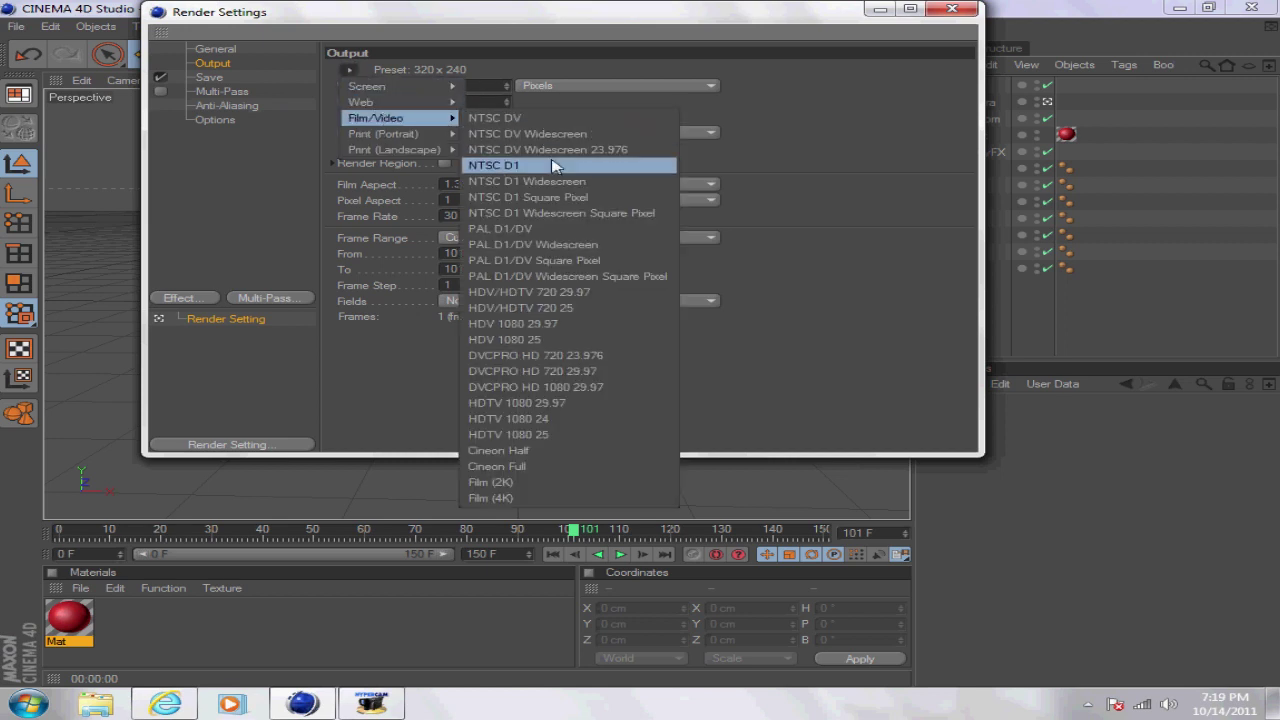
left_click(540, 292)
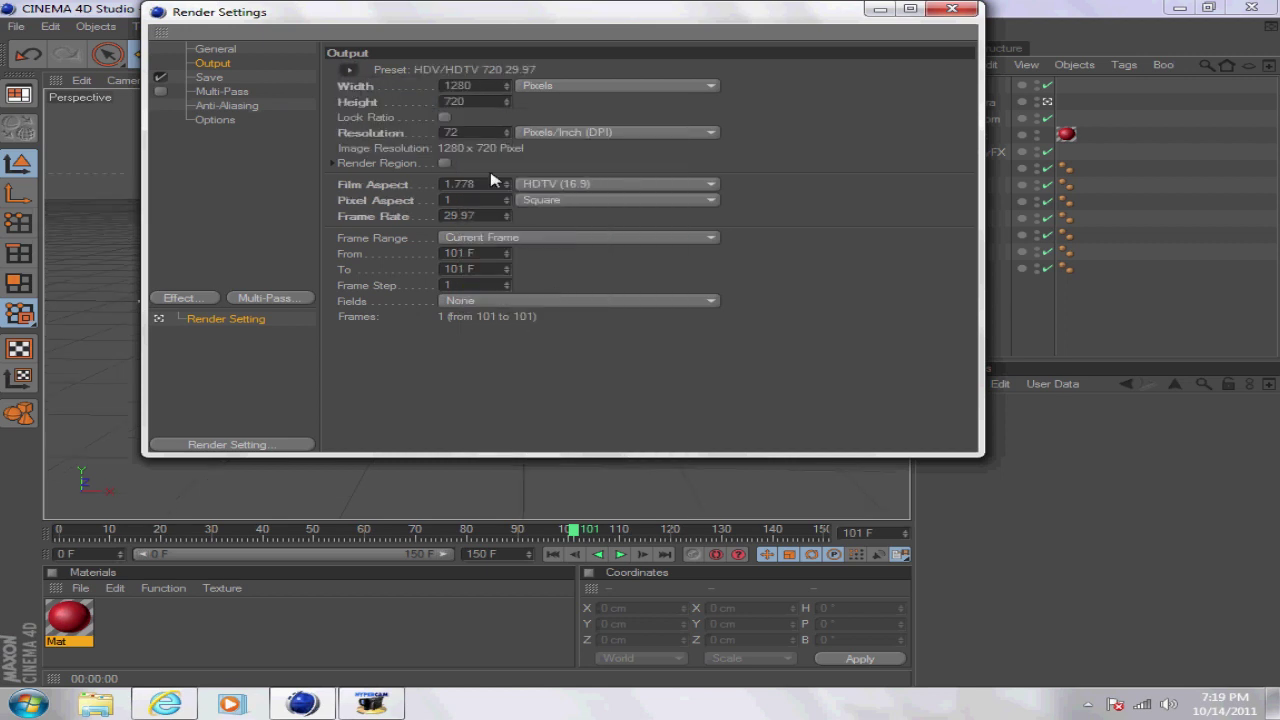
- Set the frame range to All Frames (0 to 150), then browse the Save path without choosing one
left_click(502, 237)
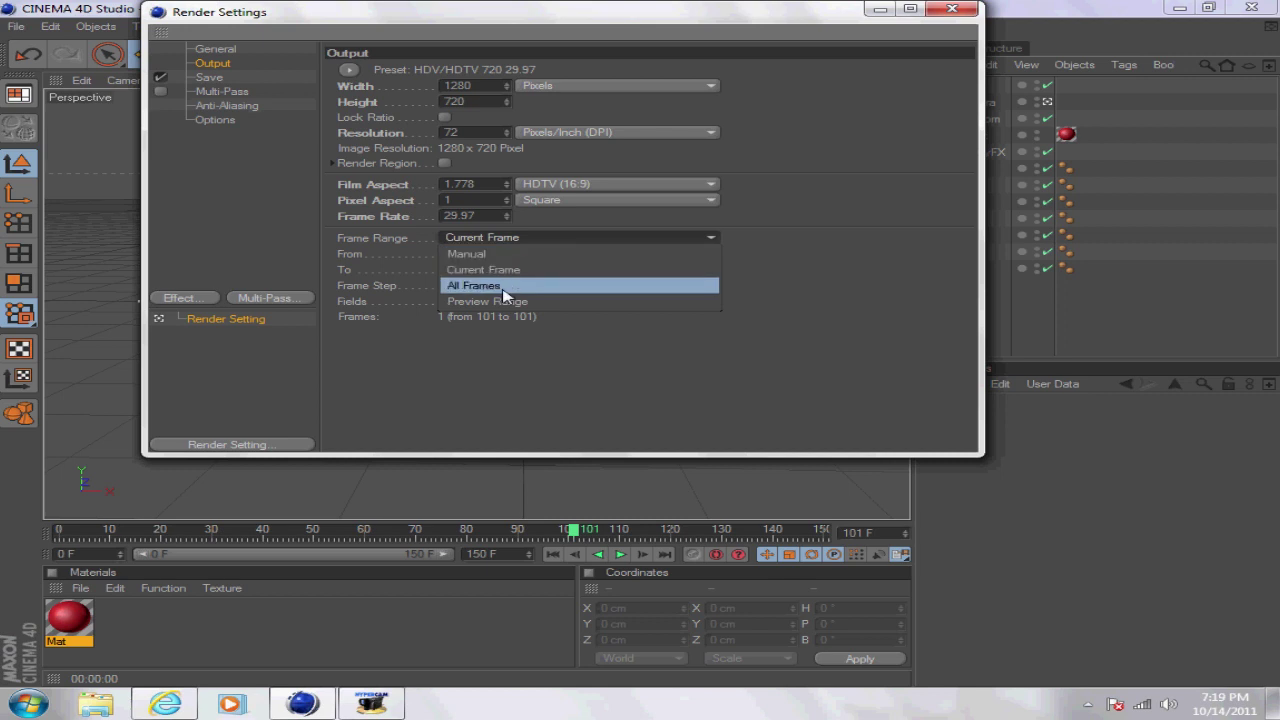
left_click(500, 287)
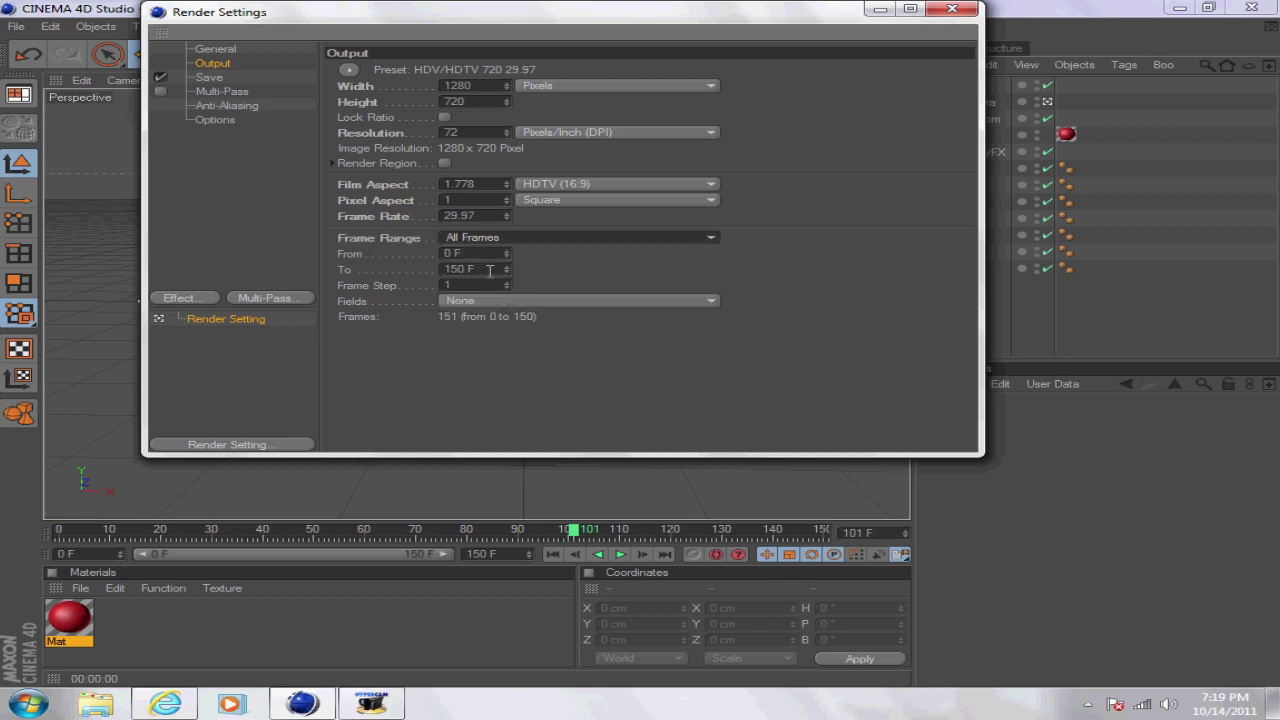
left_click(208, 77)
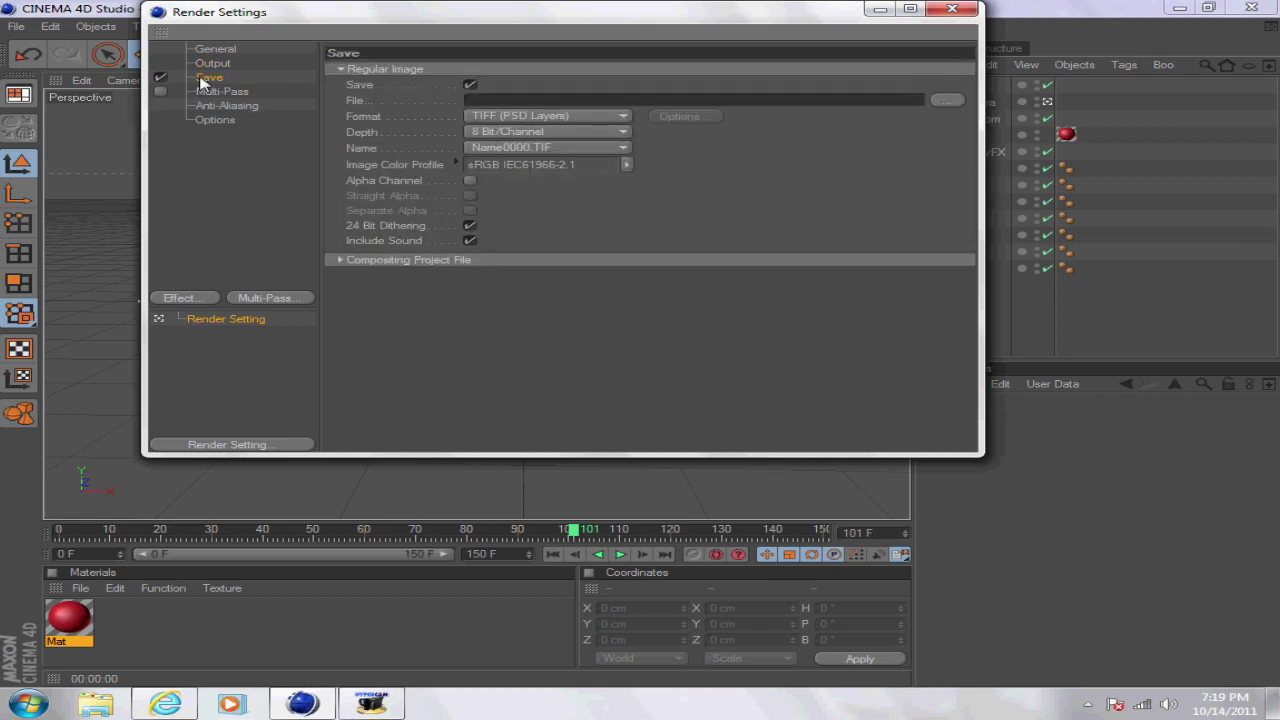
left_click(946, 101)
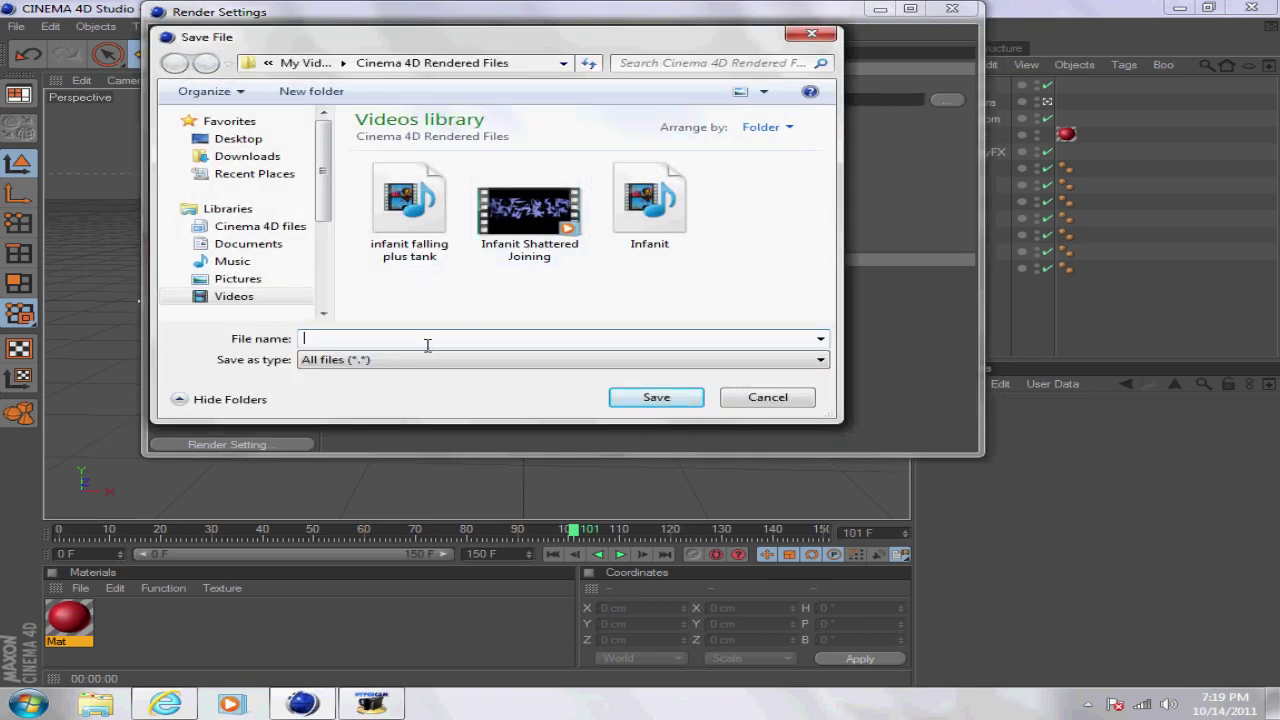
left_click(745, 399)
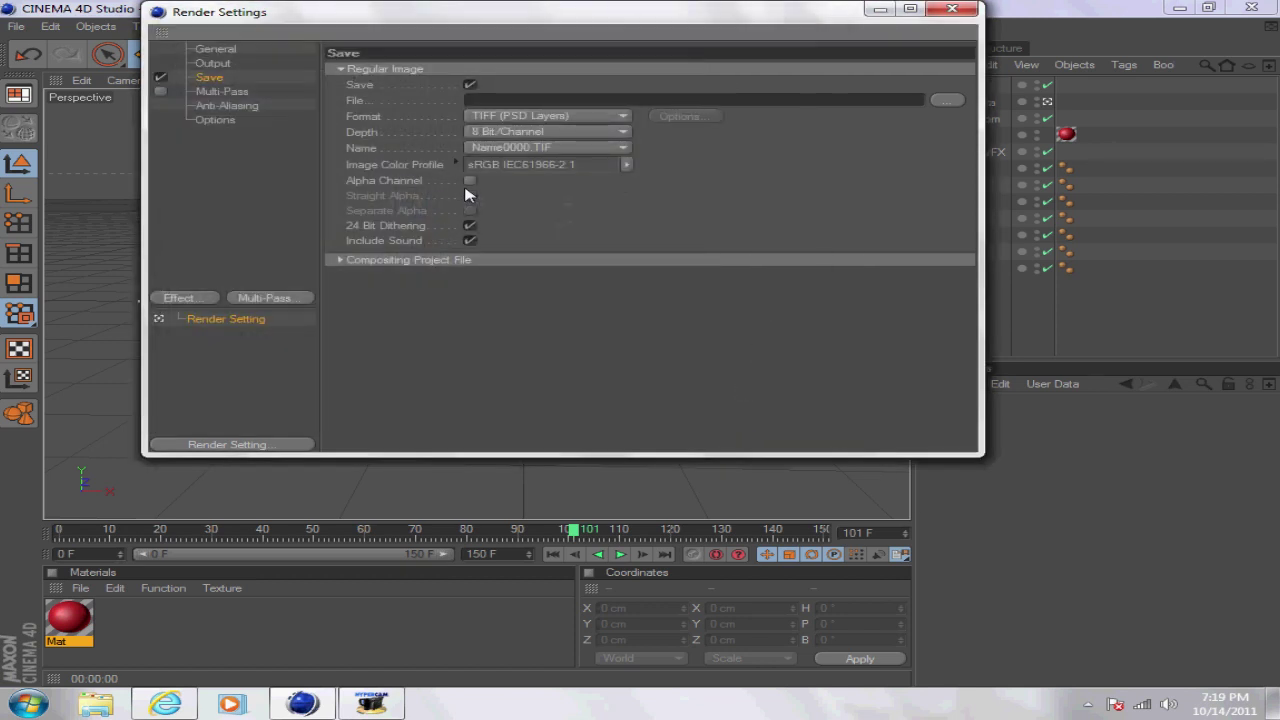
- Give anti-aliasing Best quality, Min Level 1x1 and Max Level 2x2, then close Render Settings
left_click(222, 106)
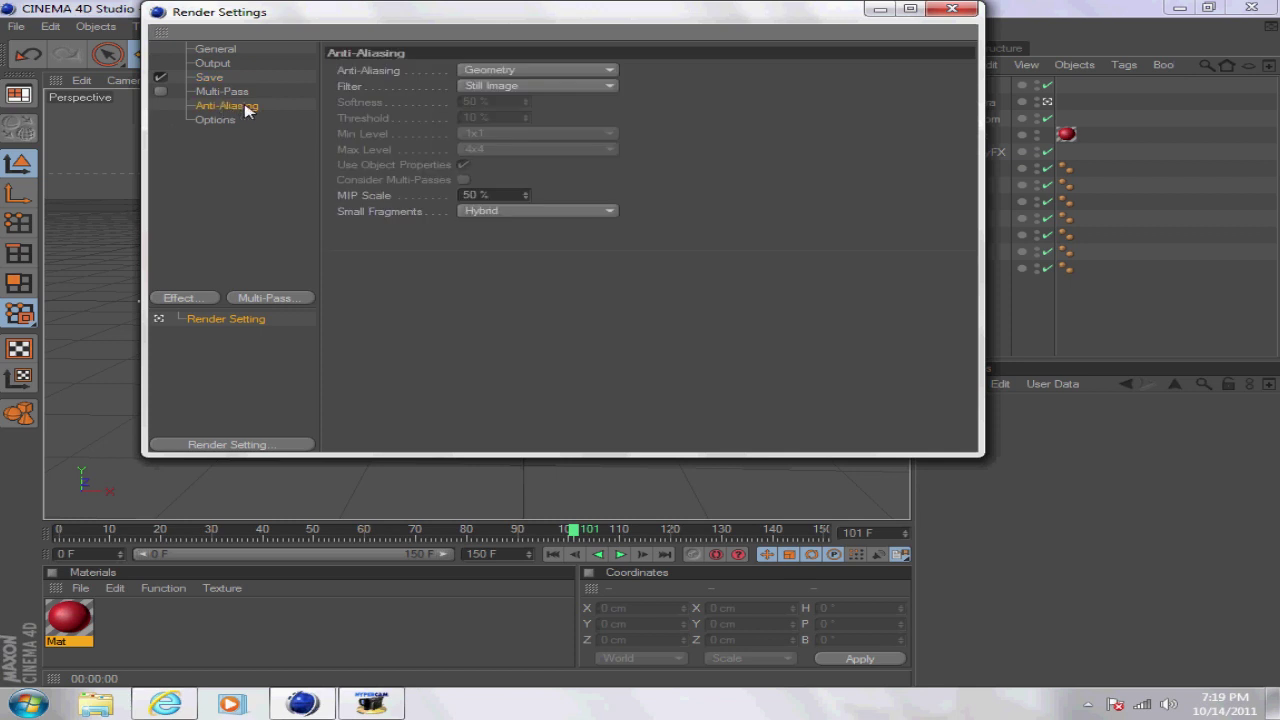
left_click(505, 72)
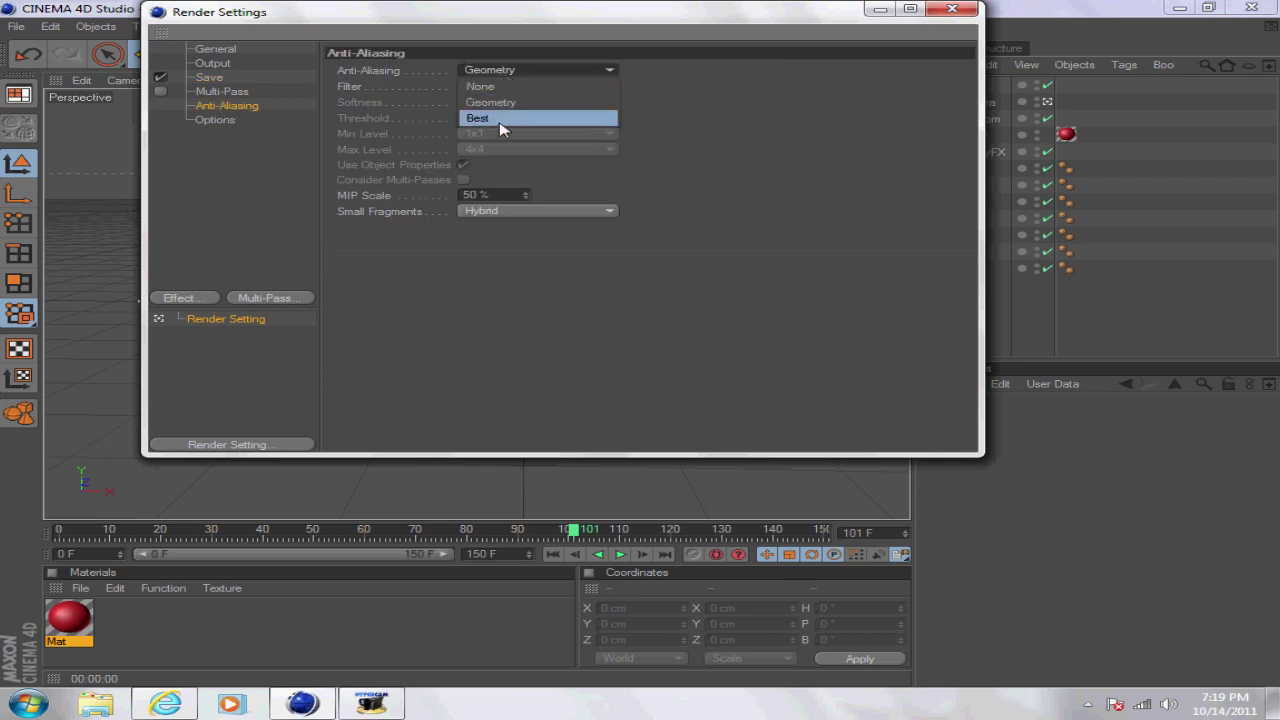
left_click(502, 120)
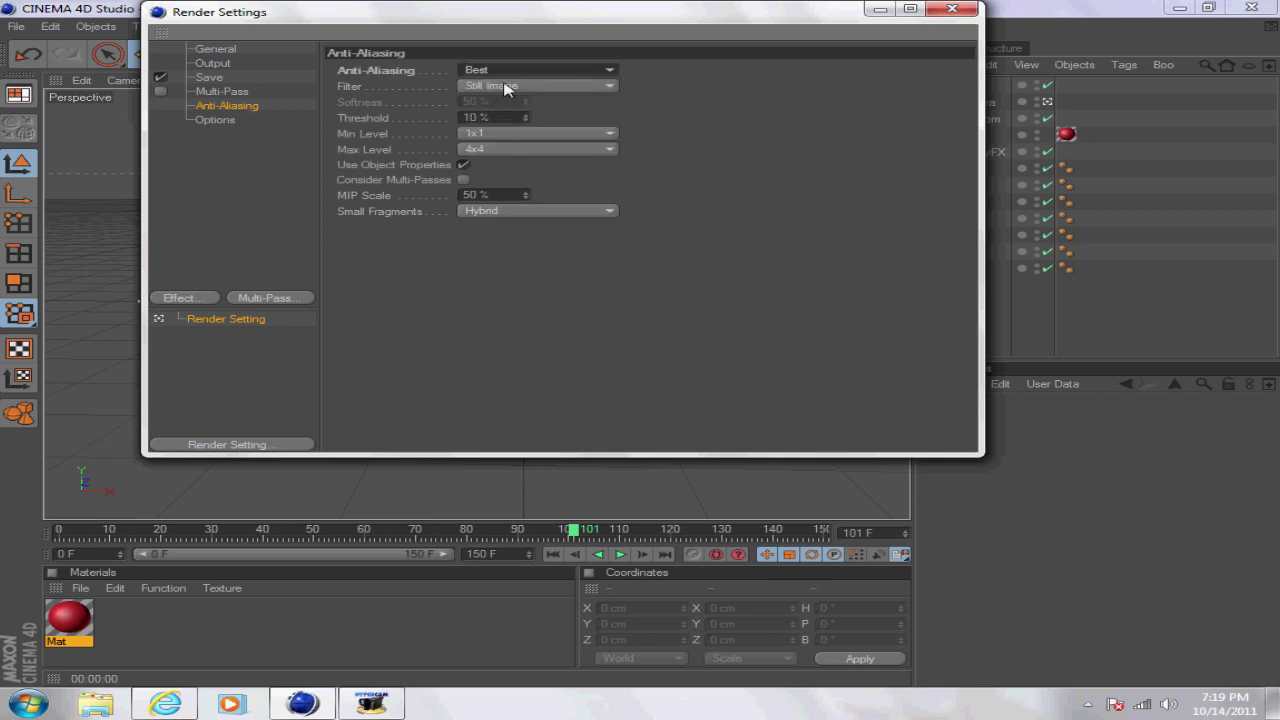
left_click(497, 134)
left_click(490, 150)
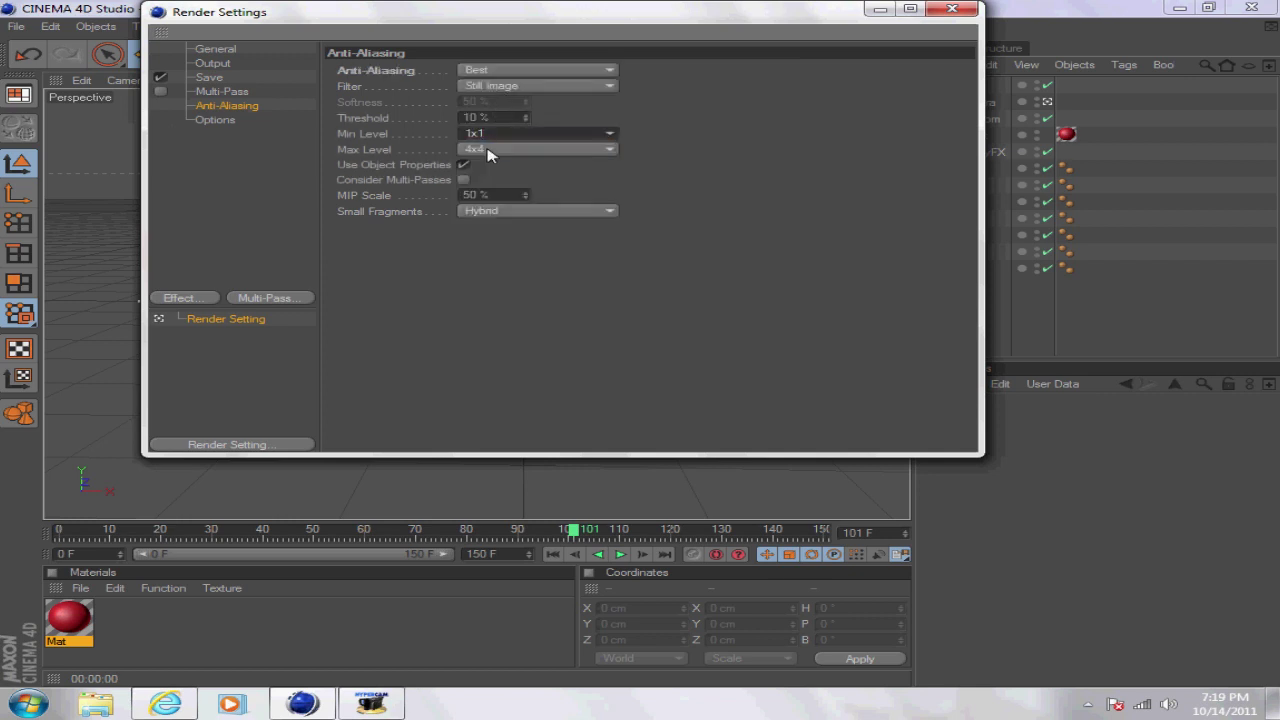
left_click(490, 150)
left_click(487, 186)
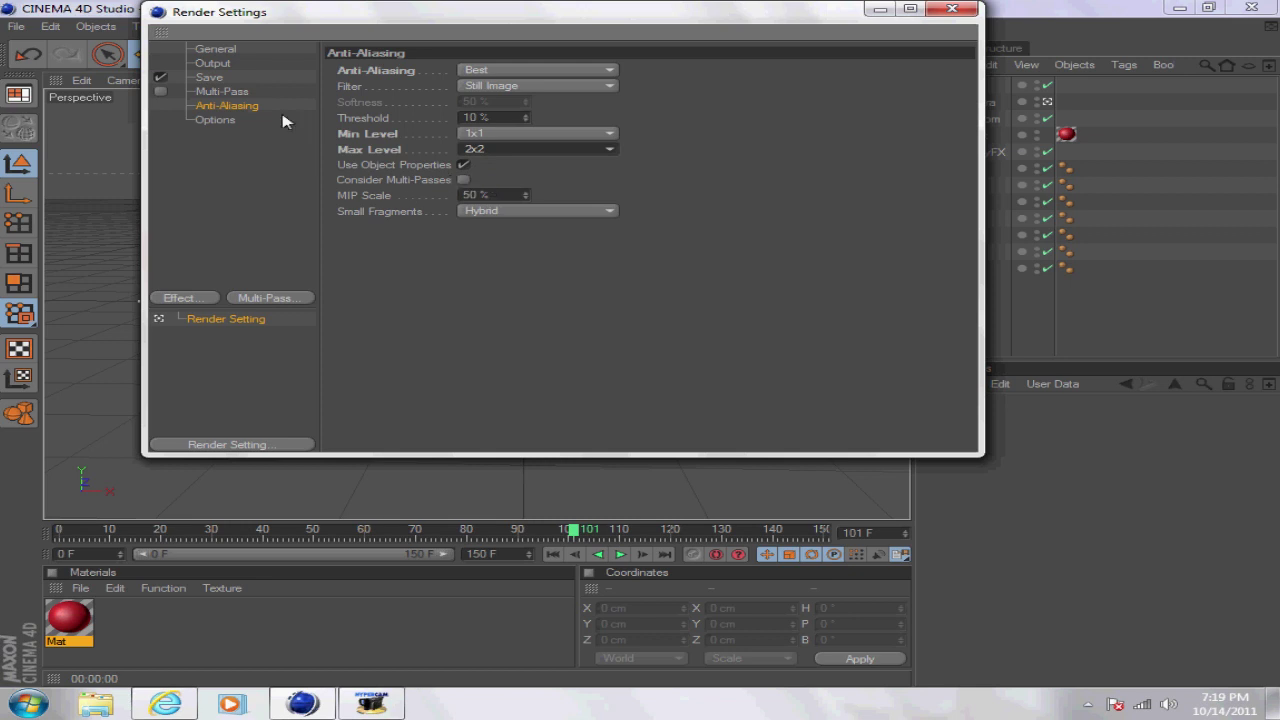
left_click(952, 9)
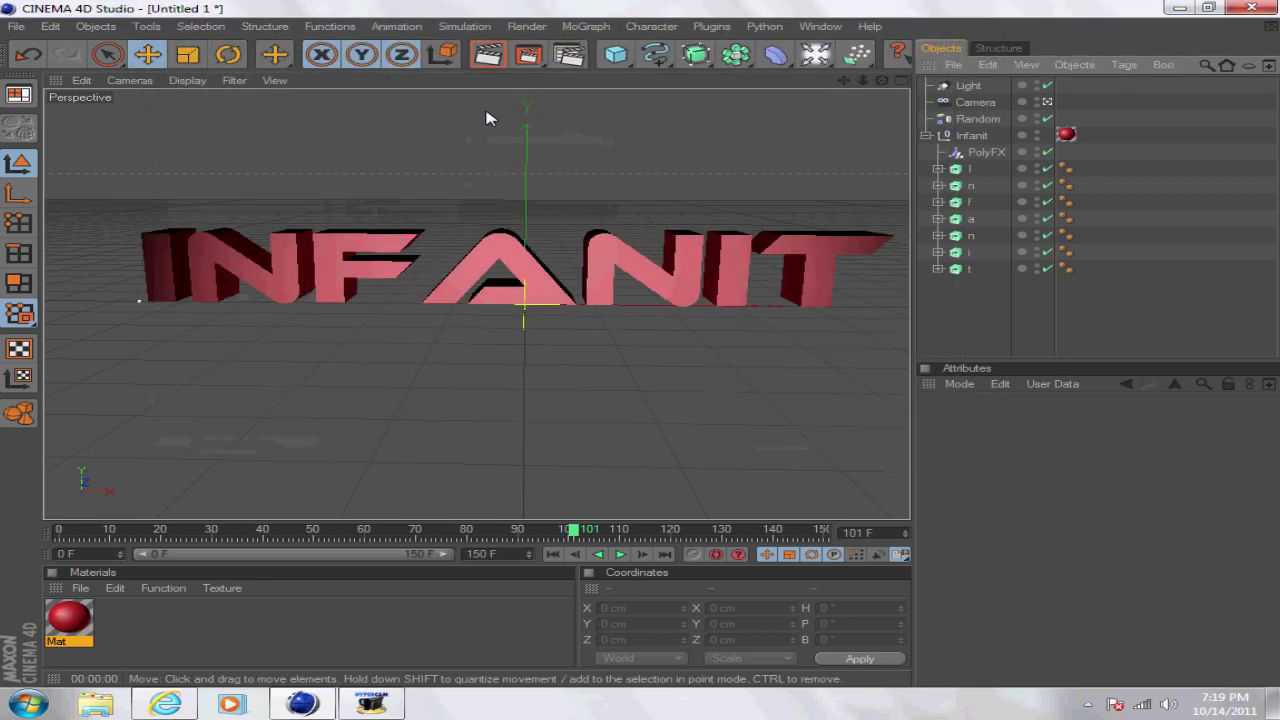
- Decline the unnamed Picture Viewer render and set the Save format to QuickTime Movie
left_click(534, 57)
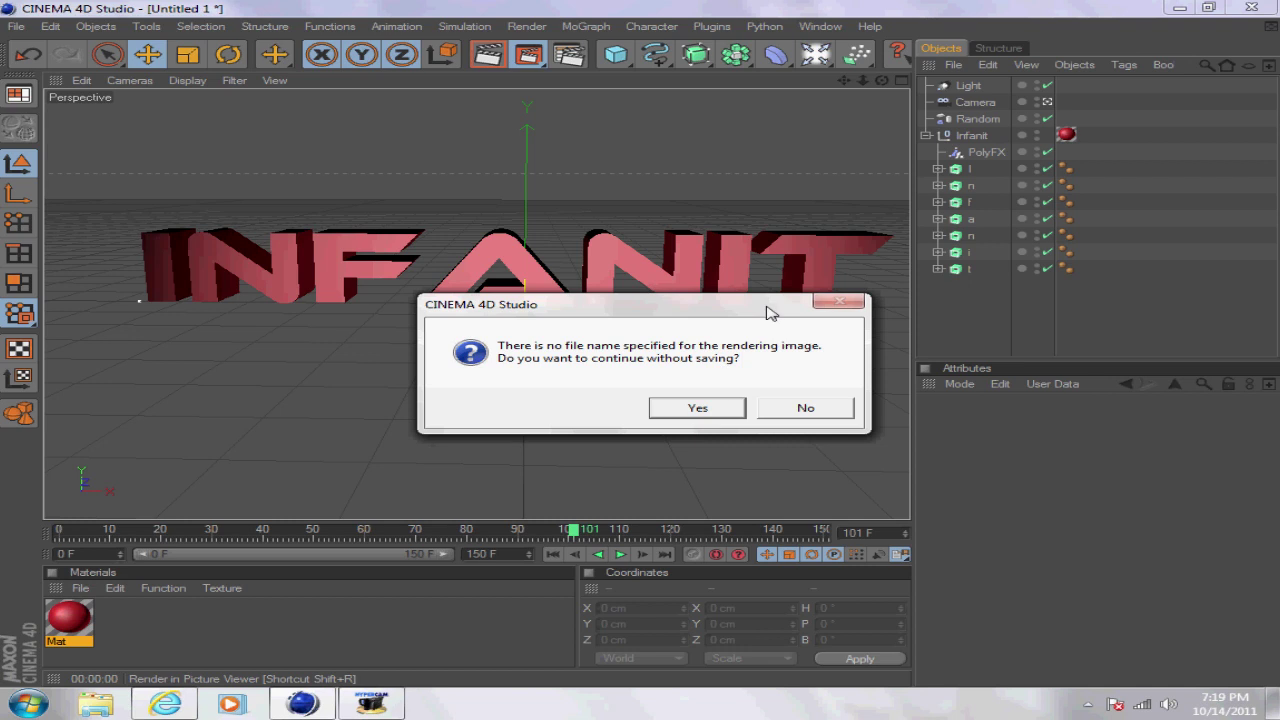
left_click(800, 408)
left_click(566, 55)
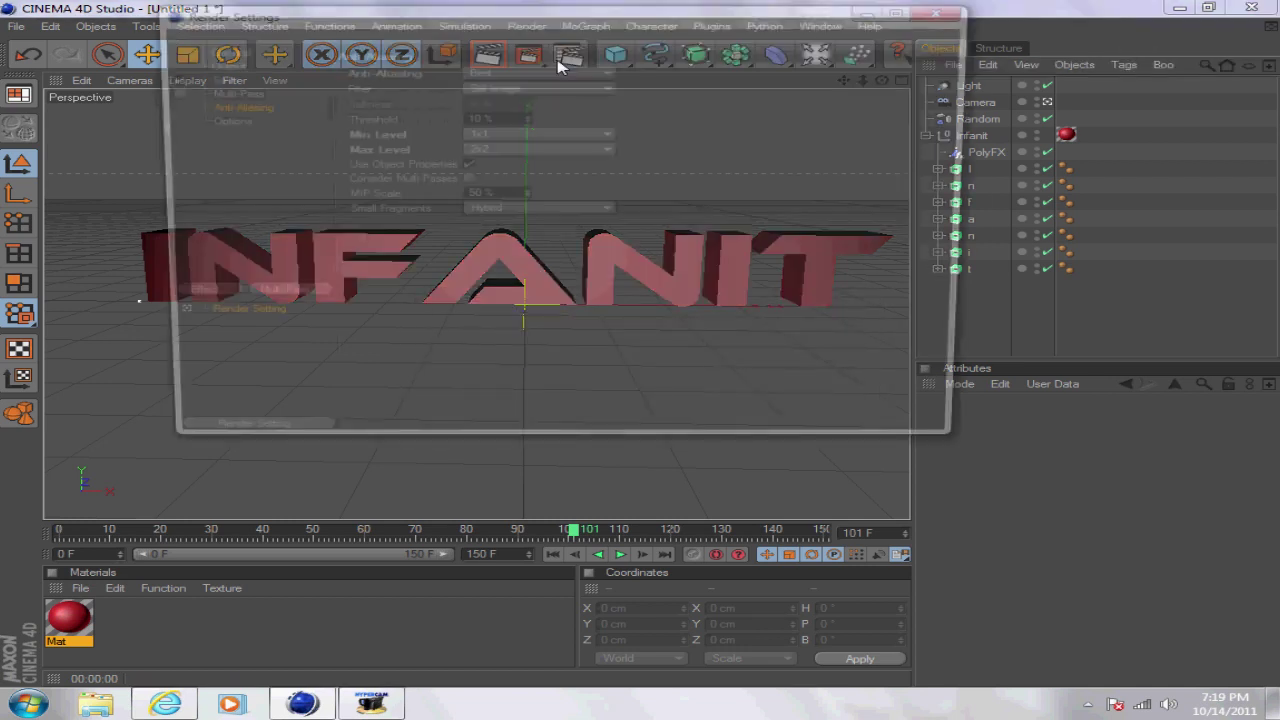
left_click(210, 77)
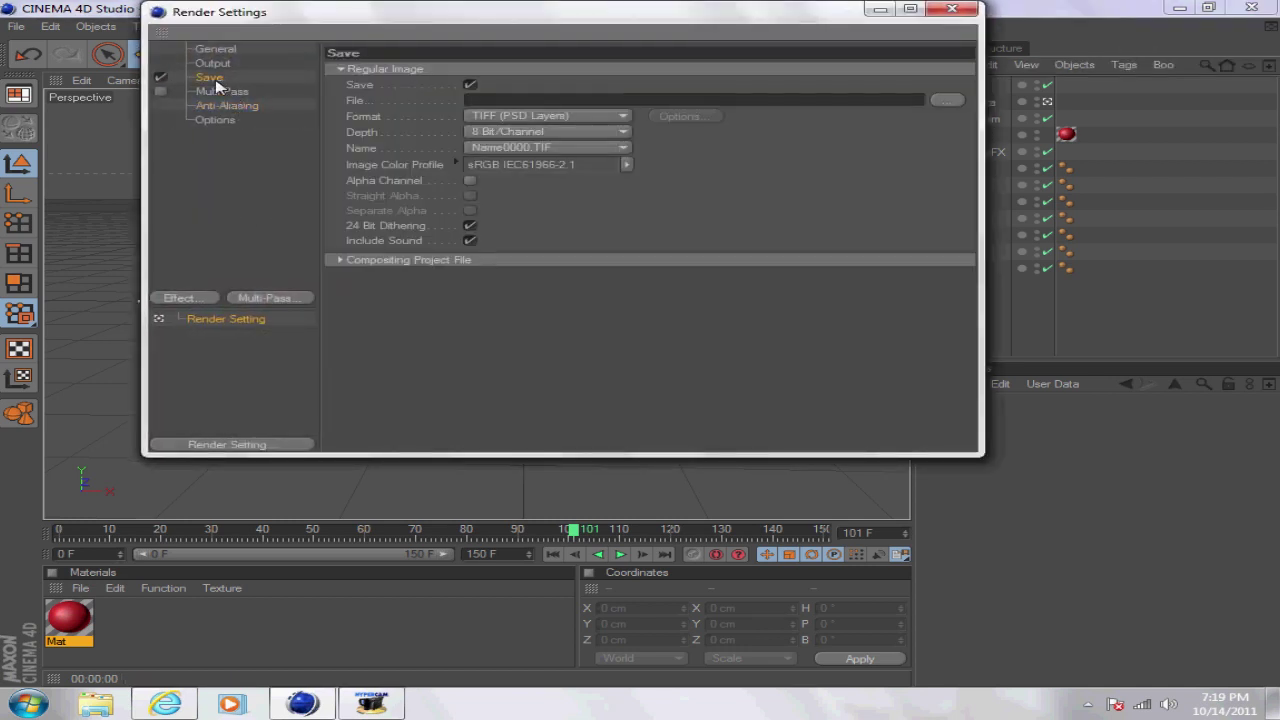
left_click(502, 117)
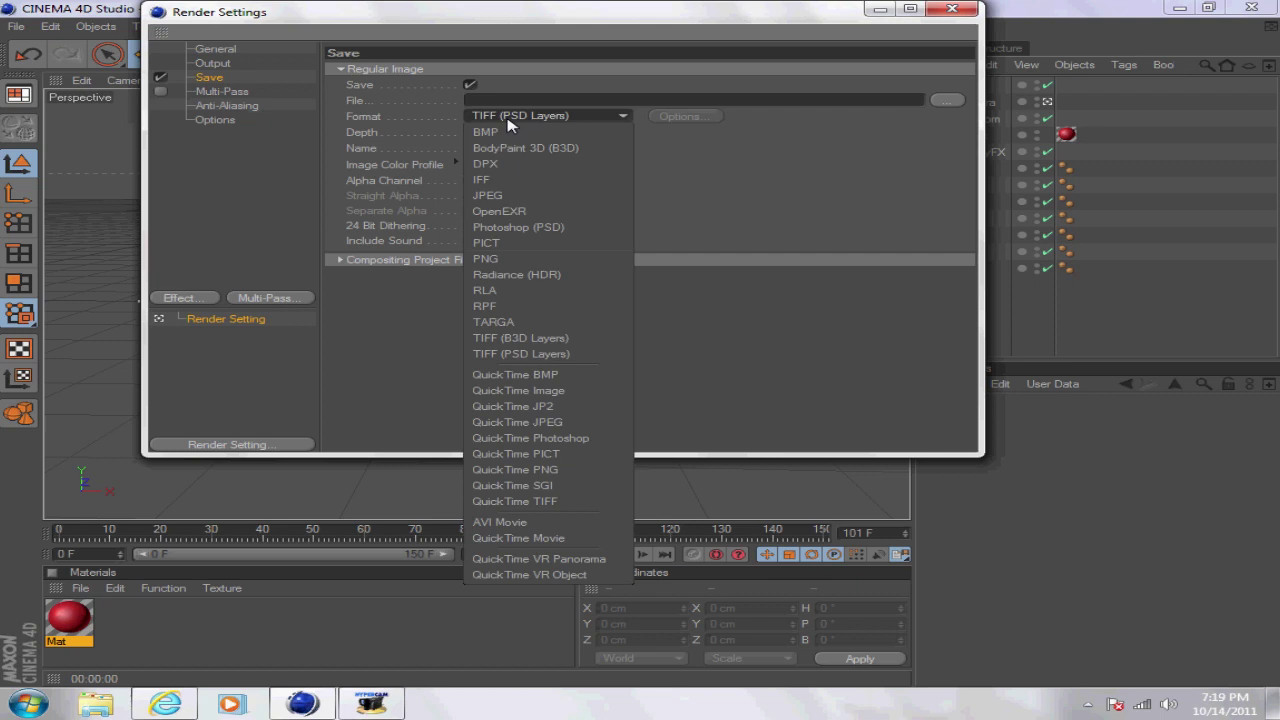
left_click(508, 540)
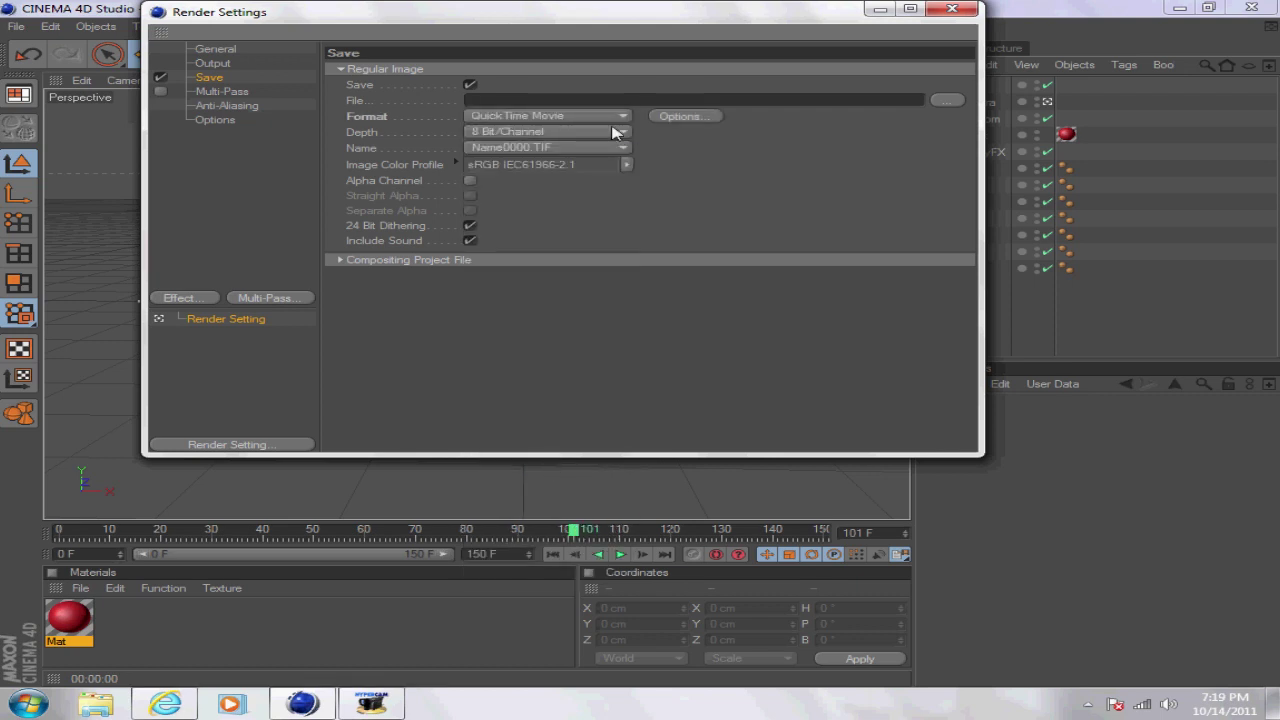
left_click(945, 12)
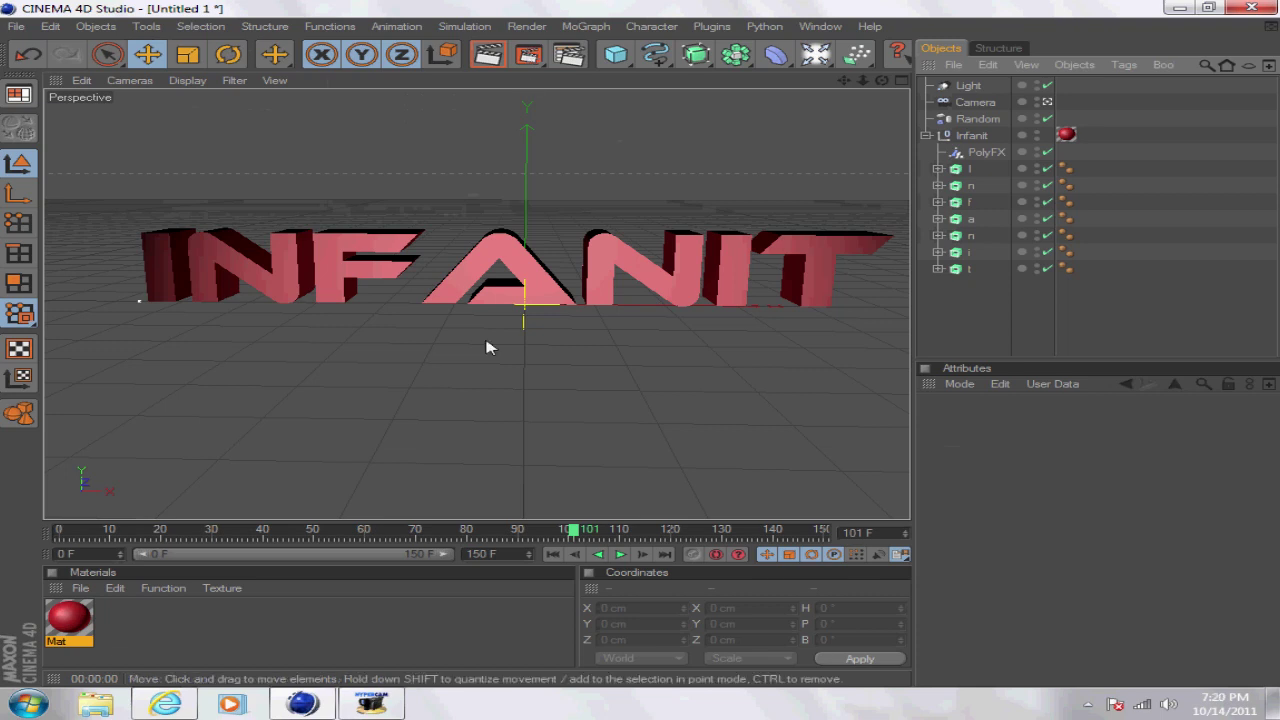
- Play the 'Tank + Falling Letters in Cinema 4D' video, pause it at 0:11, and scroll the uploads page
left_click(165, 704)
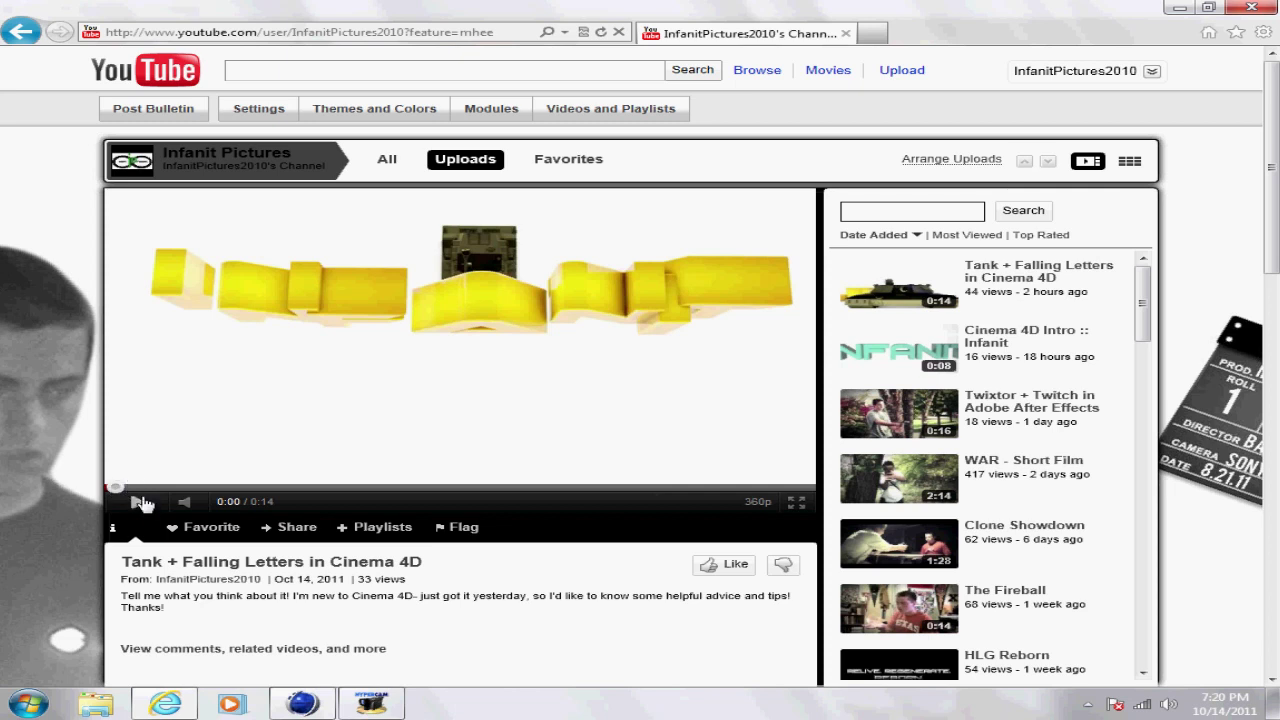
left_click(146, 510)
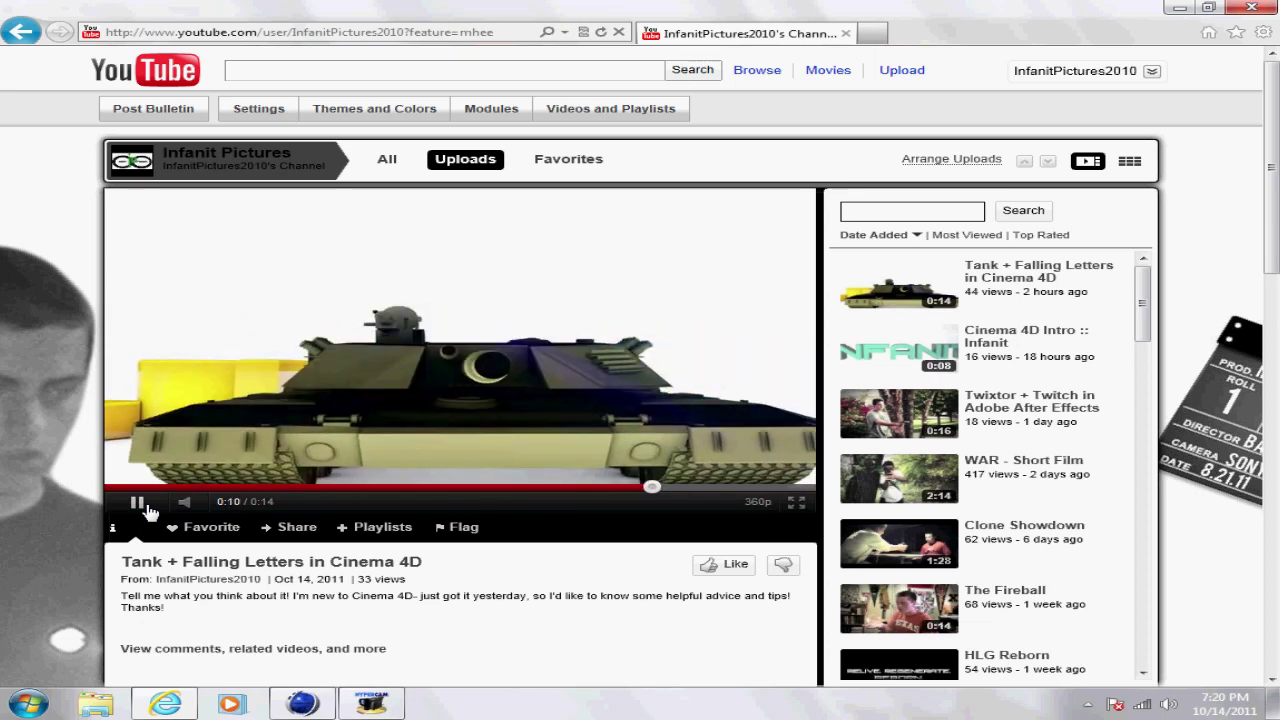
left_click(145, 507)
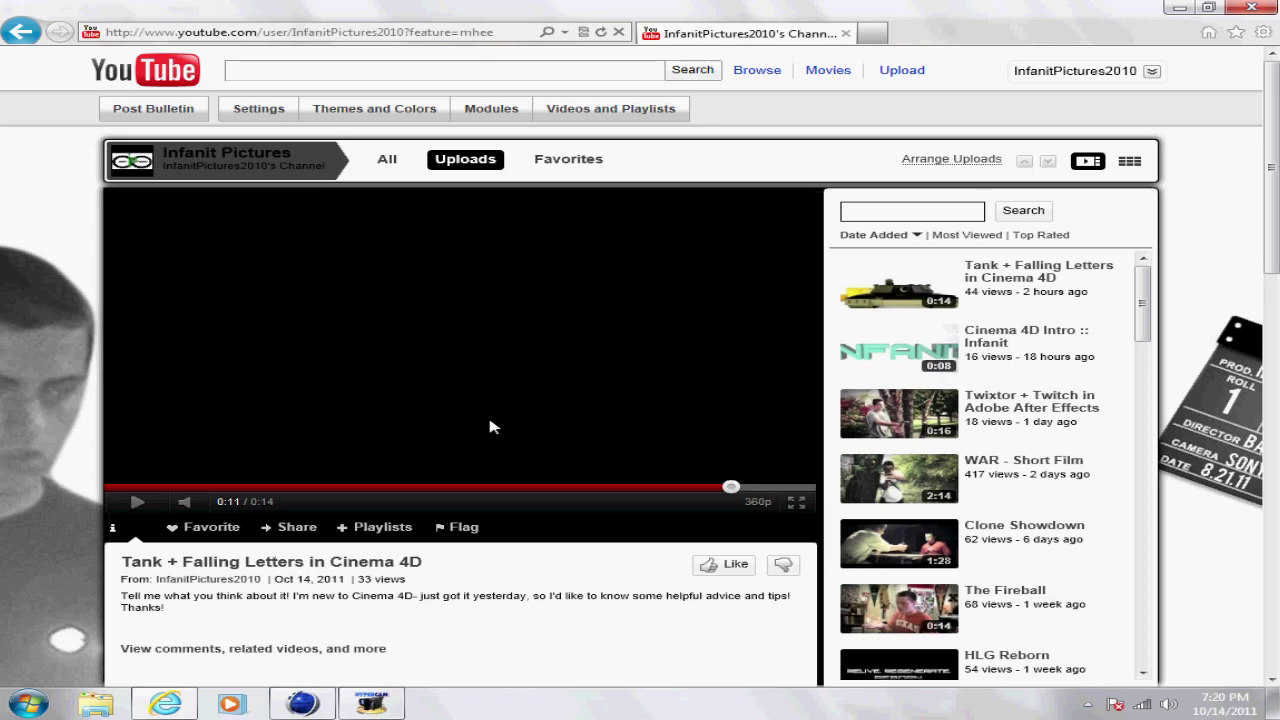
scroll(526, 526, "down", 3)
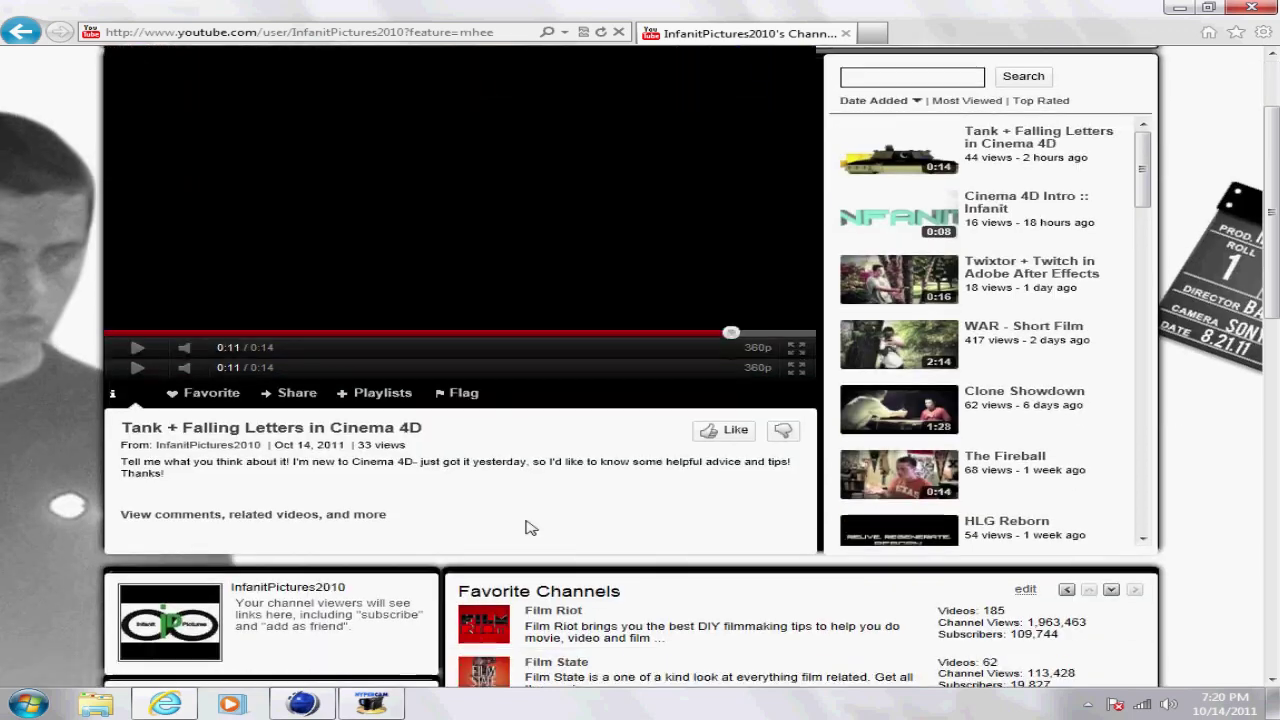
scroll(527, 521, "down", 4)
scroll(528, 524, "up", 6)
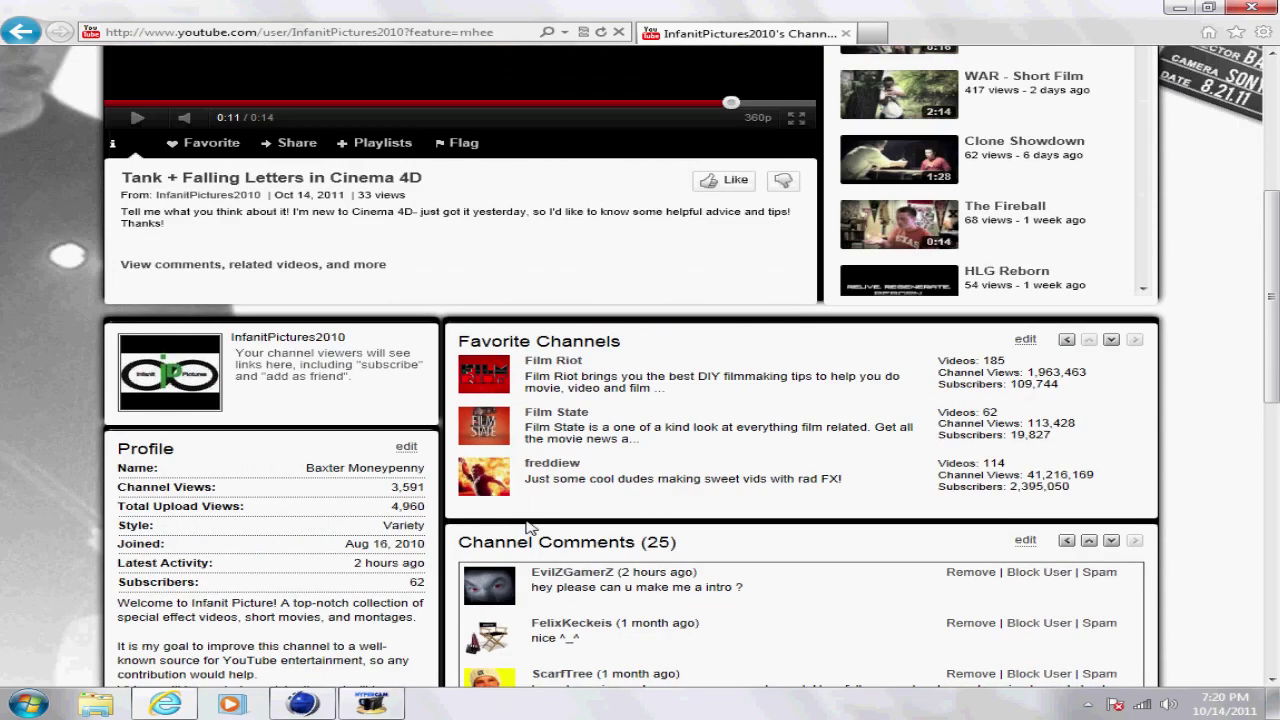
scroll(530, 527, "up", 1)
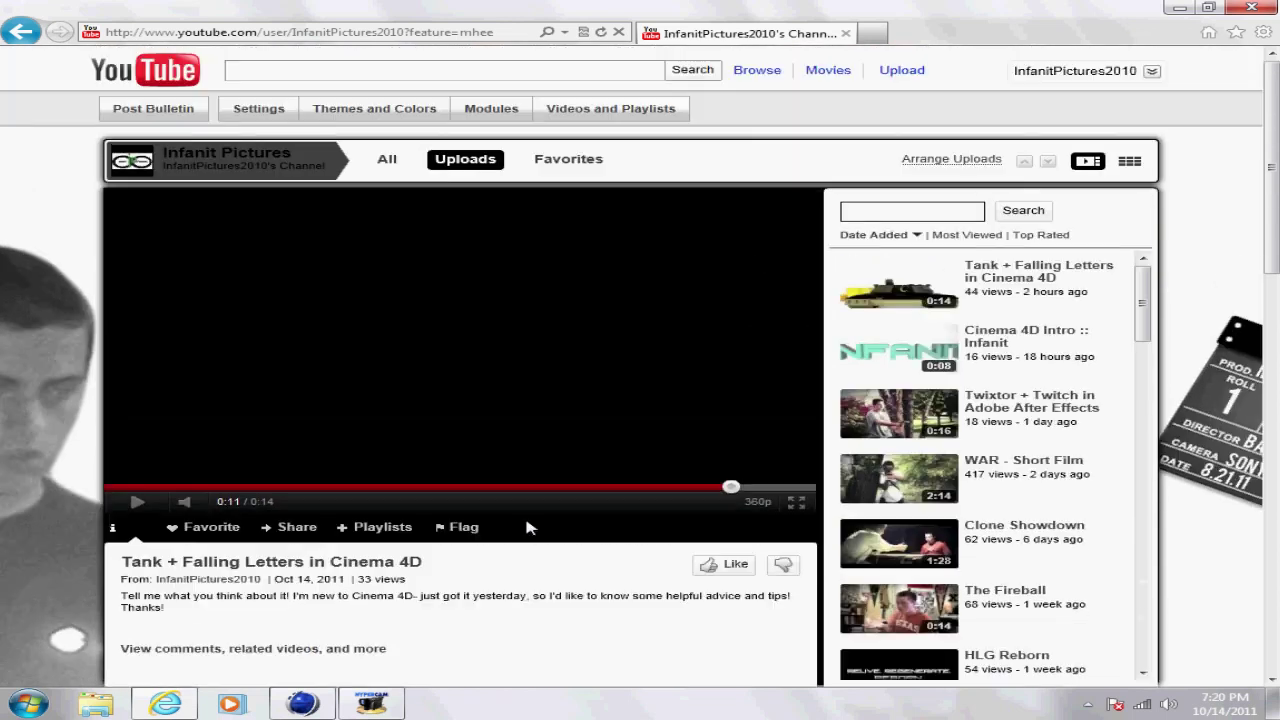
- Minimize Internet Explorer and then Cinema 4D to reveal the Windows desktop
left_click(1178, 10)
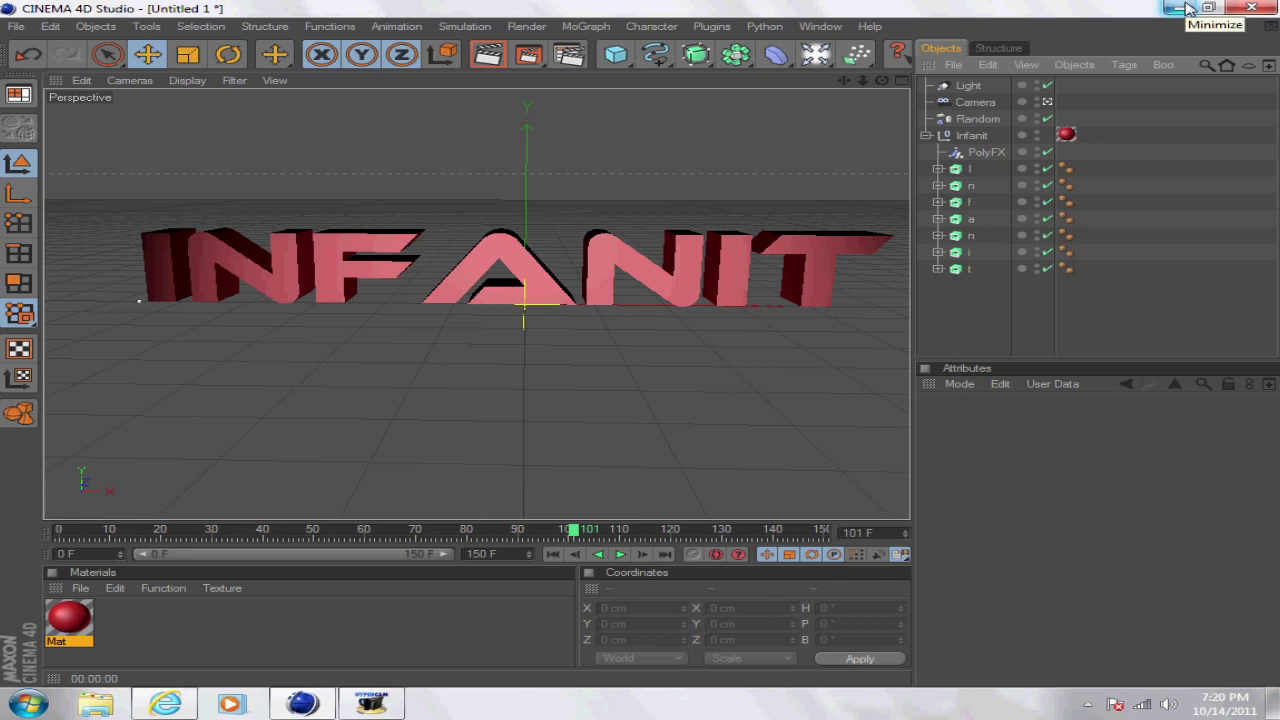
left_click(1178, 10)
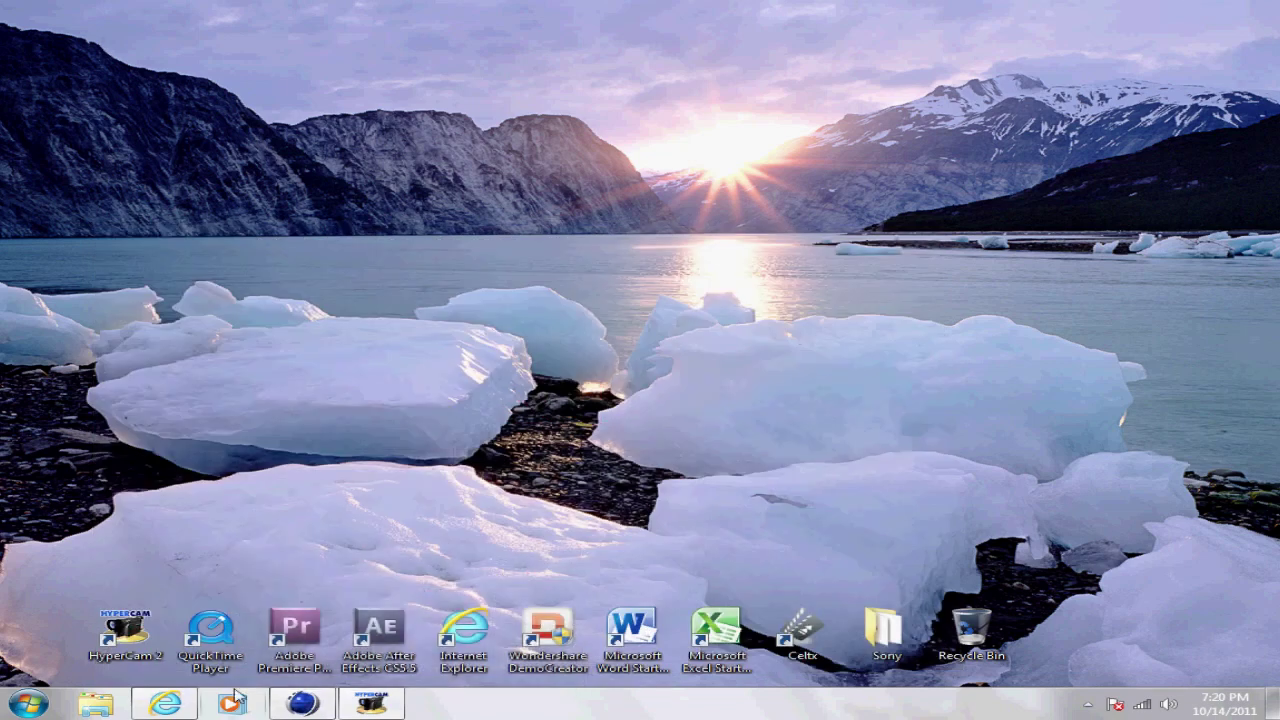